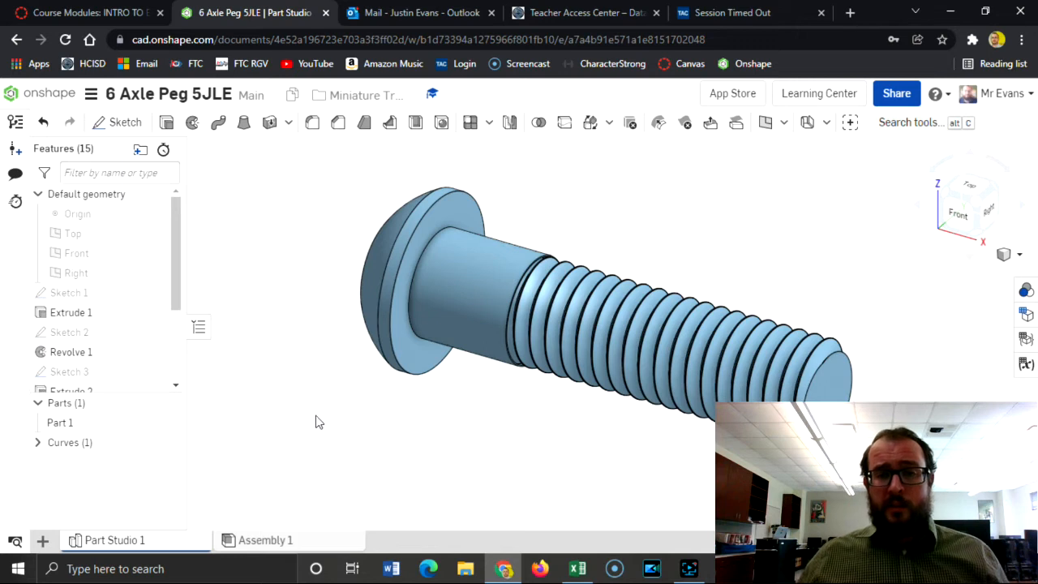
click(943, 196)
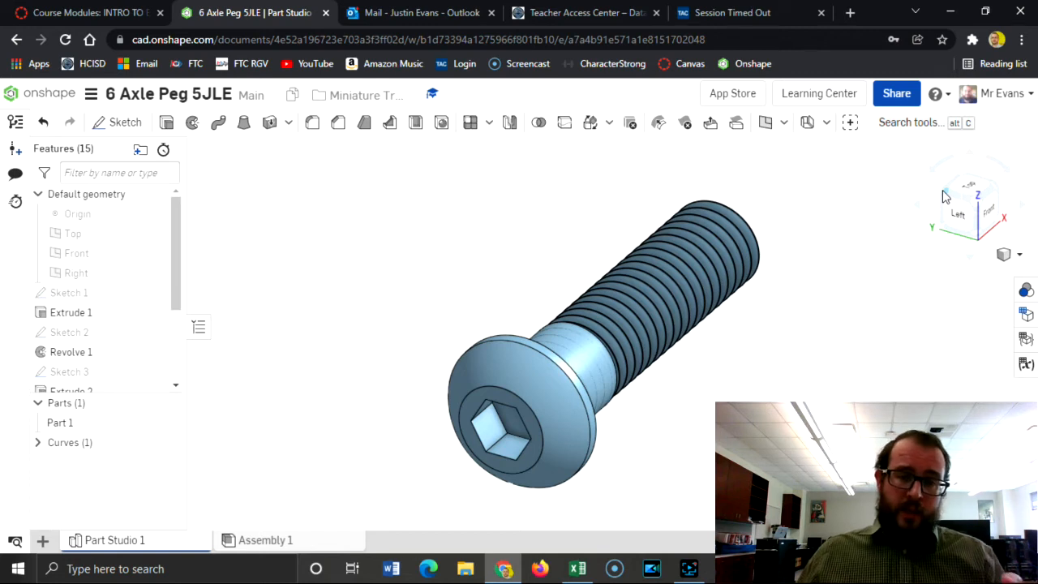
click(989, 211)
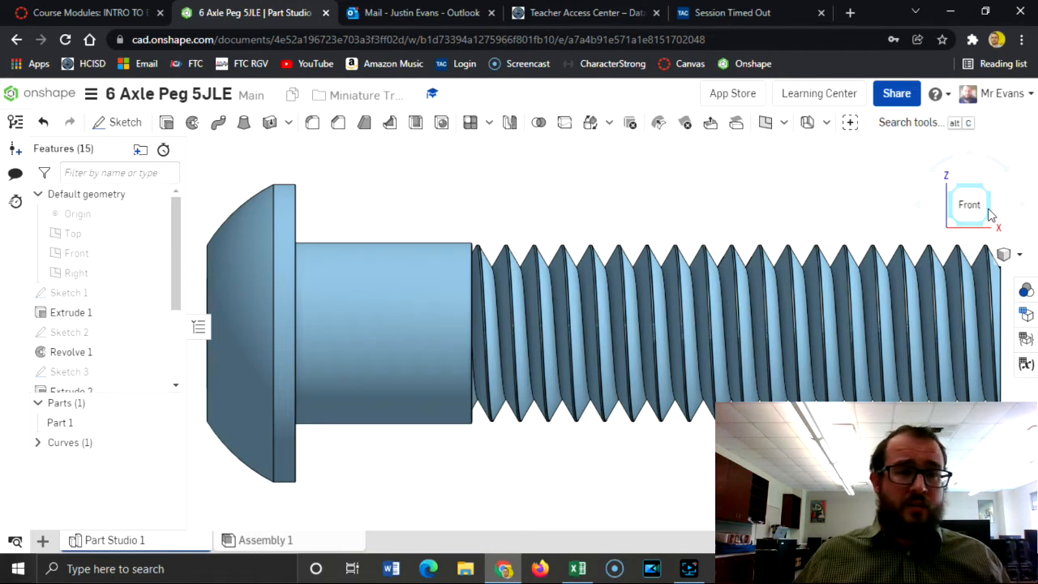
Step: Create a new document named "6 Axle Peg 7JLE" in the Miniature Train folder
click(49, 95)
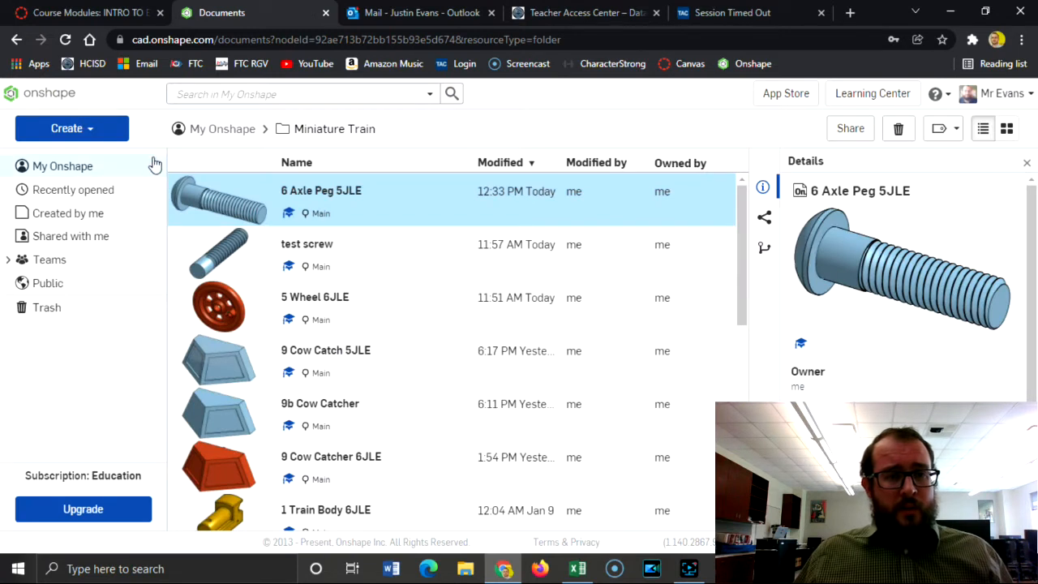
click(223, 131)
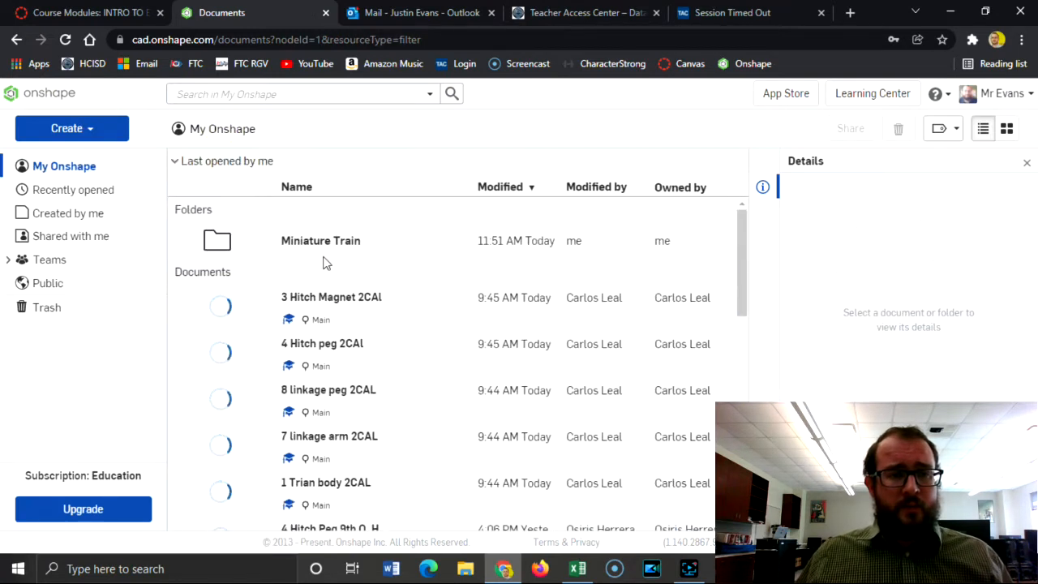
click(323, 378)
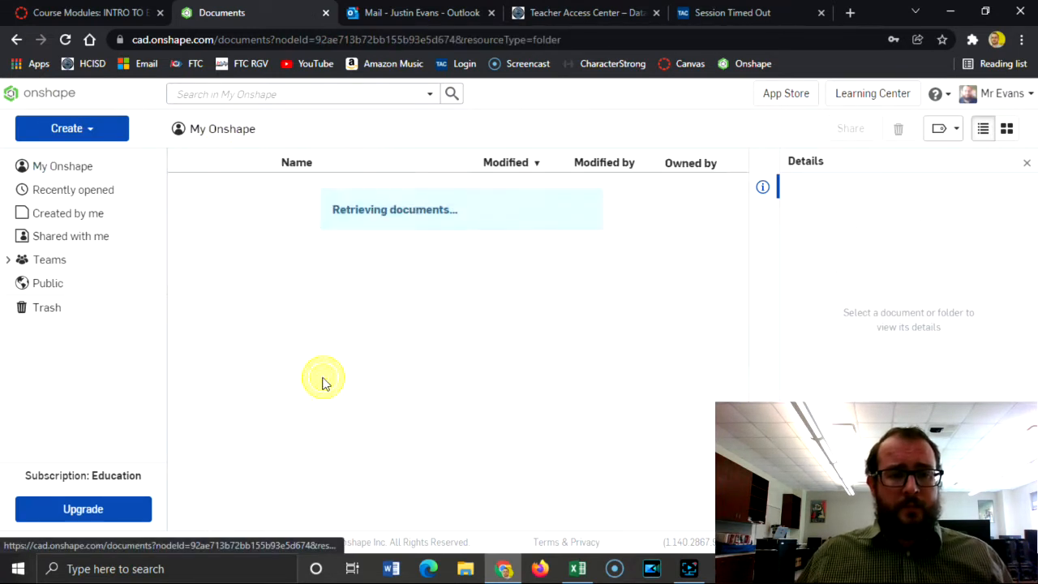
click(102, 133)
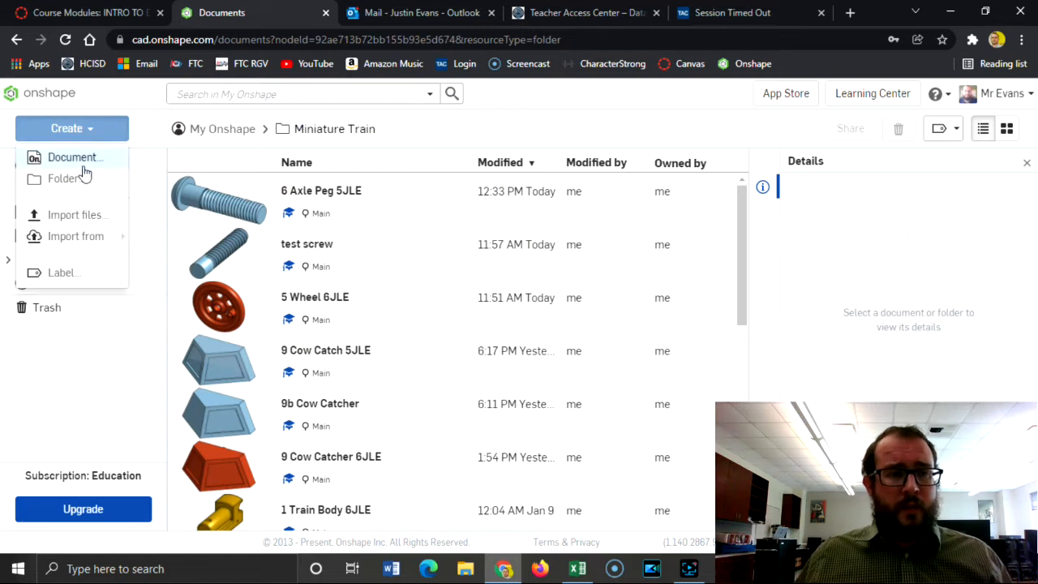
click(84, 161)
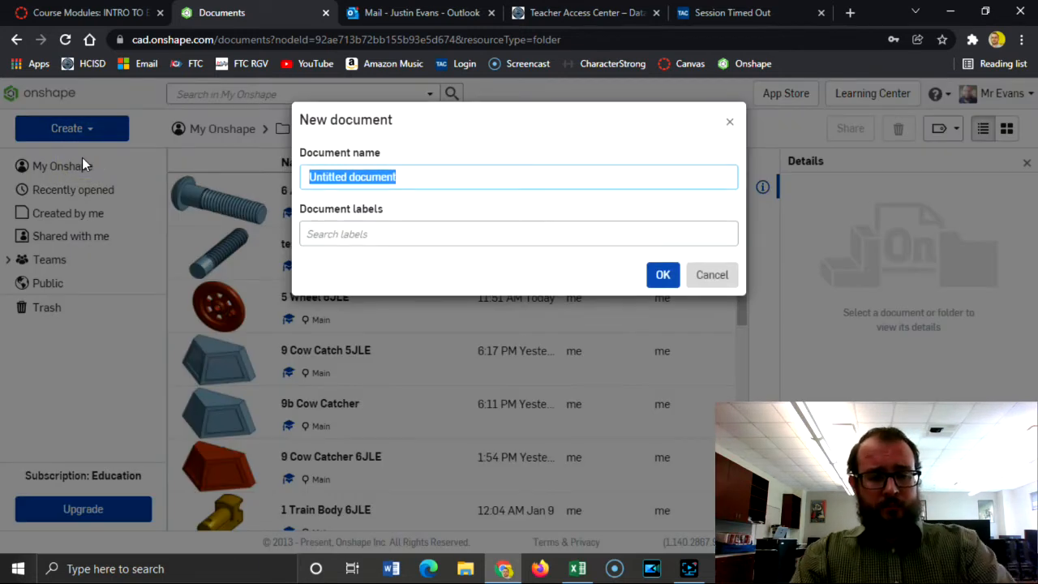
text(6 Axle Peg 7JLE)
key(Return)
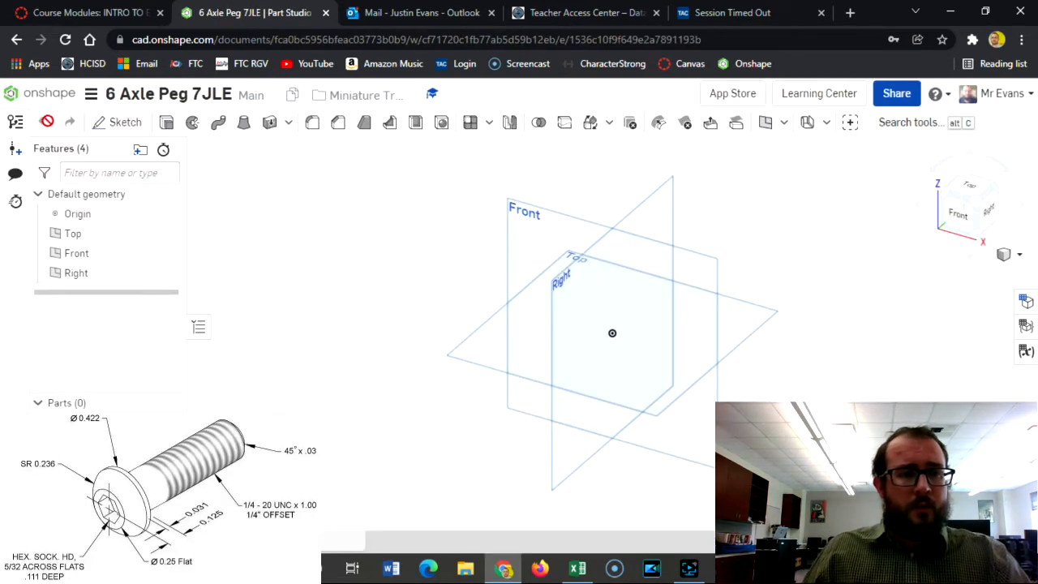
Step: Sketch a 0.25 in diameter circle centred on the origin on the Front plane and finish the sketch
click(118, 123)
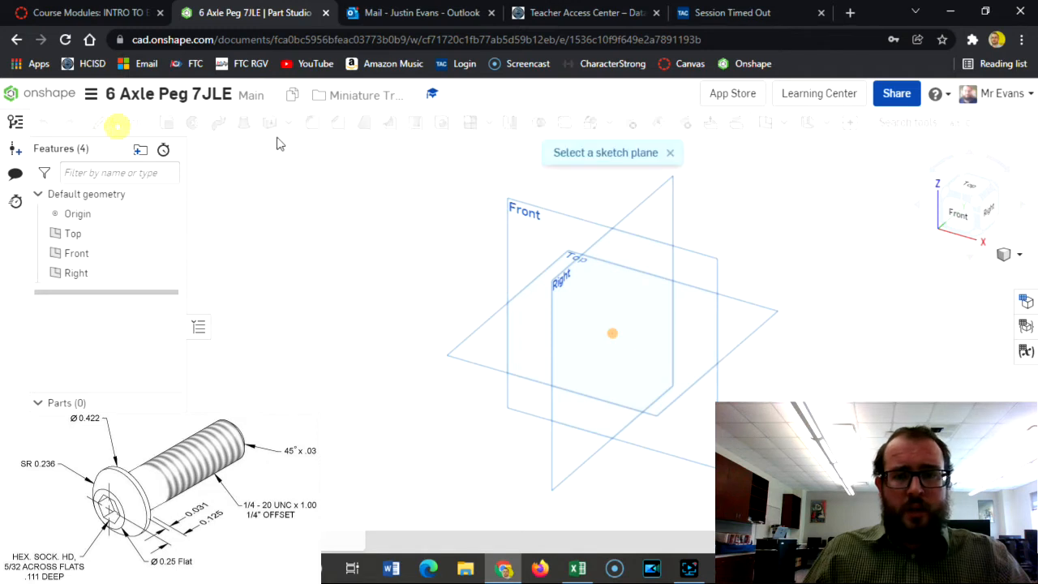
click(568, 227)
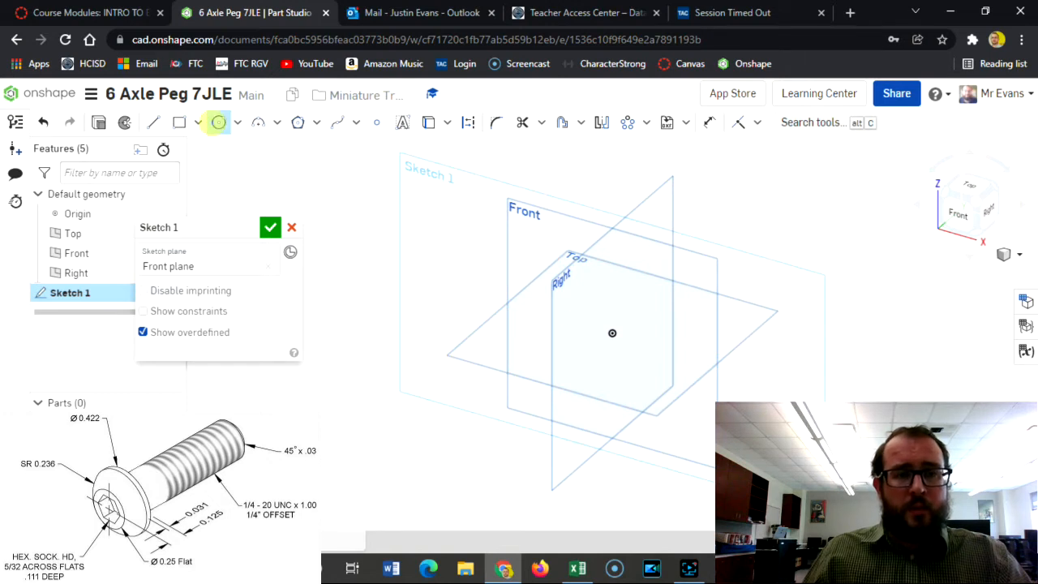
click(218, 121)
click(611, 332)
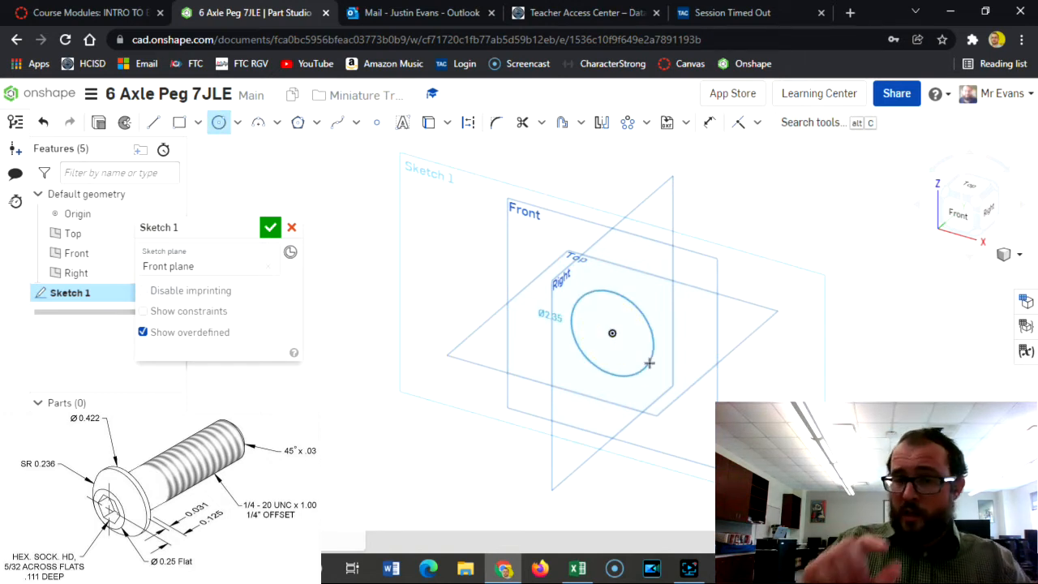
click(648, 363)
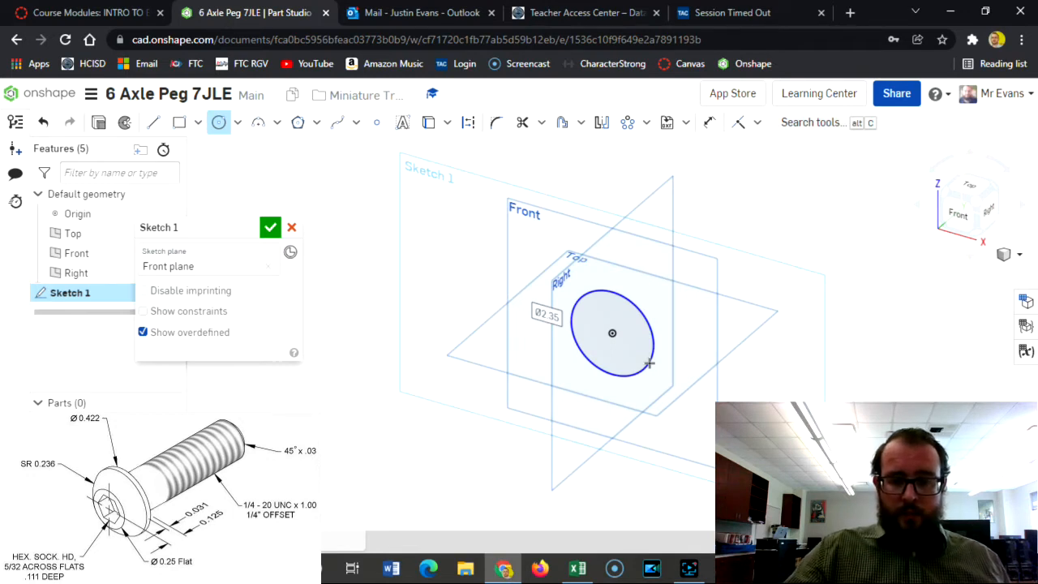
text(.)
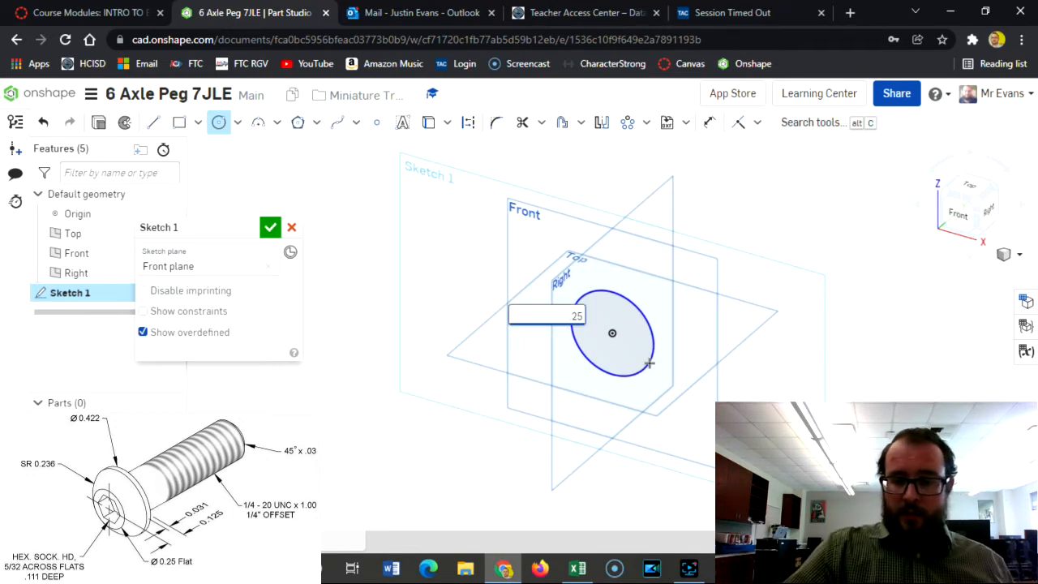
text(25)
key(Return)
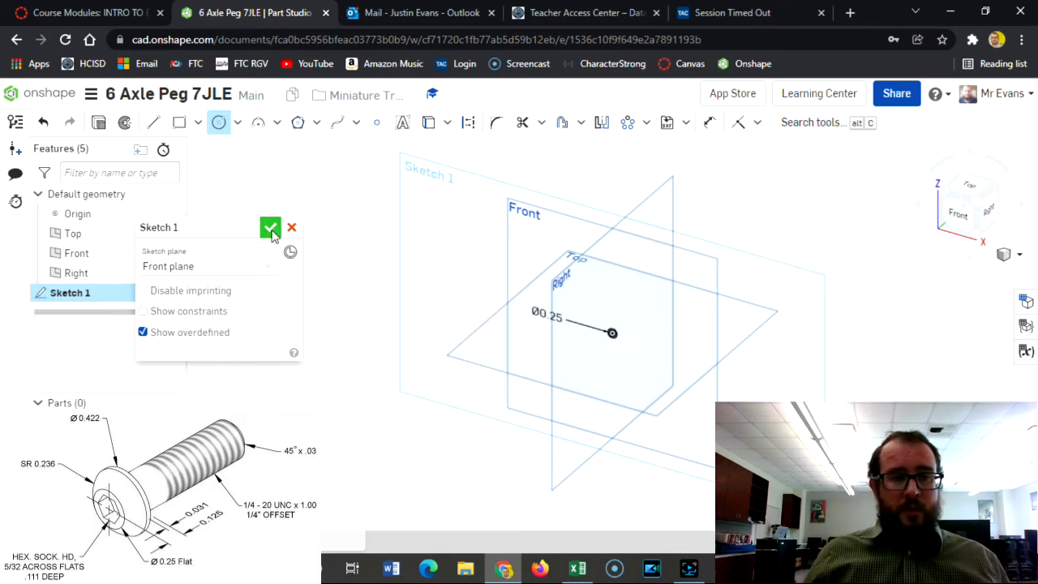
click(270, 226)
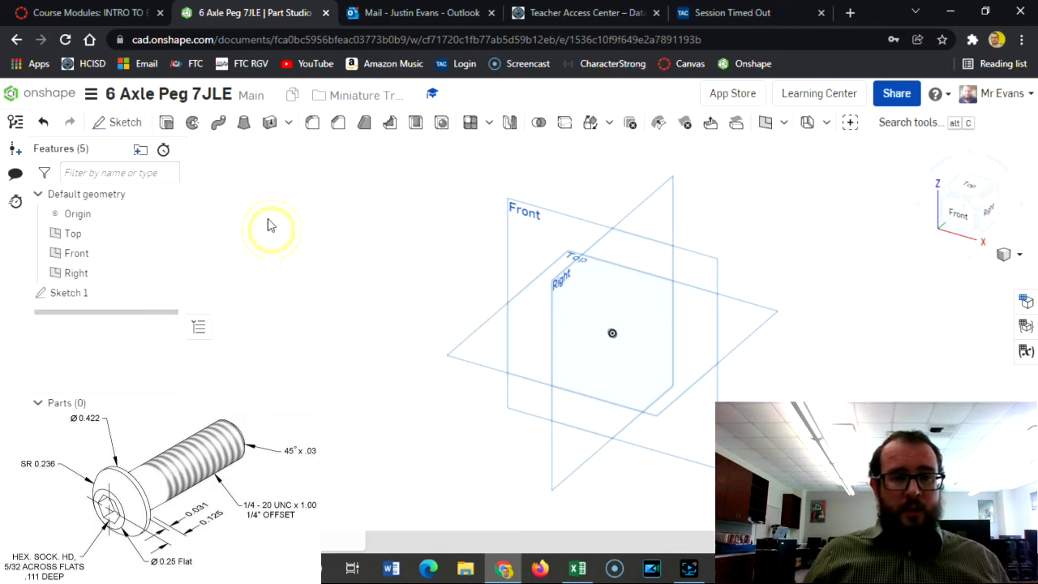
Step: Extrude the sketched circle as a new solid with a blind depth of 0.75 in
click(166, 122)
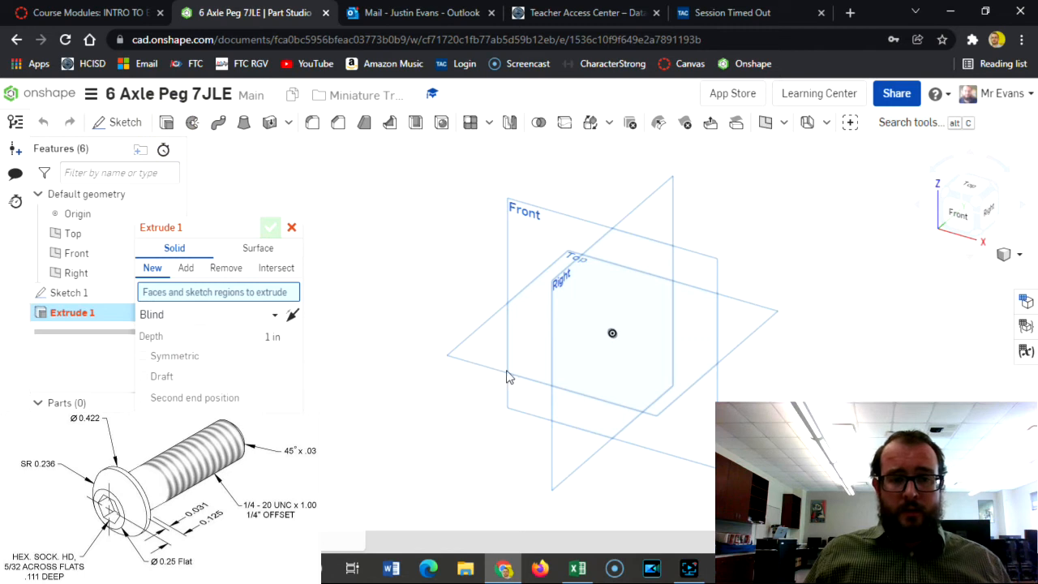
click(222, 337)
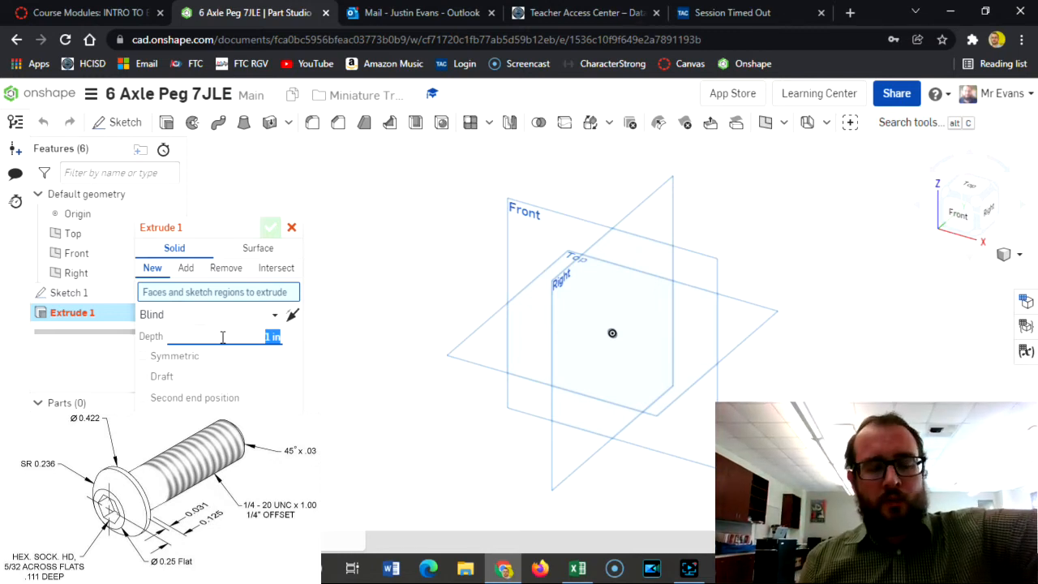
key(BackSpace)
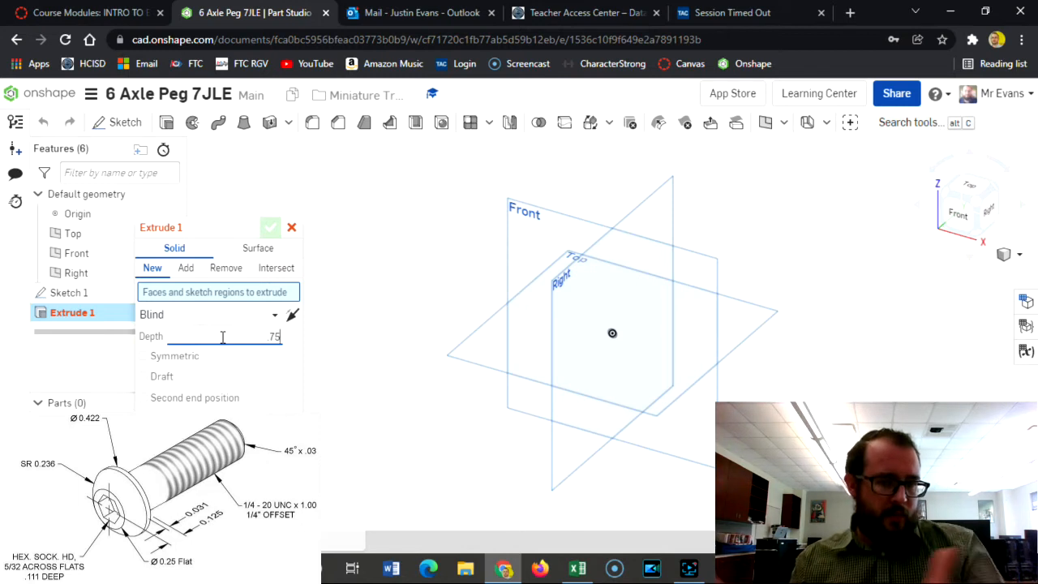
text(.75)
key(Return)
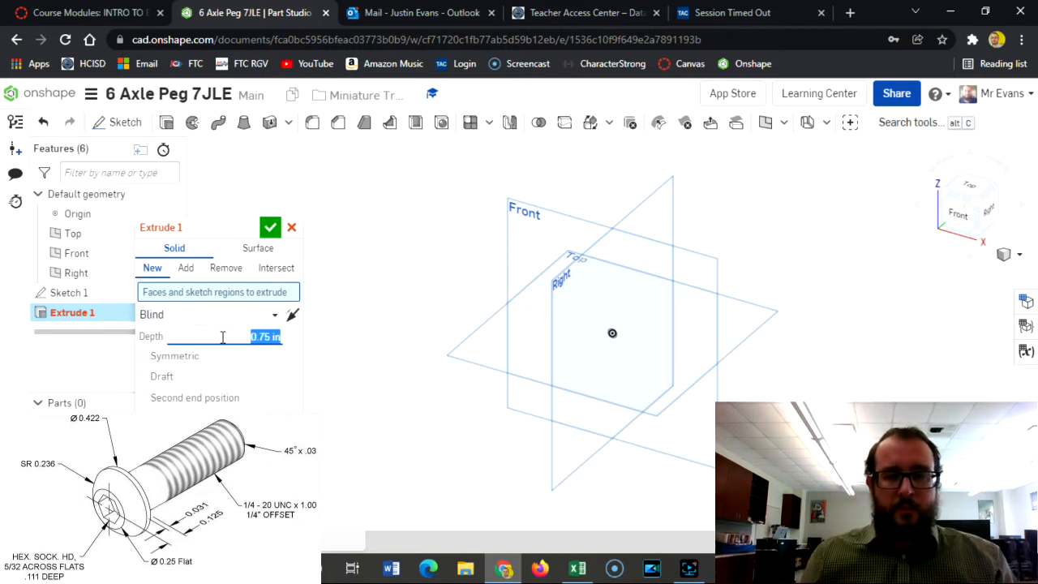
click(268, 230)
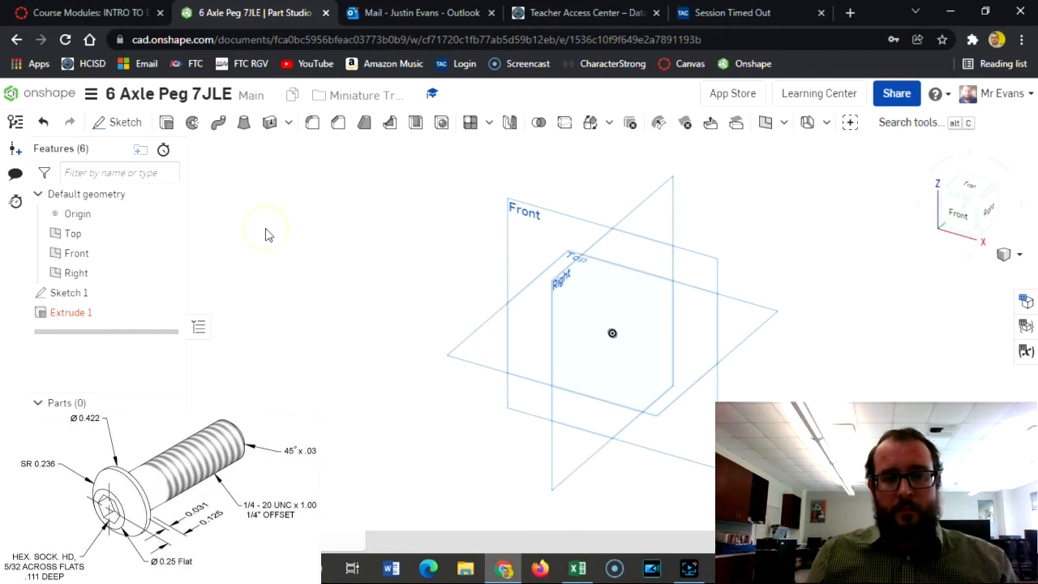
double_click(81, 312)
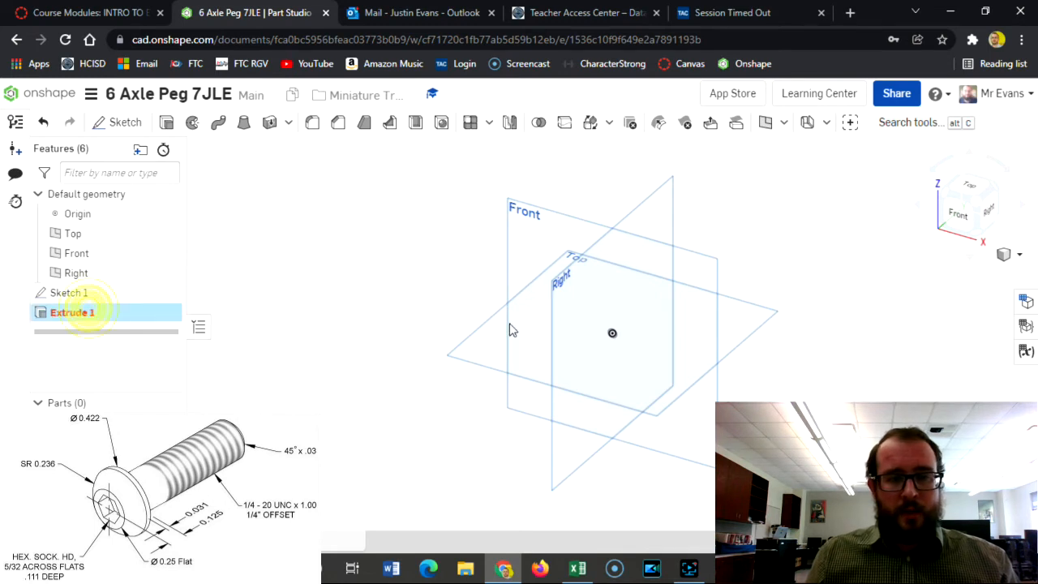
scroll(614, 335, up, 5)
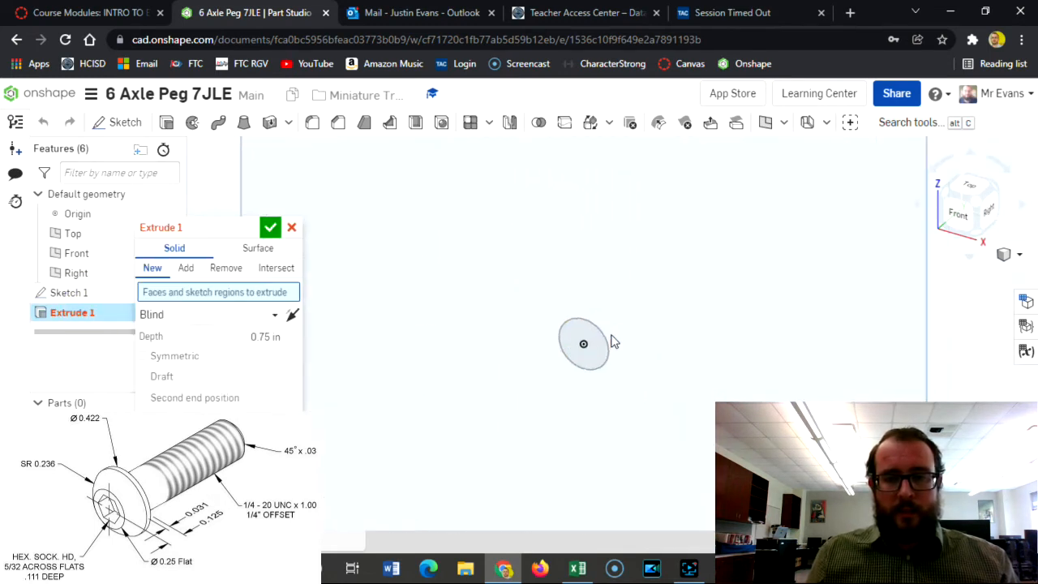
click(599, 344)
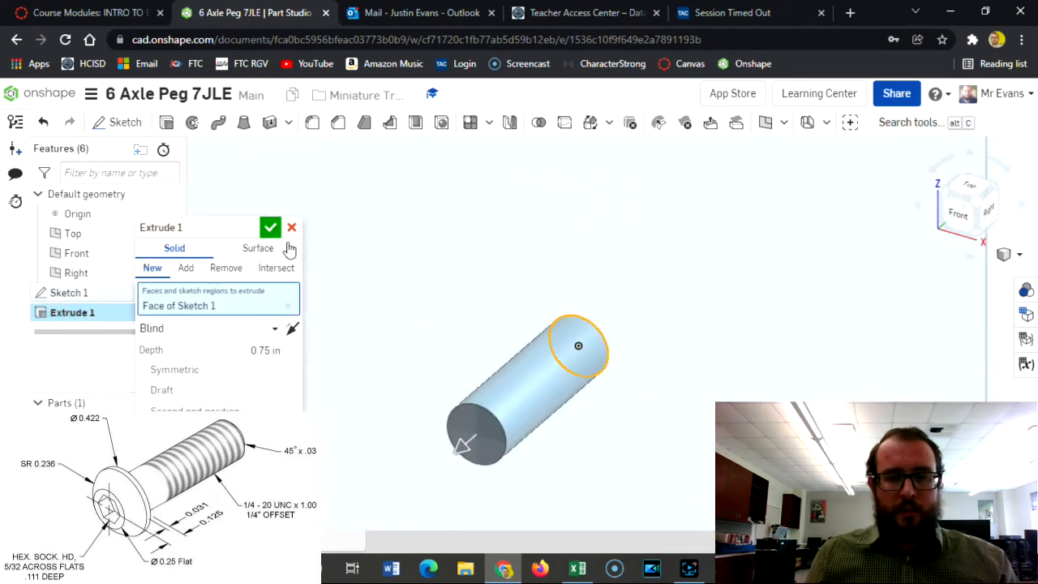
click(270, 227)
Step: Hide the origin, the Front plane and the Right plane
scroll(824, 260, down, 5)
middle_drag(841, 267, 584, 352)
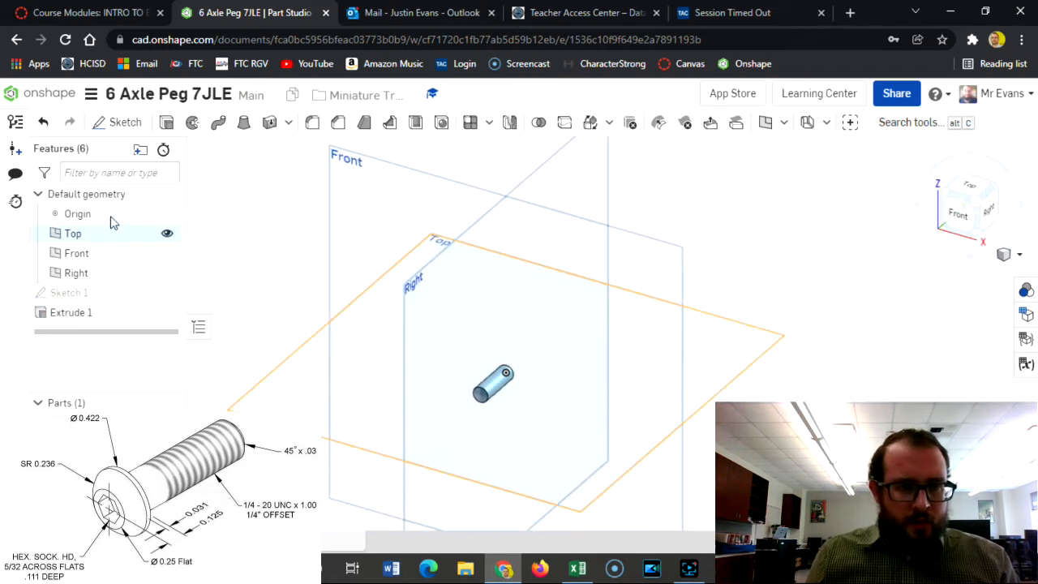
click(165, 213)
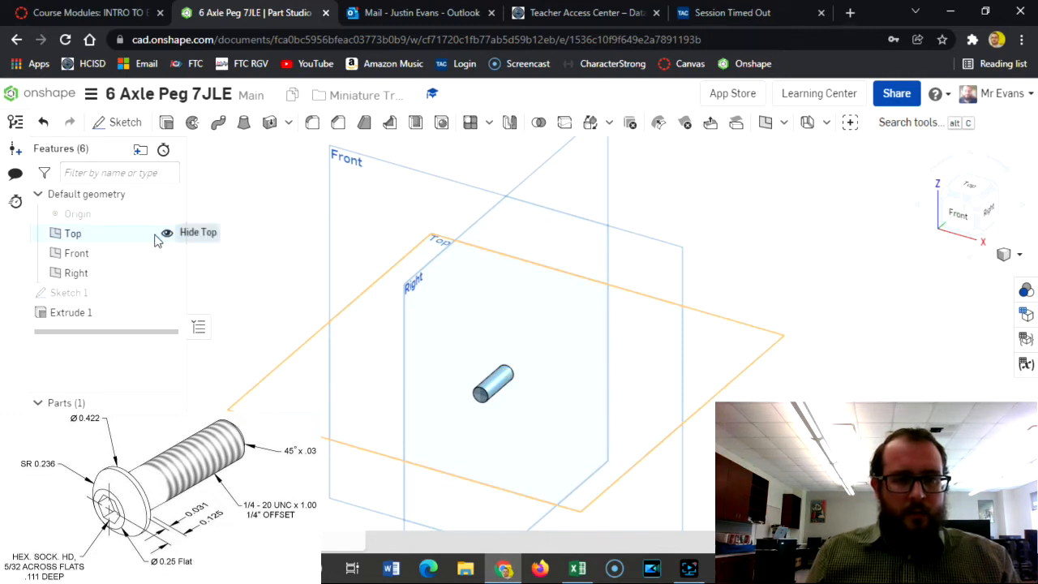
click(167, 254)
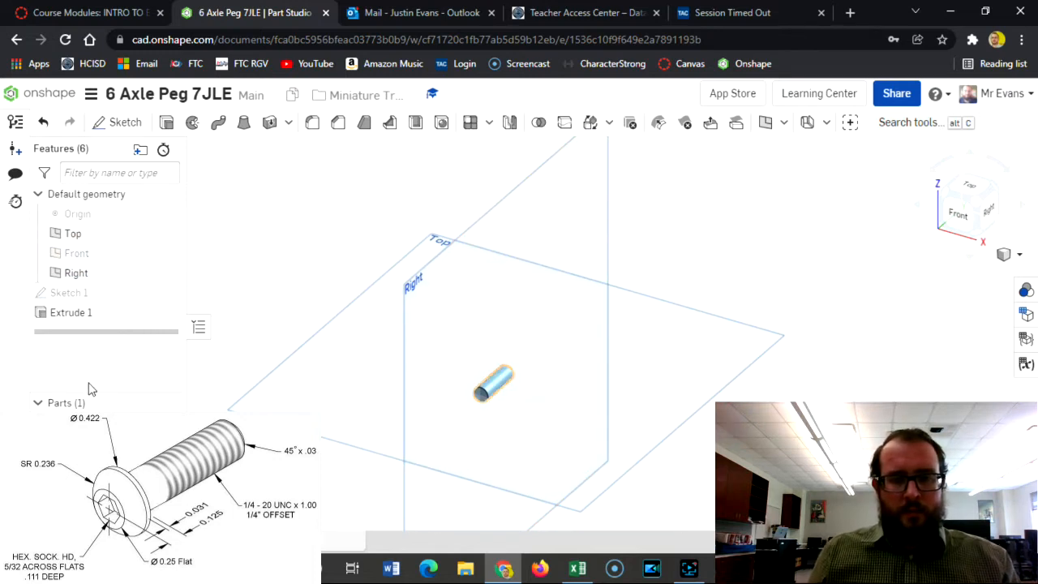
click(166, 274)
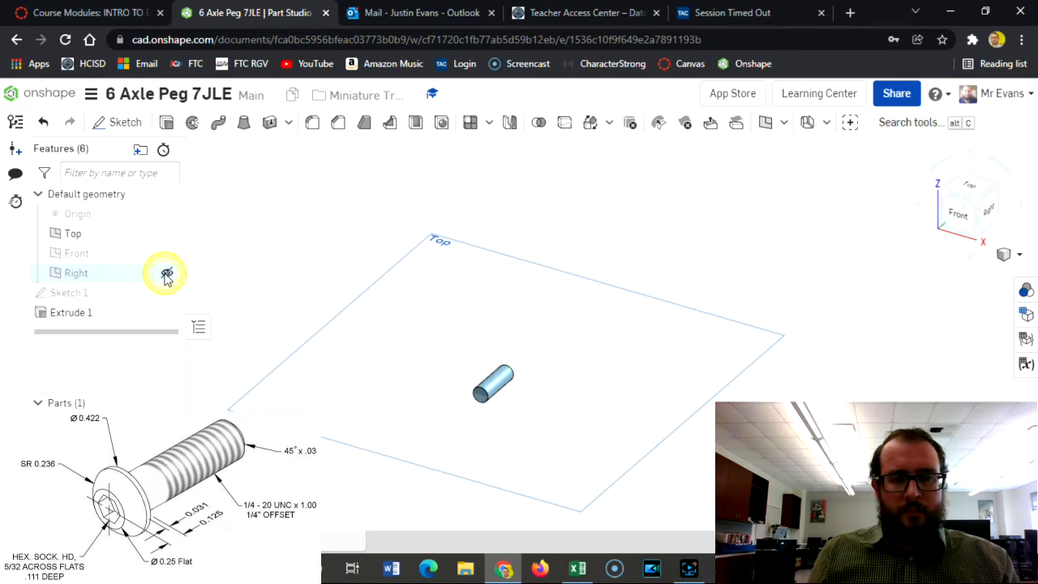
Step: Show the Right plane, start a new sketch on it and hide the plane again
click(984, 204)
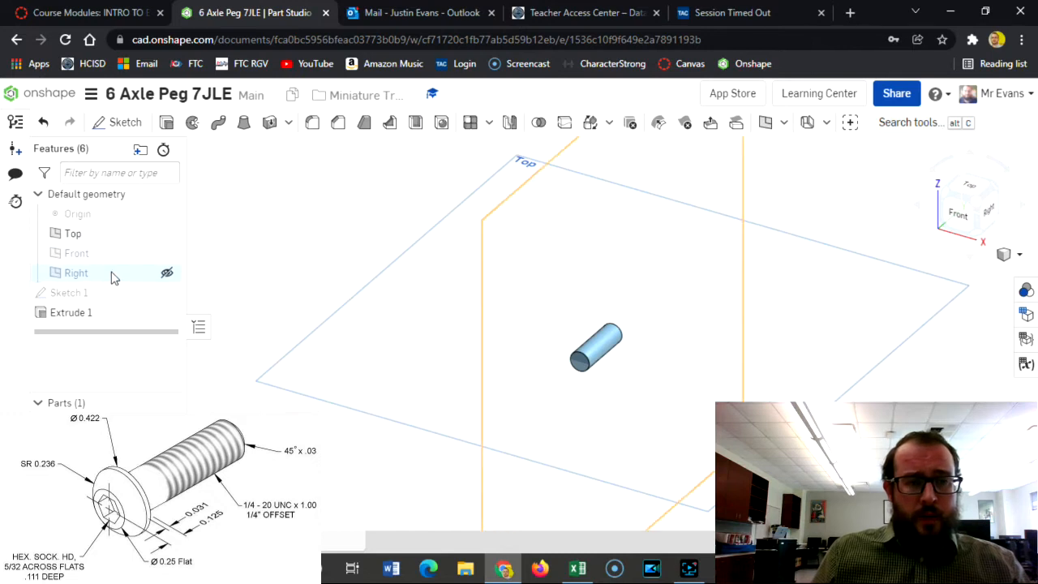
click(166, 275)
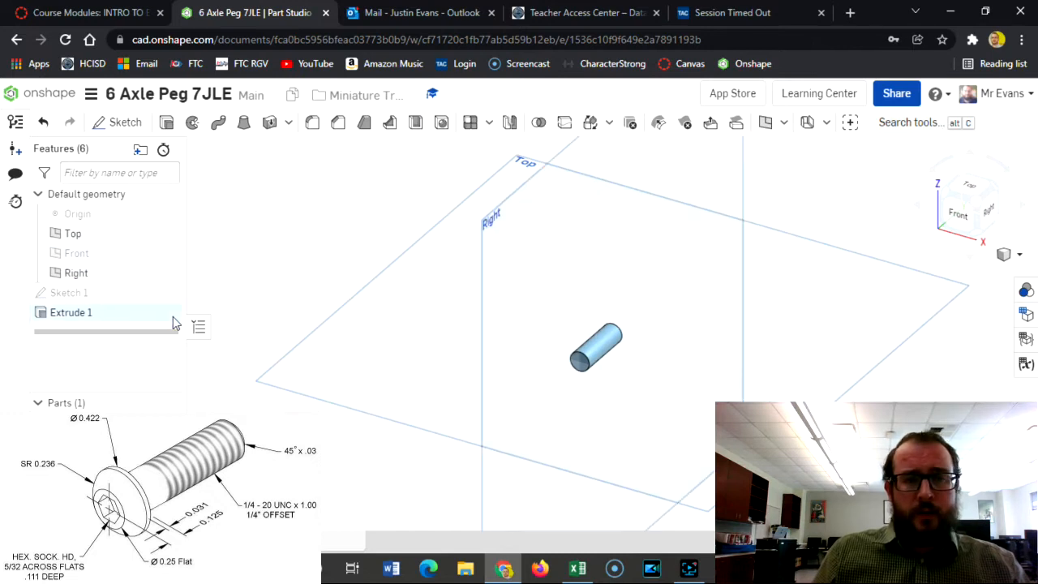
click(117, 121)
click(487, 224)
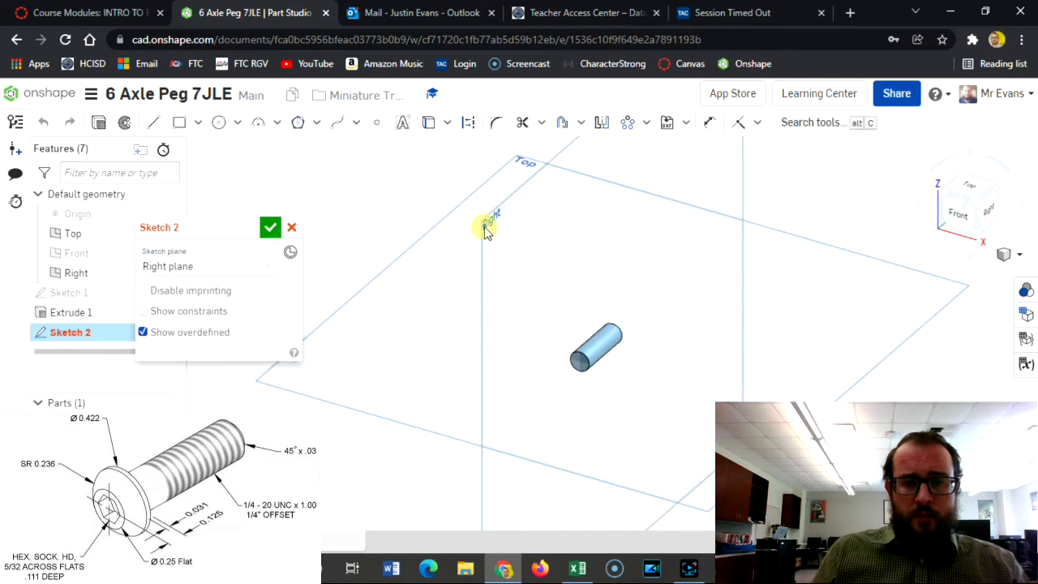
drag(202, 229, 248, 150)
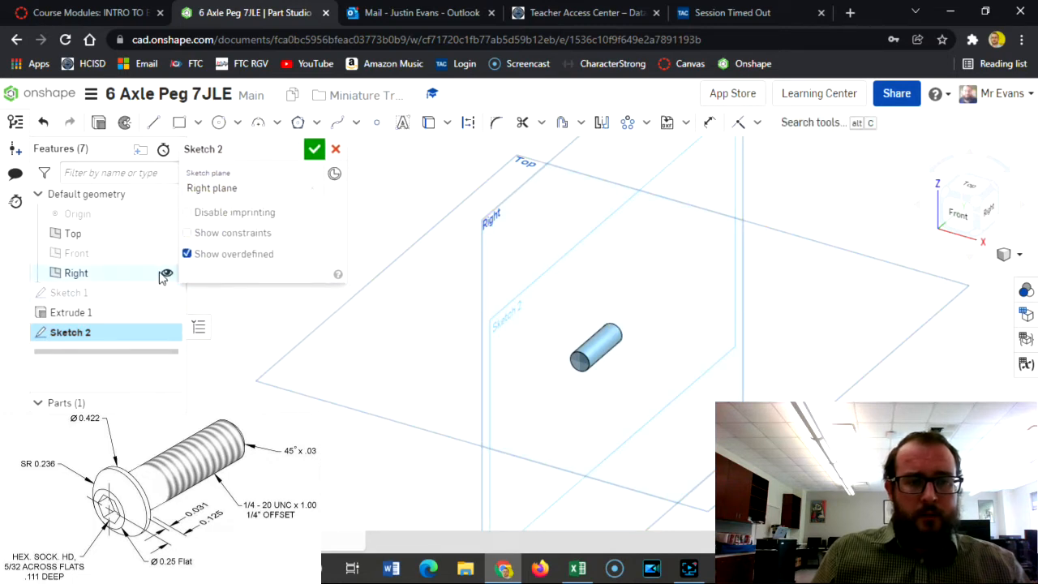
click(166, 274)
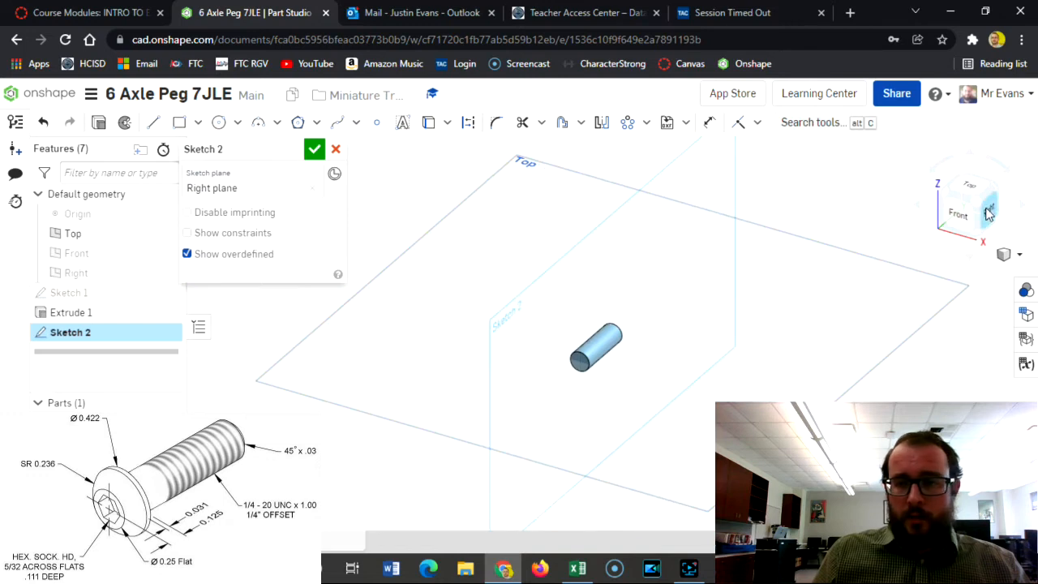
Step: Project the circular edge of the cylinder's front end into the sketch with Use
click(985, 209)
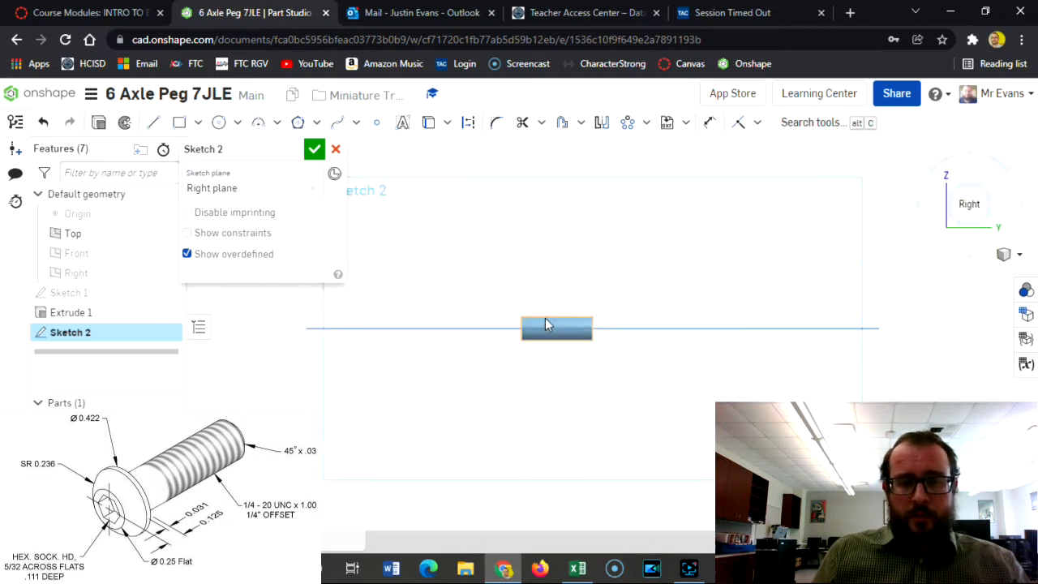
scroll(552, 319, up, 5)
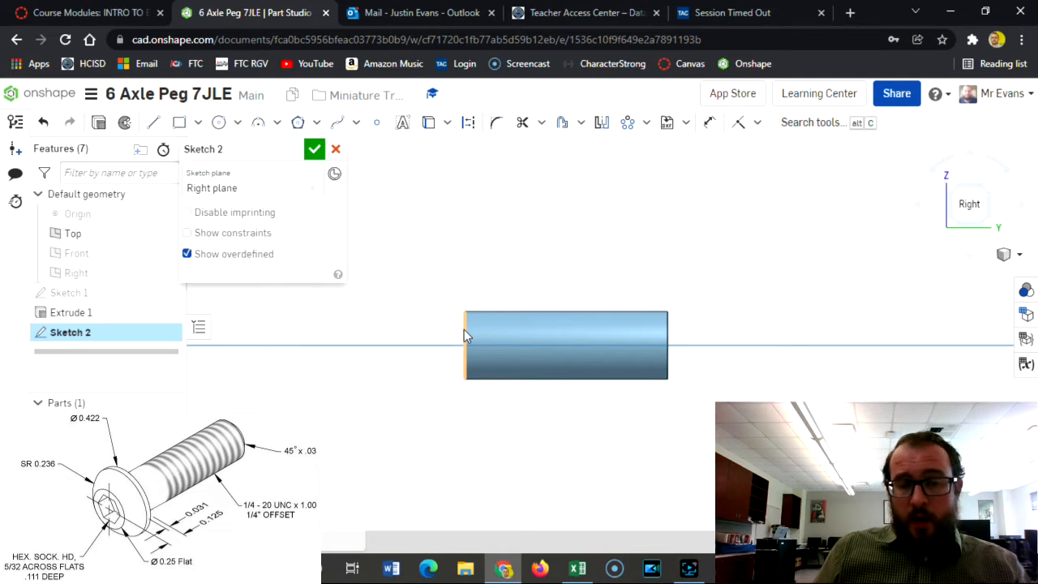
right_click(465, 336)
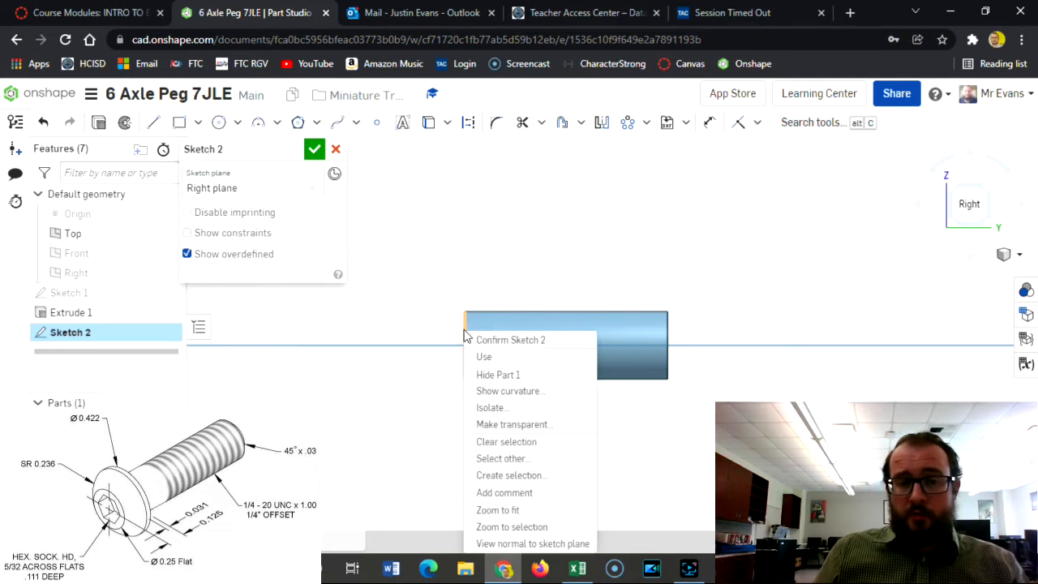
click(498, 358)
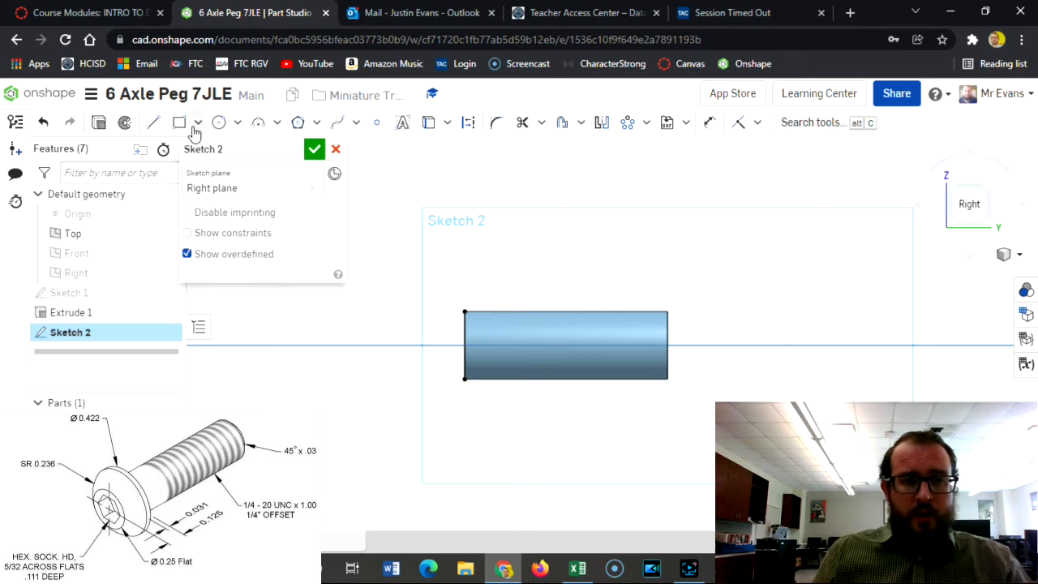
Step: Draw a closed downward-pointing triangle from the cylinder's upper front corner, with its upper side about 0.102 in long along the cylinder's edge
click(154, 123)
scroll(474, 313, down, 4)
scroll(469, 313, up, 10)
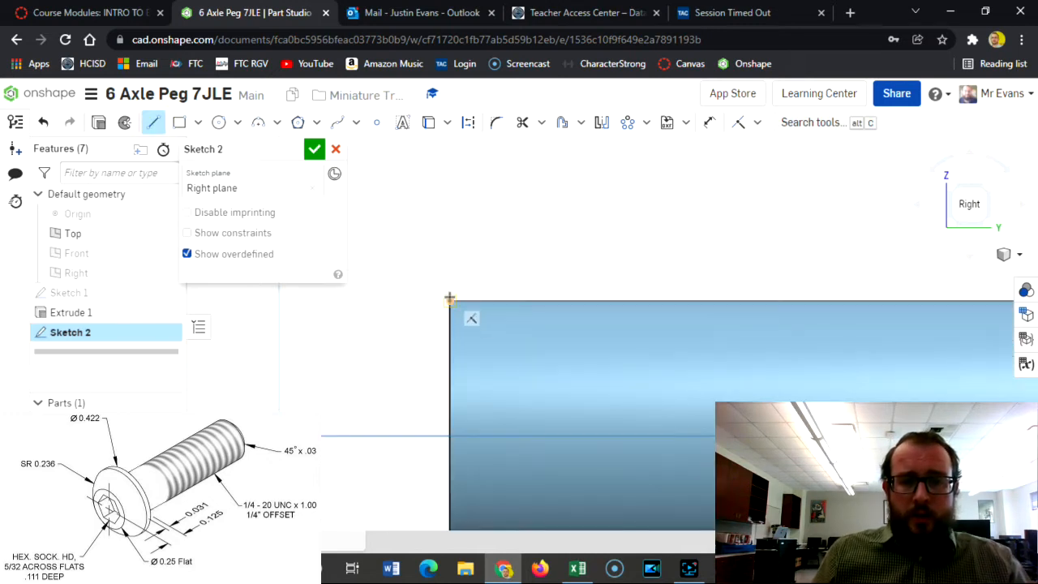
click(451, 301)
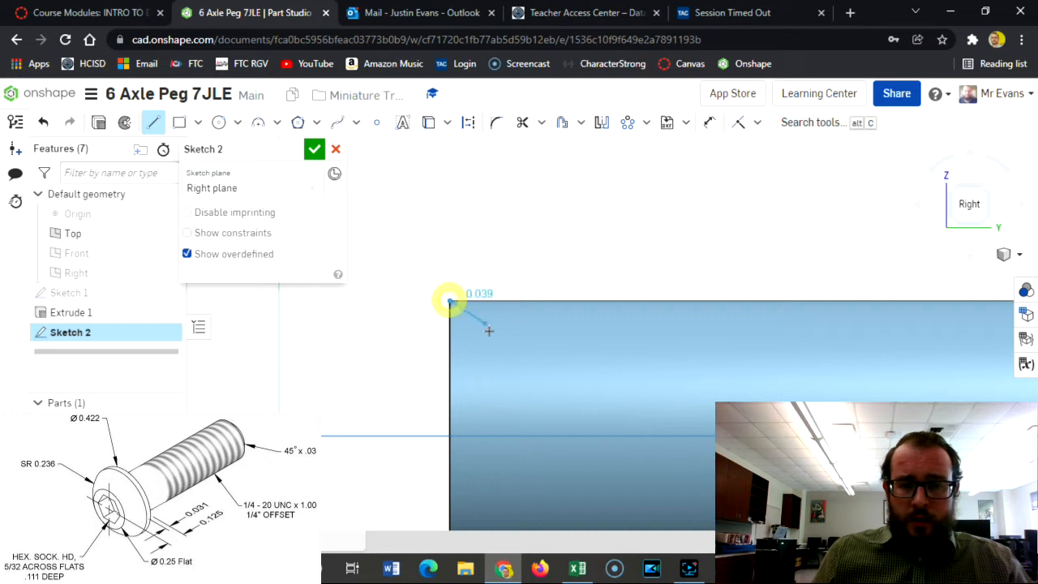
click(503, 379)
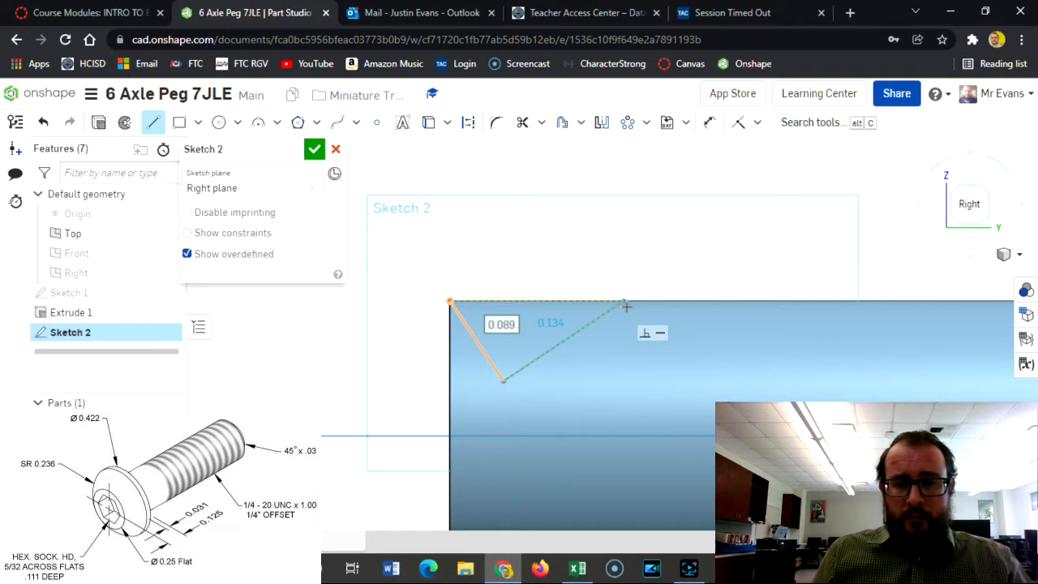
click(559, 302)
click(559, 302)
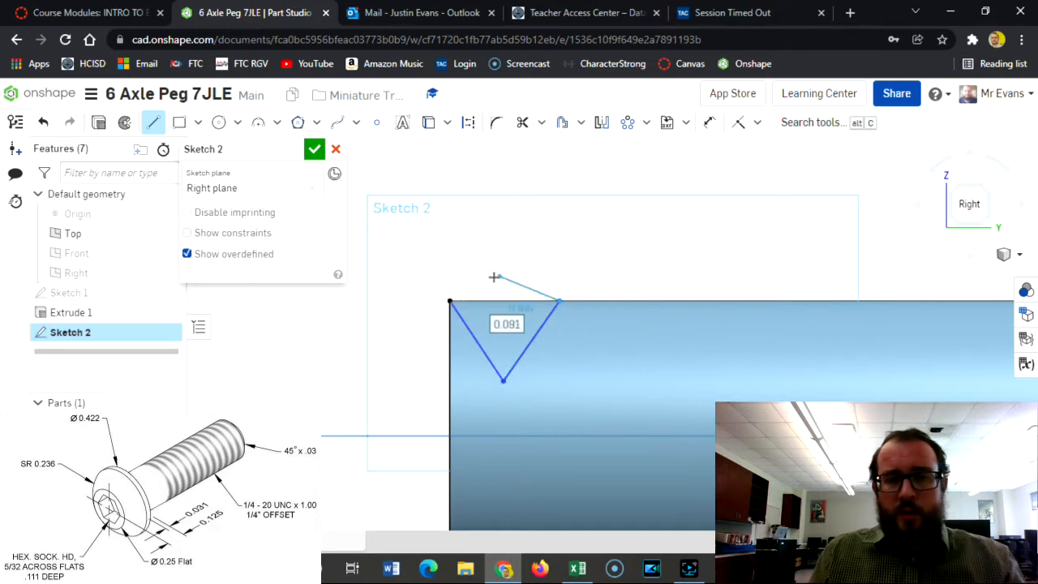
click(450, 301)
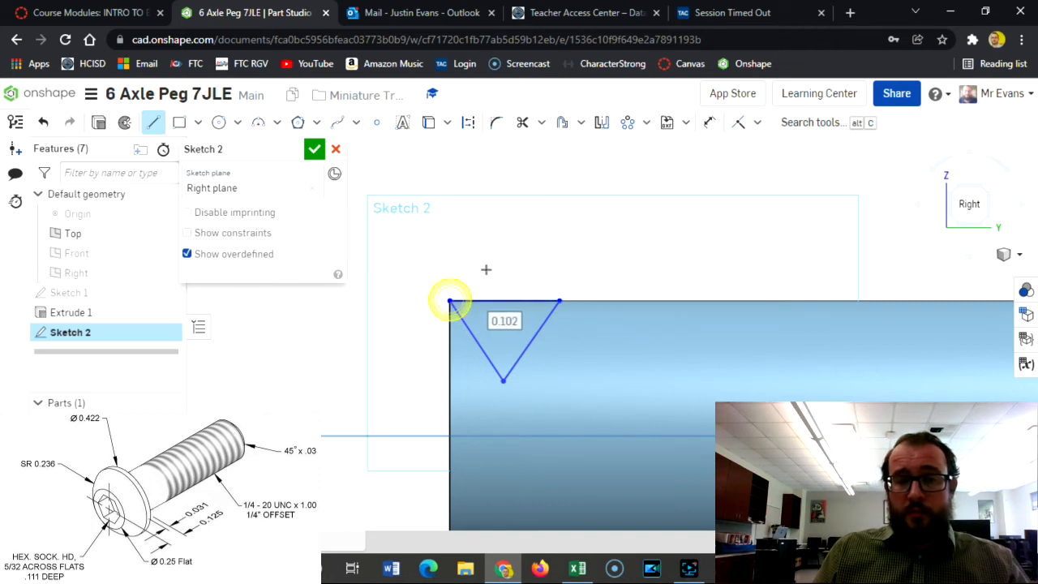
Step: Make the triangle equilateral by constraining its two slanted sides equal to its upper side
click(710, 123)
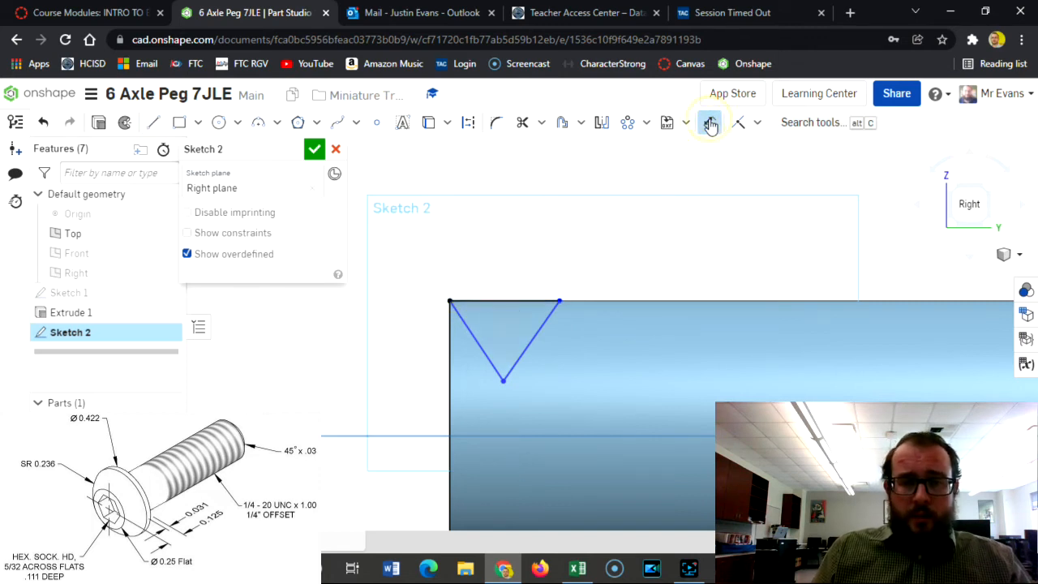
click(757, 123)
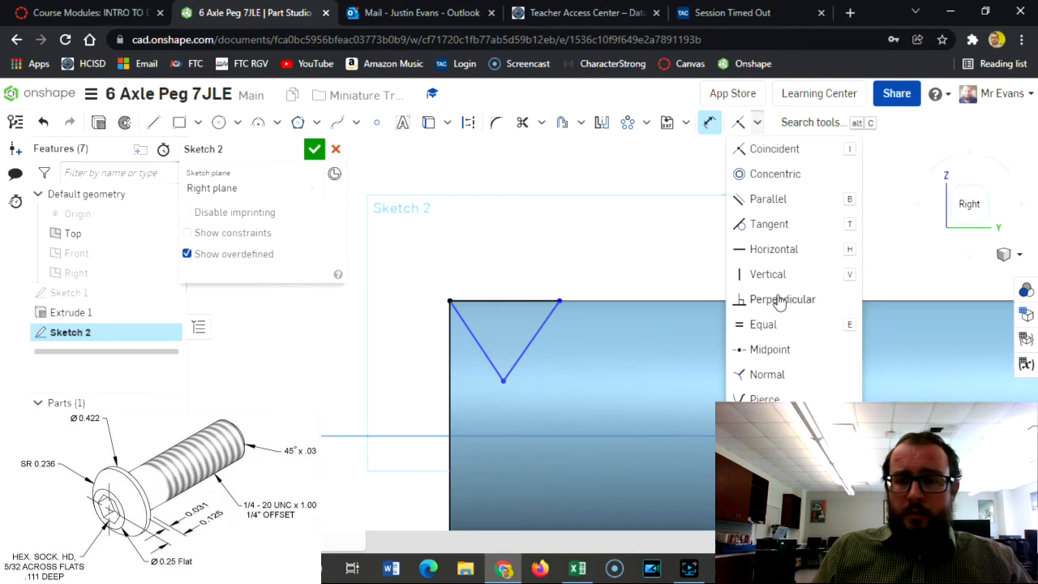
click(768, 325)
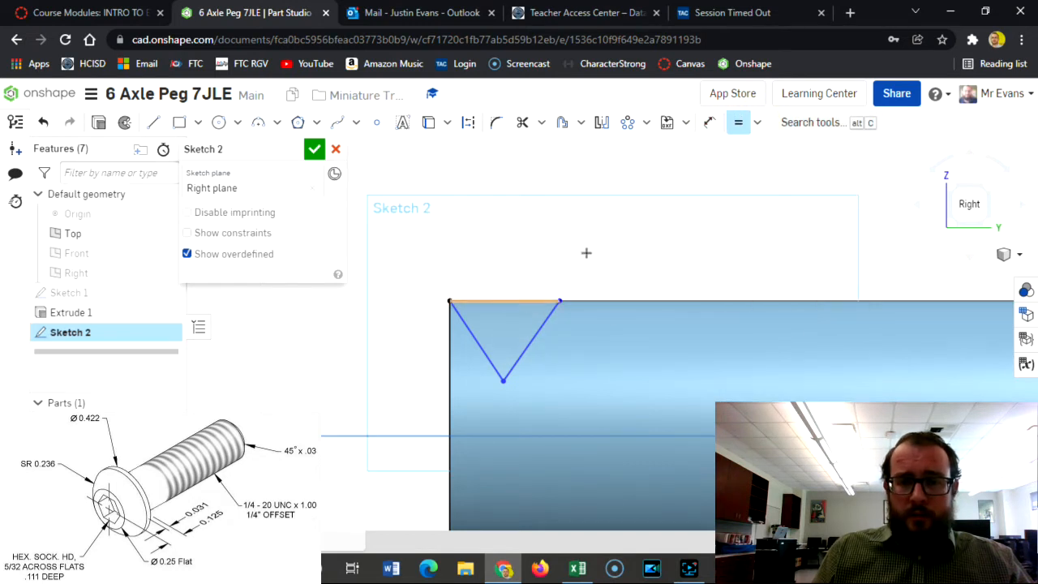
click(501, 301)
click(470, 329)
click(504, 300)
click(531, 326)
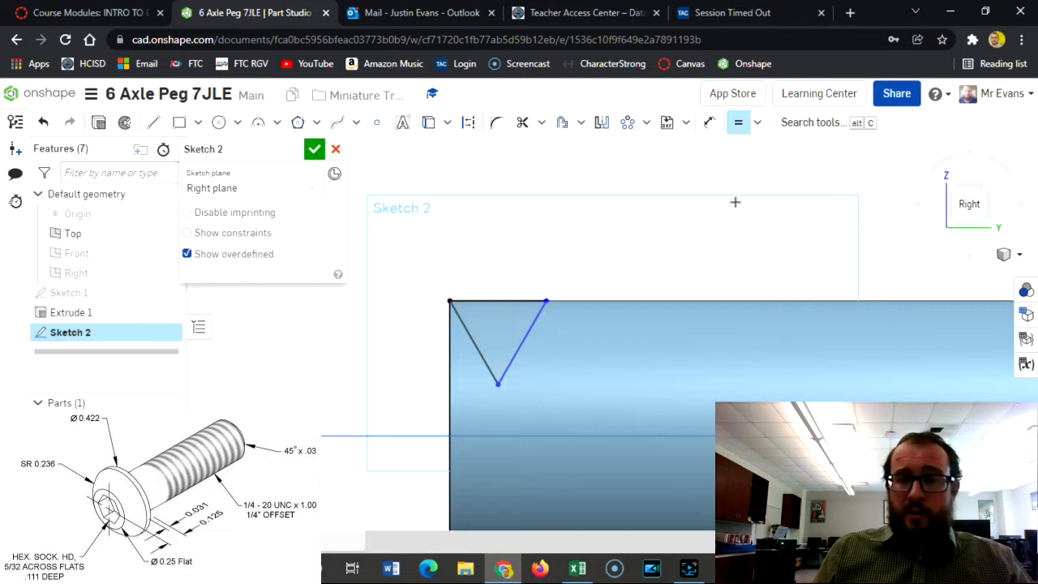
Step: Dimension the triangle's upper side to 1/20 in and finish the sketch
click(706, 124)
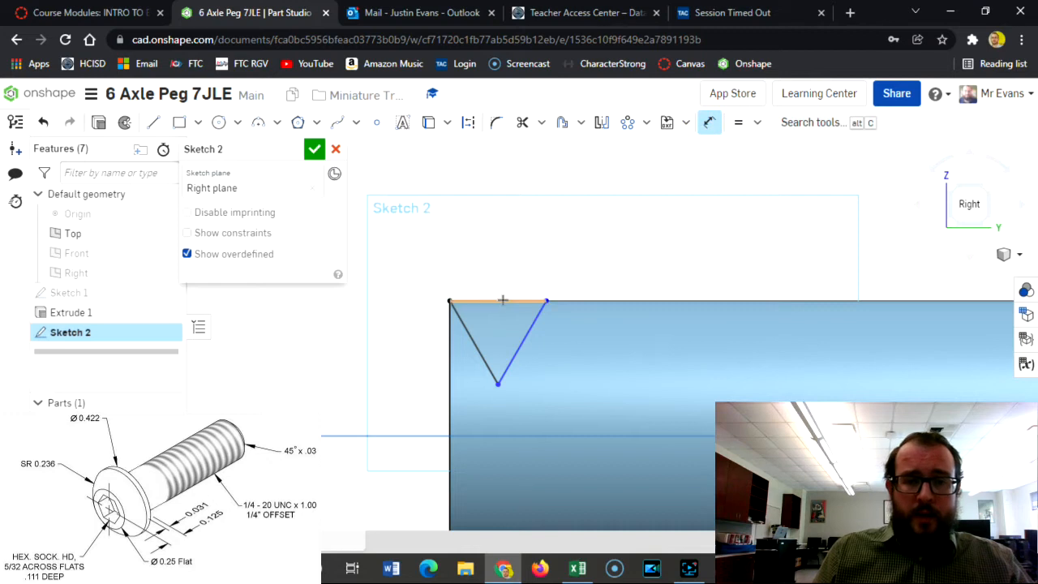
click(503, 300)
click(503, 247)
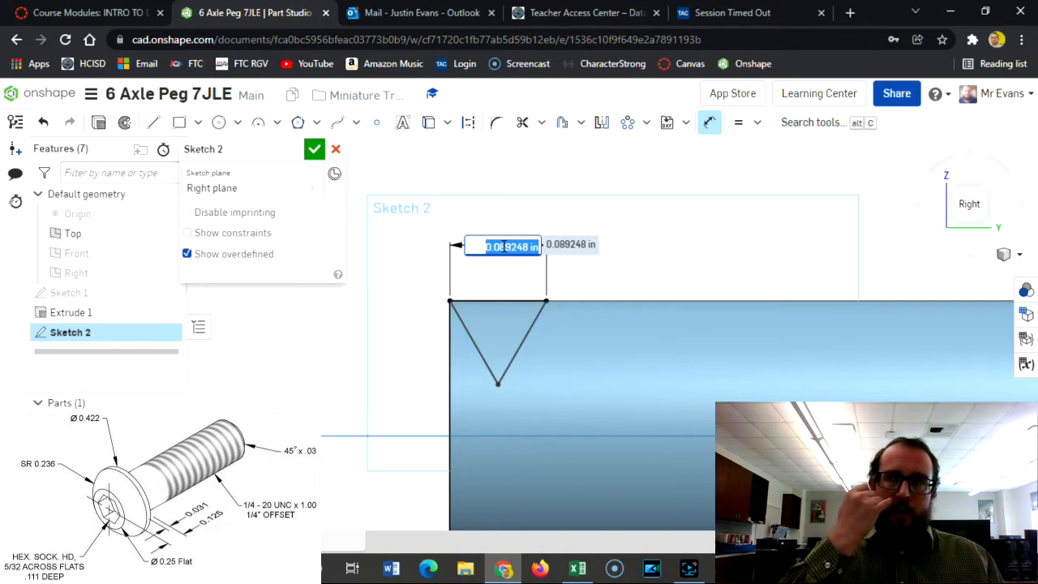
text(1/)
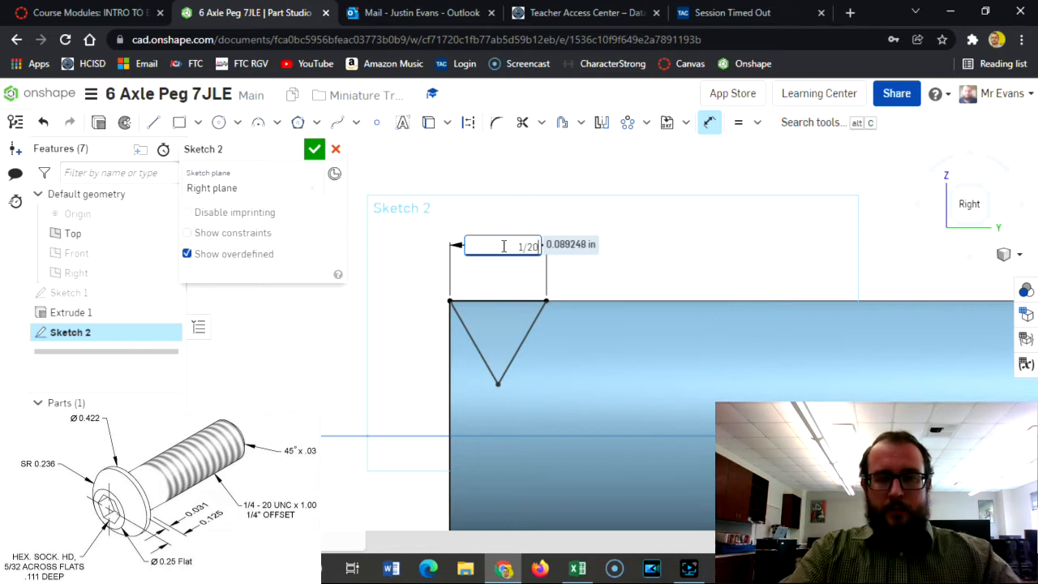
text(20)
key(Return)
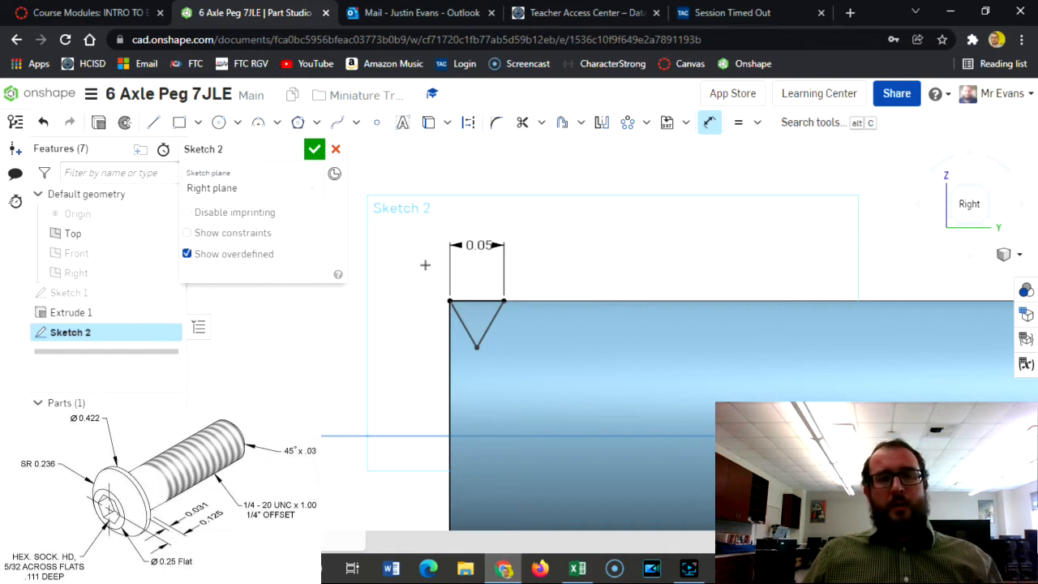
click(314, 148)
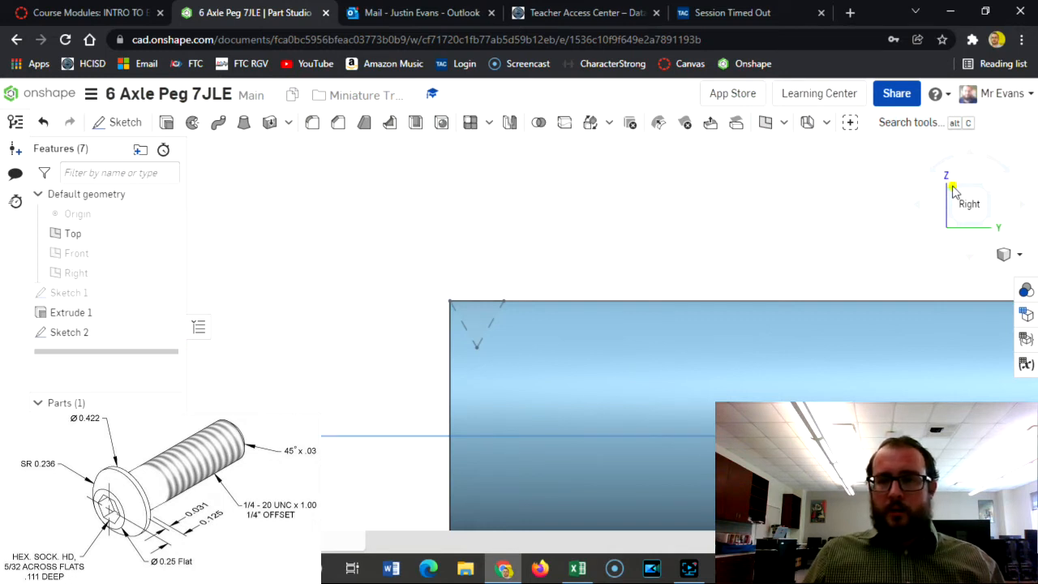
Step: Start a clockwise, turns-based helix on the cylinder's outer face with a start angle of 90 degrees
click(953, 188)
scroll(598, 339, down, 2)
scroll(595, 339, up, 5)
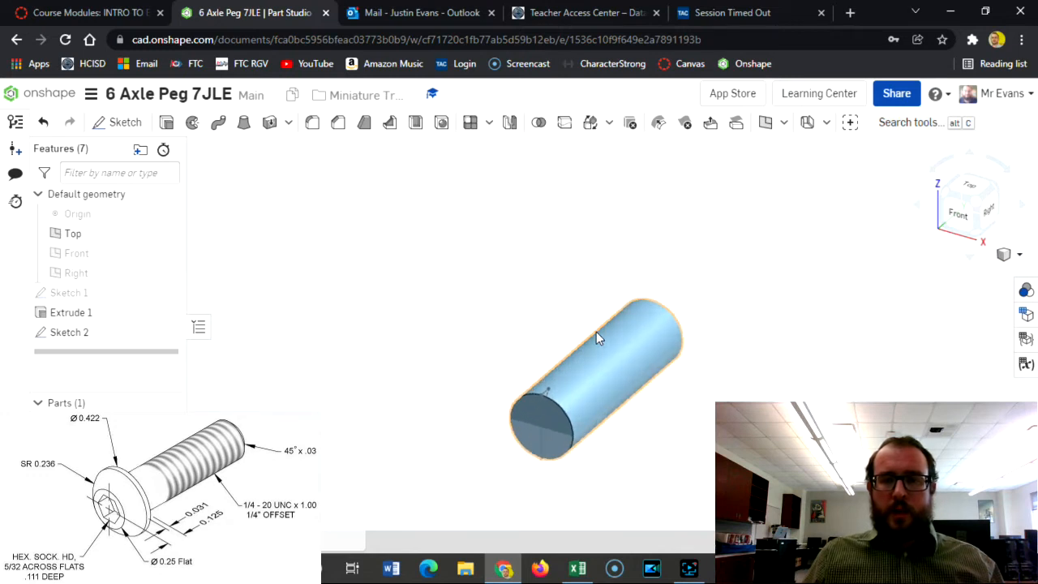
click(784, 123)
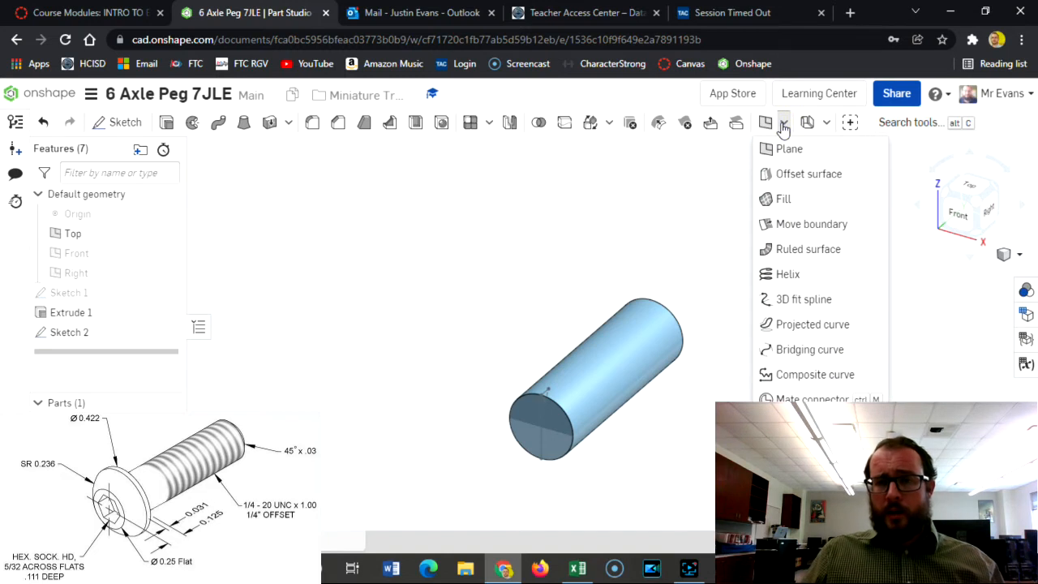
click(791, 275)
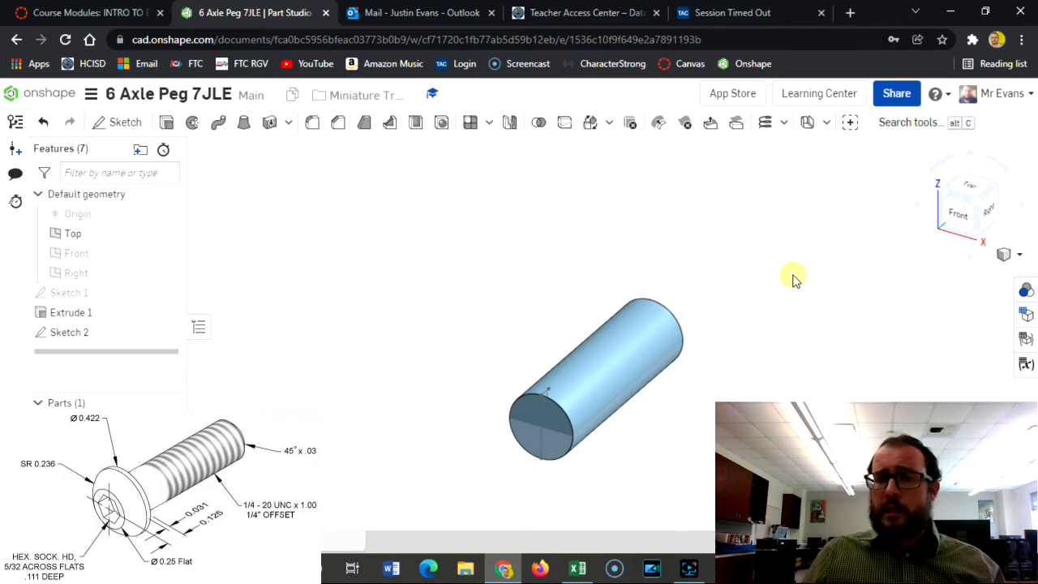
click(589, 395)
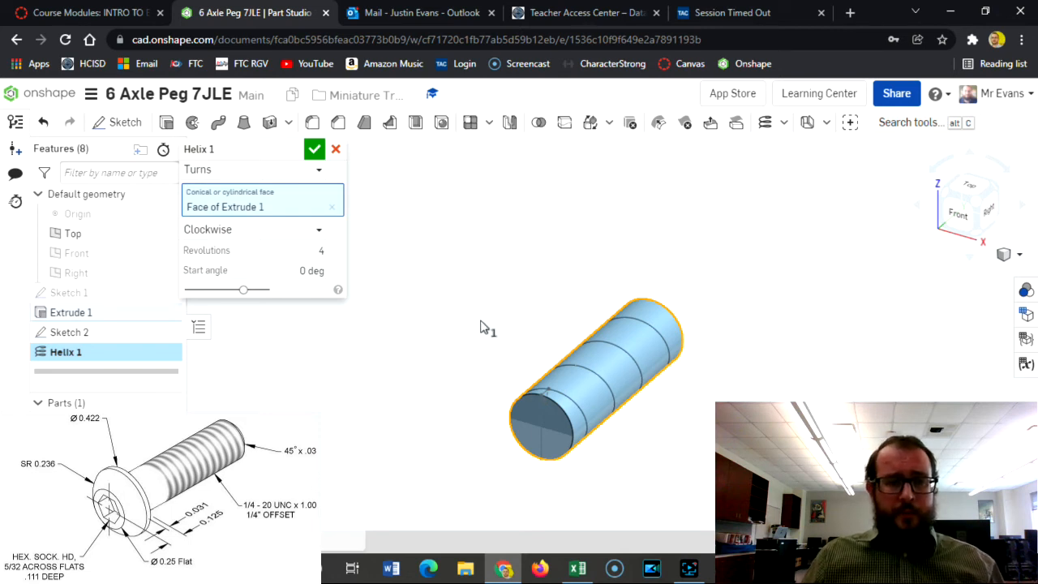
click(293, 269)
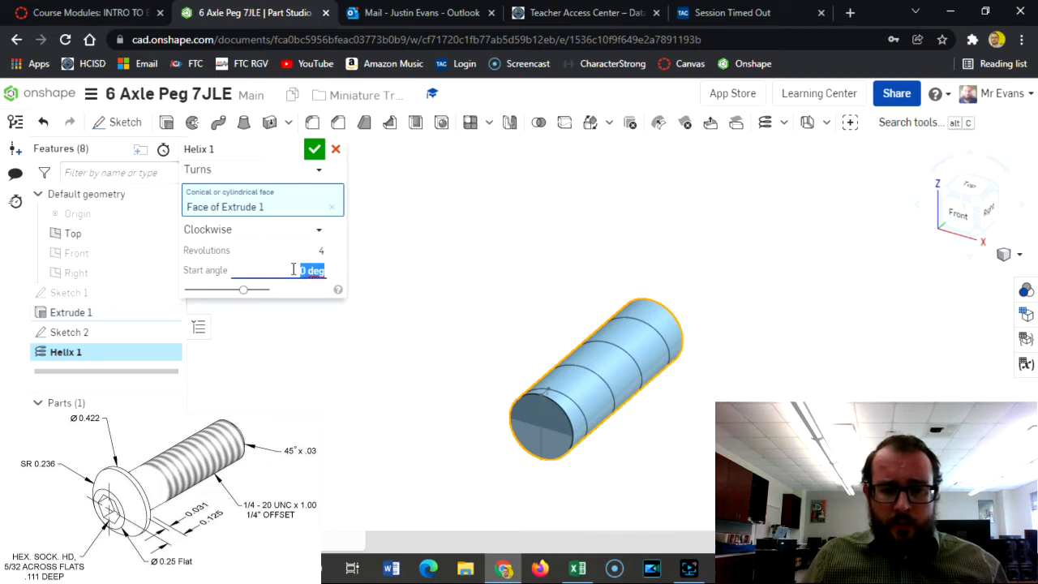
text(90)
Step: Try 6 revolutions for the helix and check its start against the triangle's corner
click(296, 250)
scroll(539, 397, up, 5)
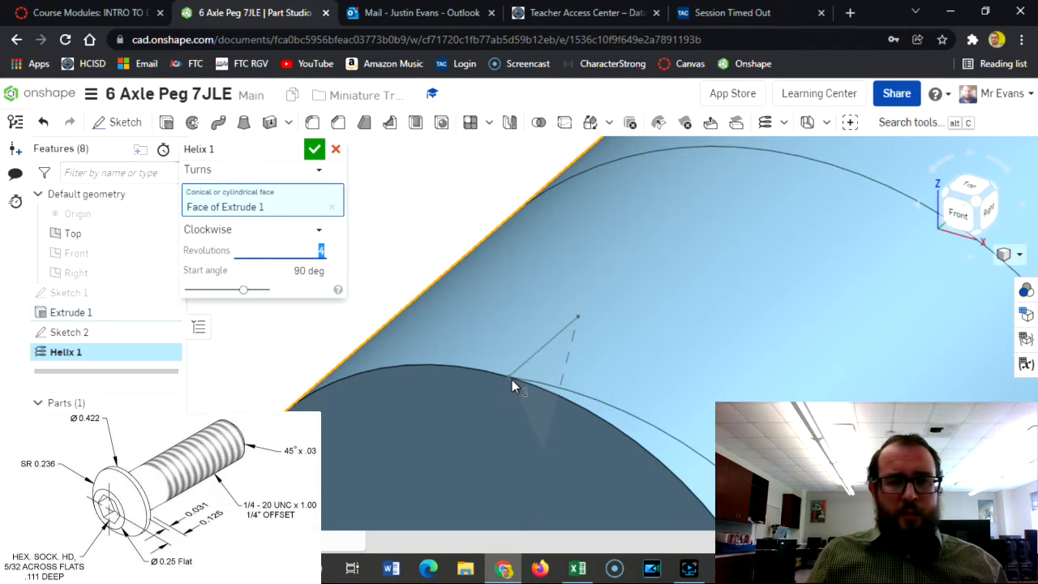
scroll(513, 381, down, 5)
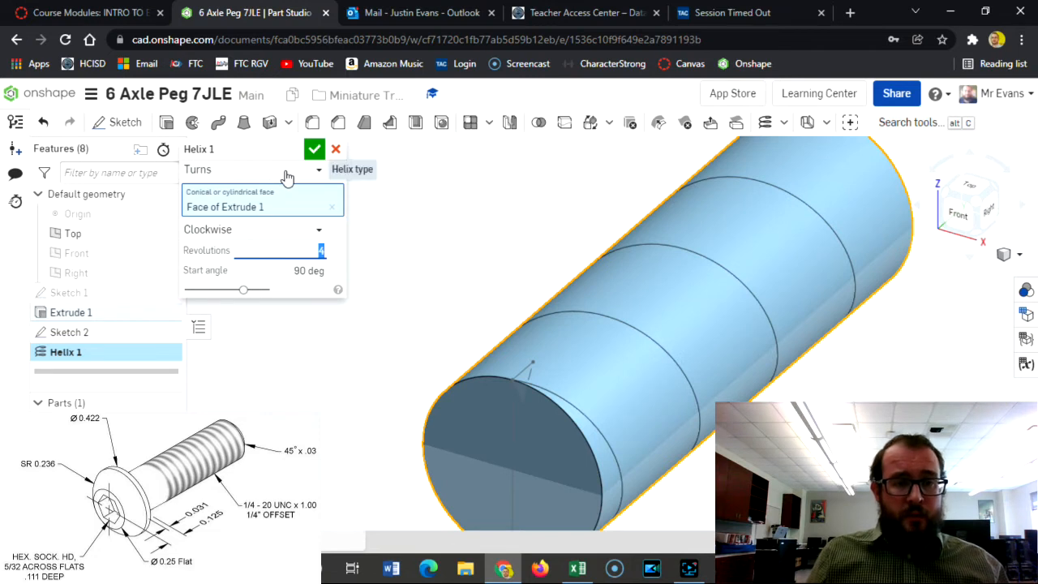
text(5)
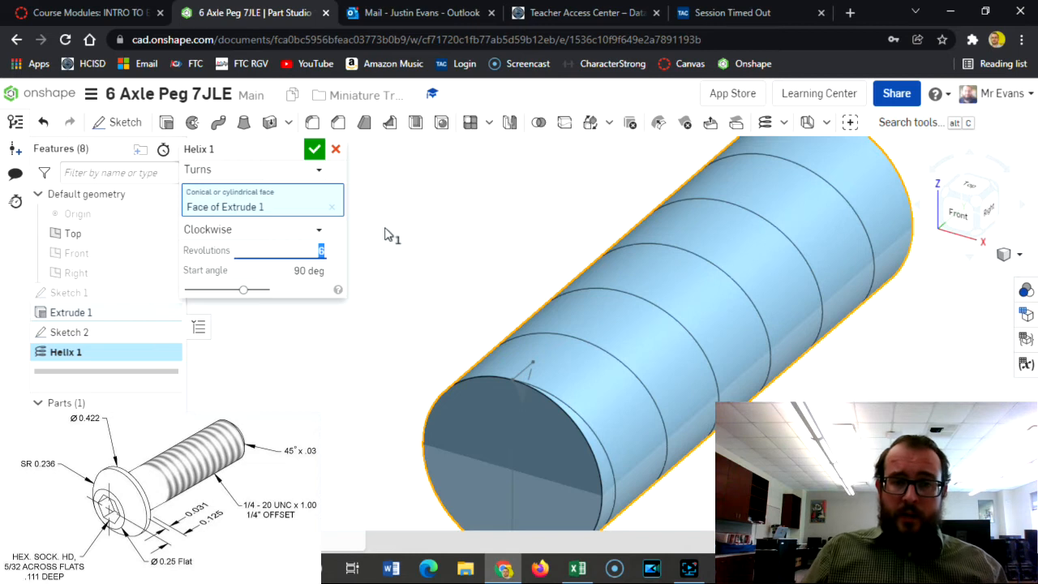
click(430, 255)
scroll(430, 255, down, 3)
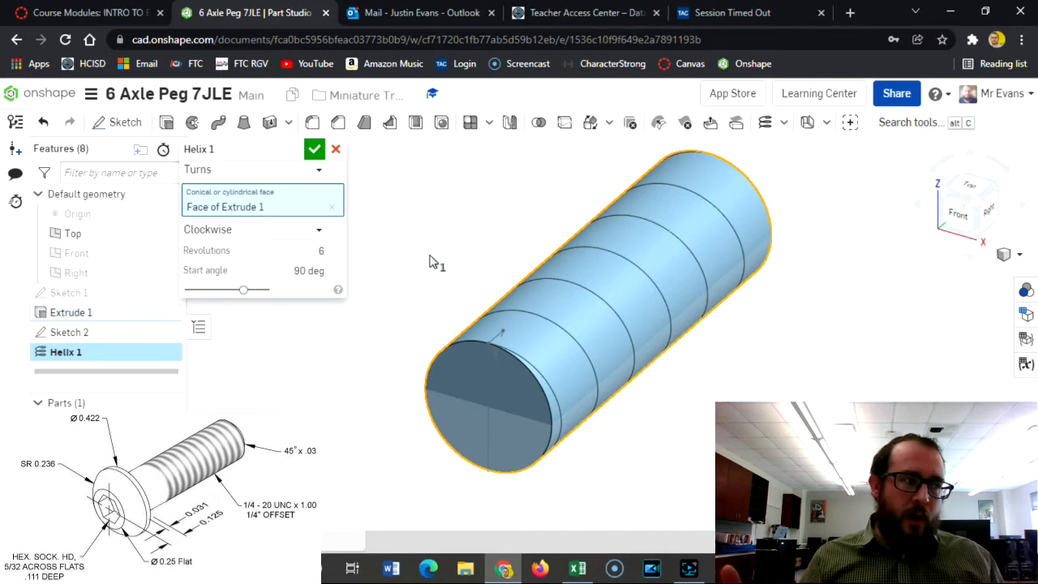
Step: Set the helix to 15 revolutions and accept it
click(320, 249)
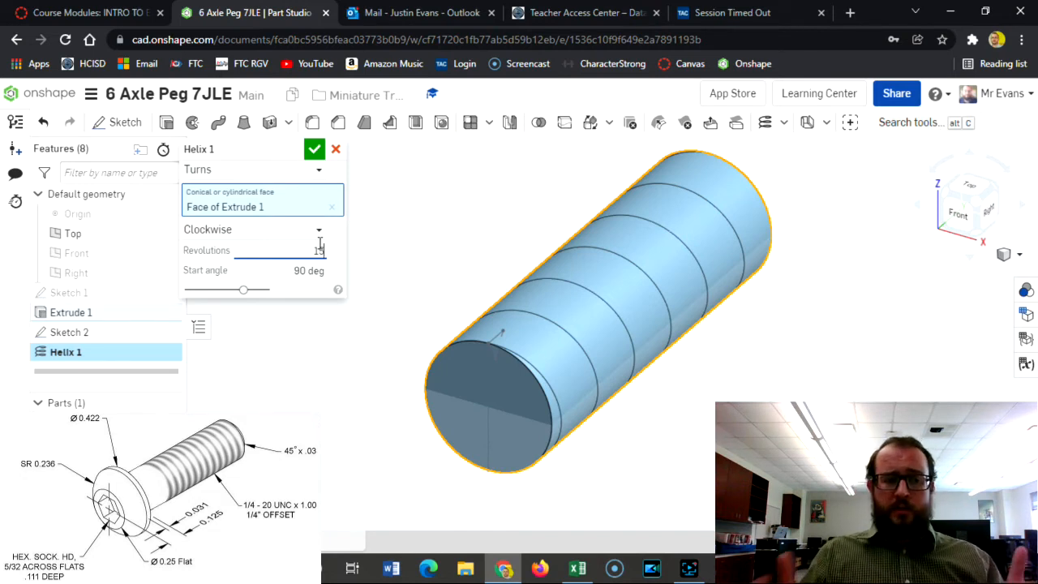
key(Return)
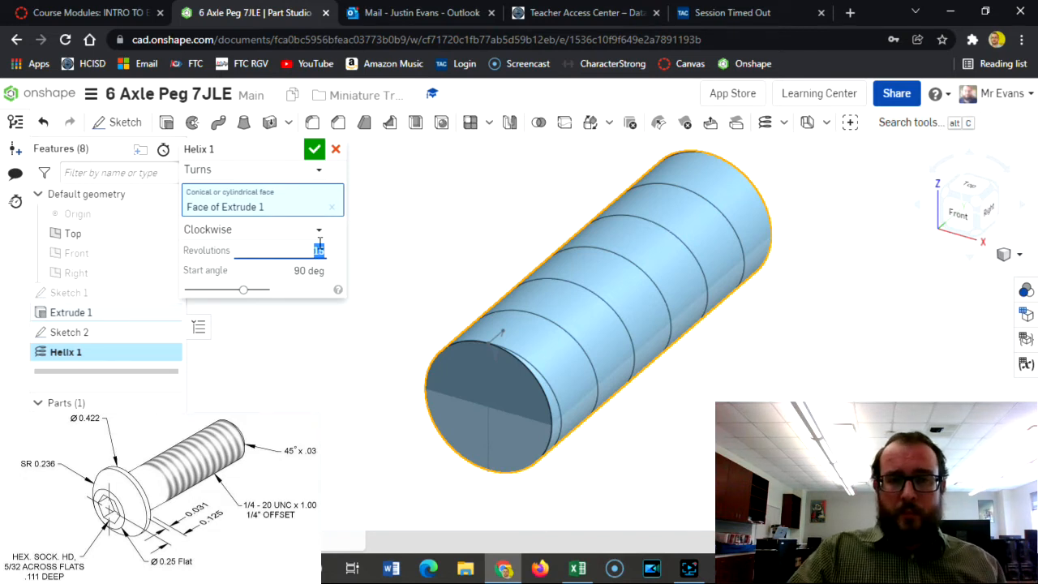
click(315, 151)
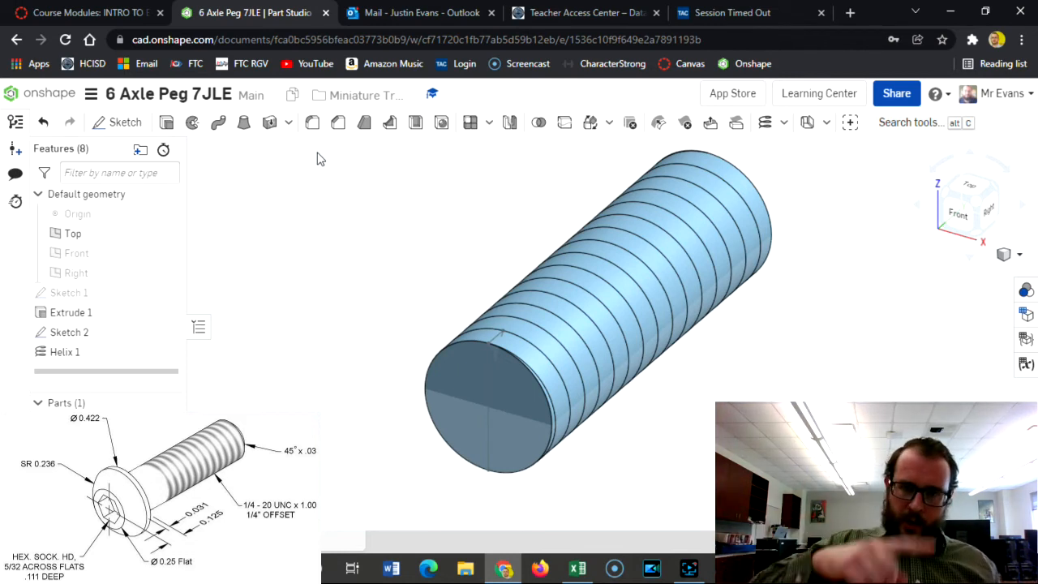
Step: Try to cut the thread with a Remove sweep of the triangle sketch along the helix
click(216, 124)
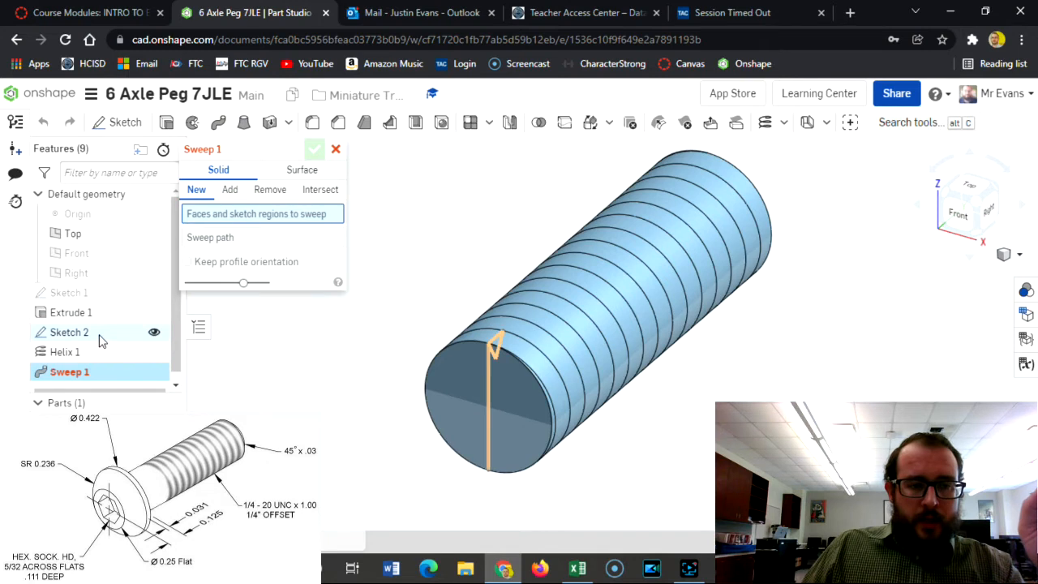
scroll(496, 344, up, 2)
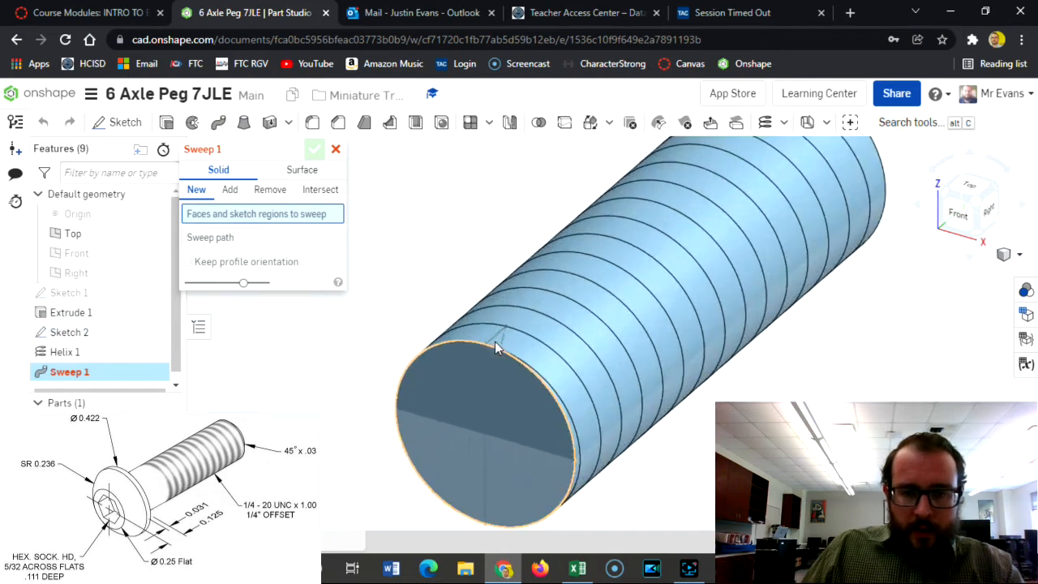
scroll(498, 344, up, 2)
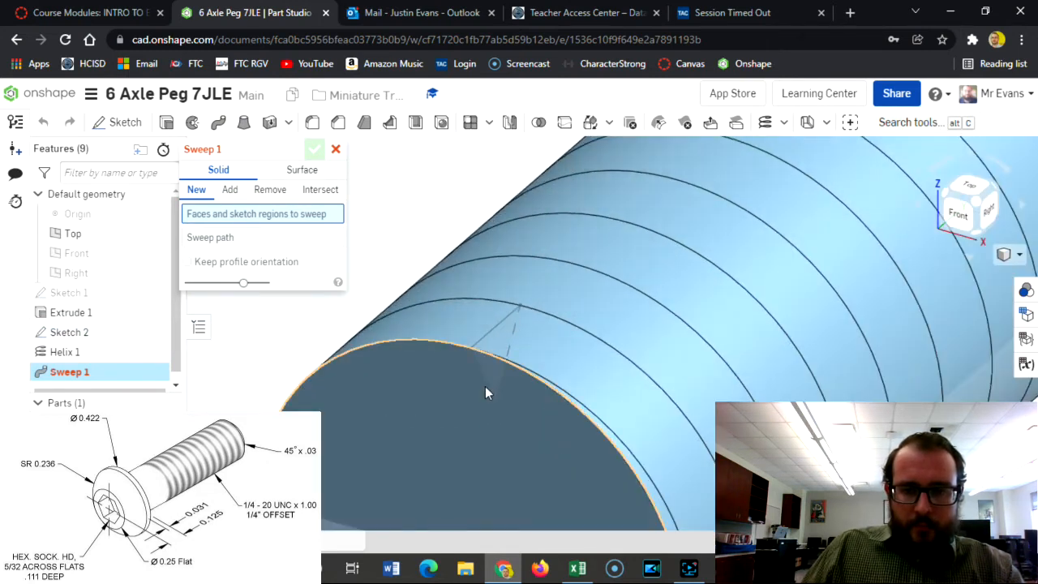
click(88, 336)
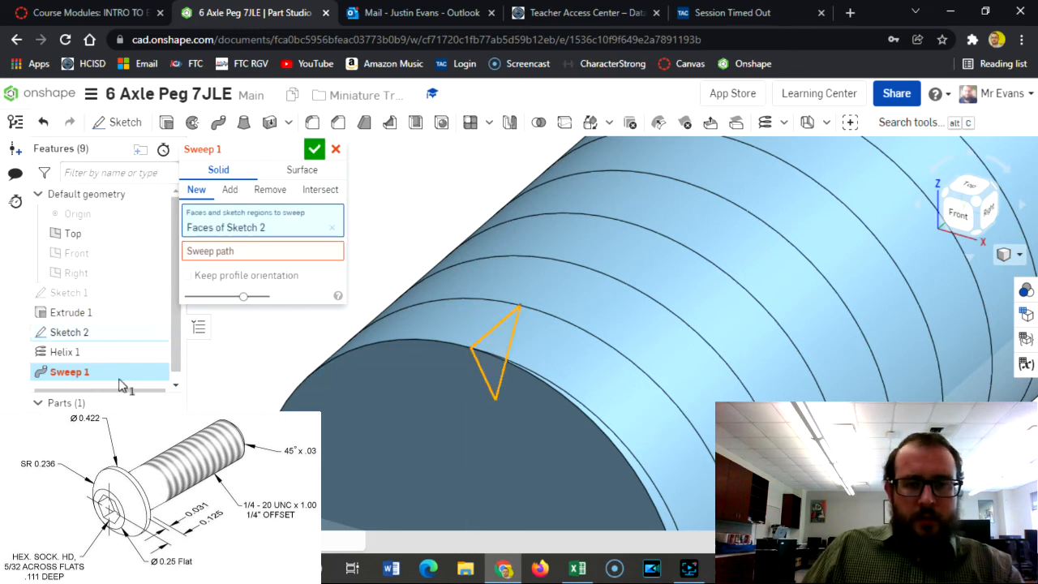
click(225, 253)
click(225, 253)
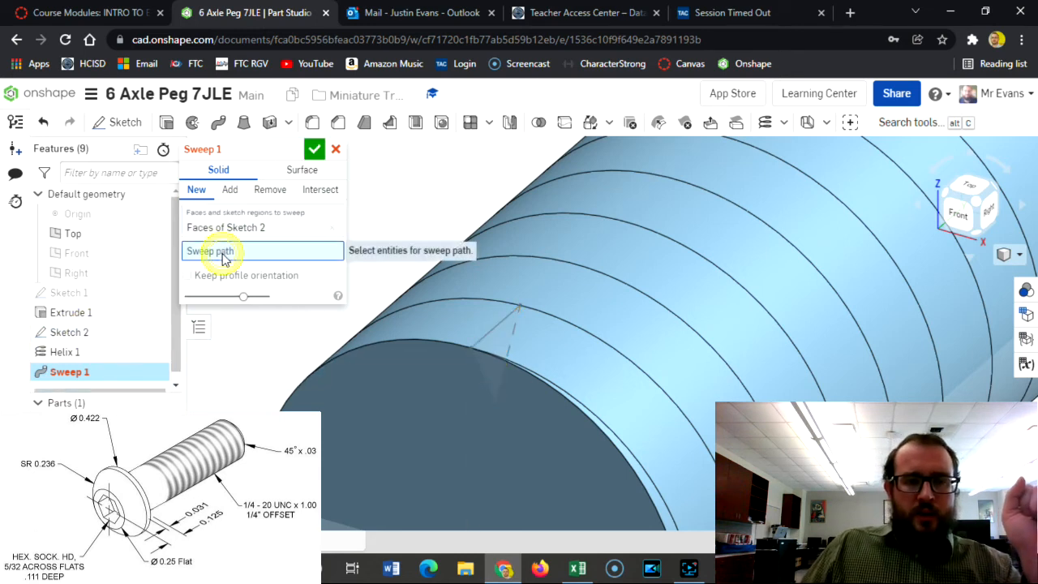
click(542, 309)
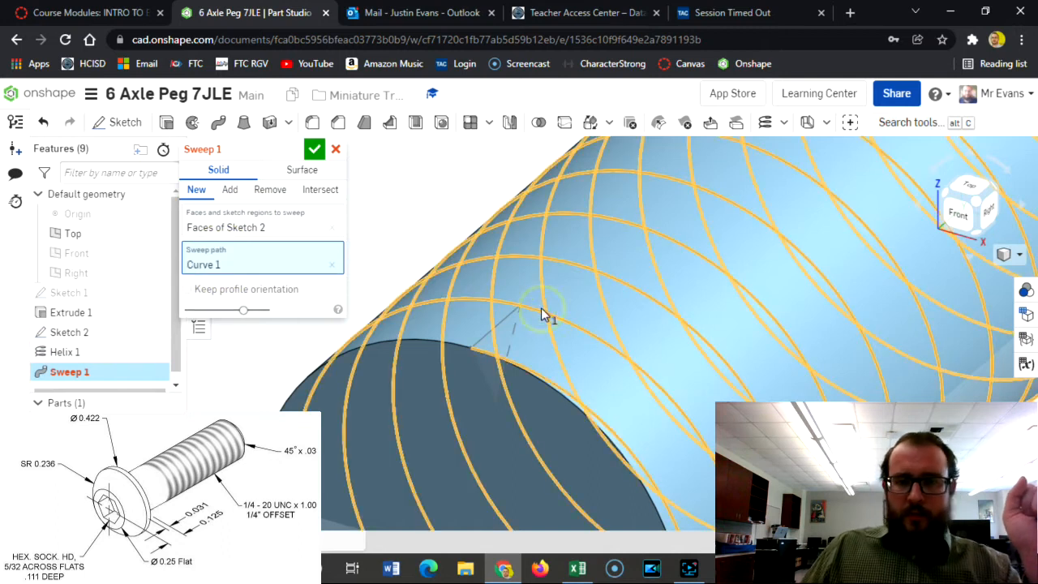
click(270, 191)
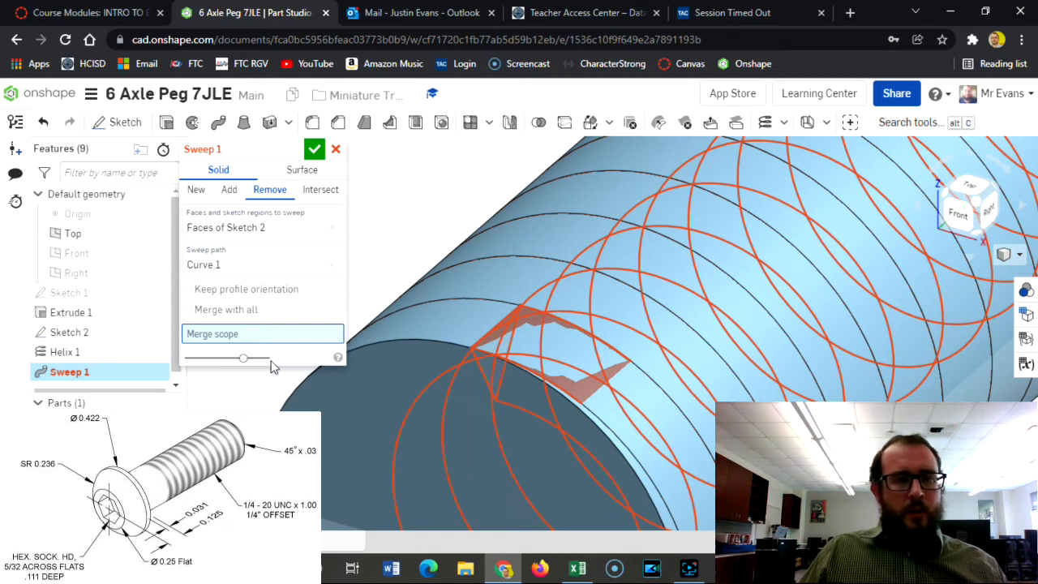
click(314, 150)
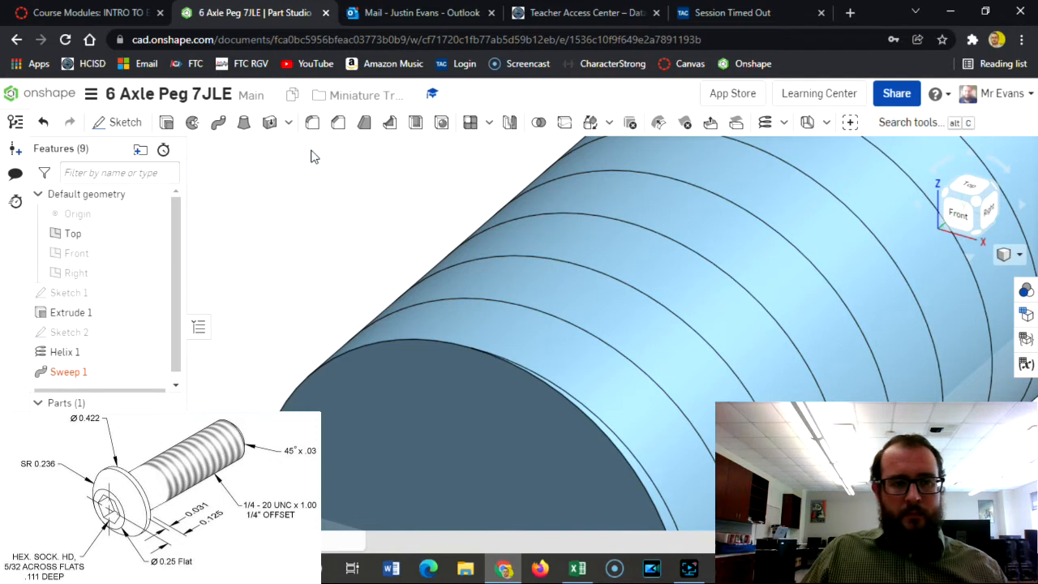
Step: Dimension the distance from the cylinder's centre plane to the triangle's upper side in the thread sketch and finish the sketch
double_click(98, 331)
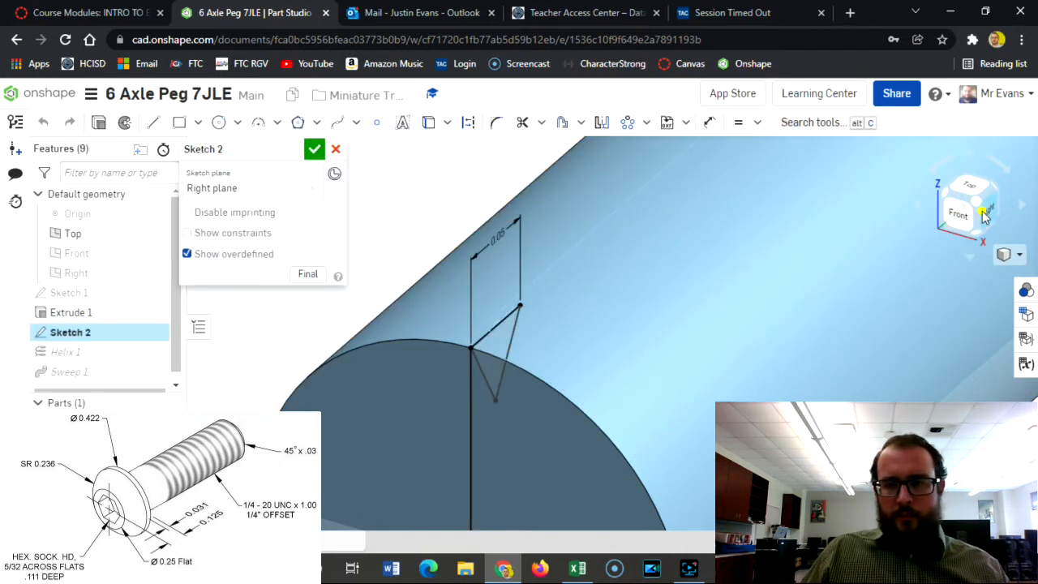
click(983, 211)
scroll(511, 328, up, 10)
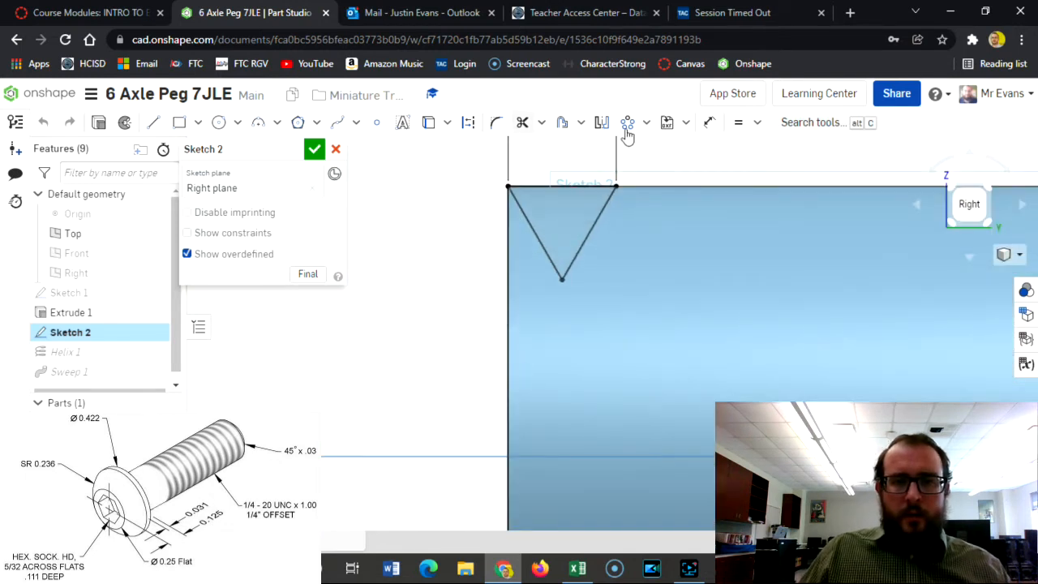
click(711, 124)
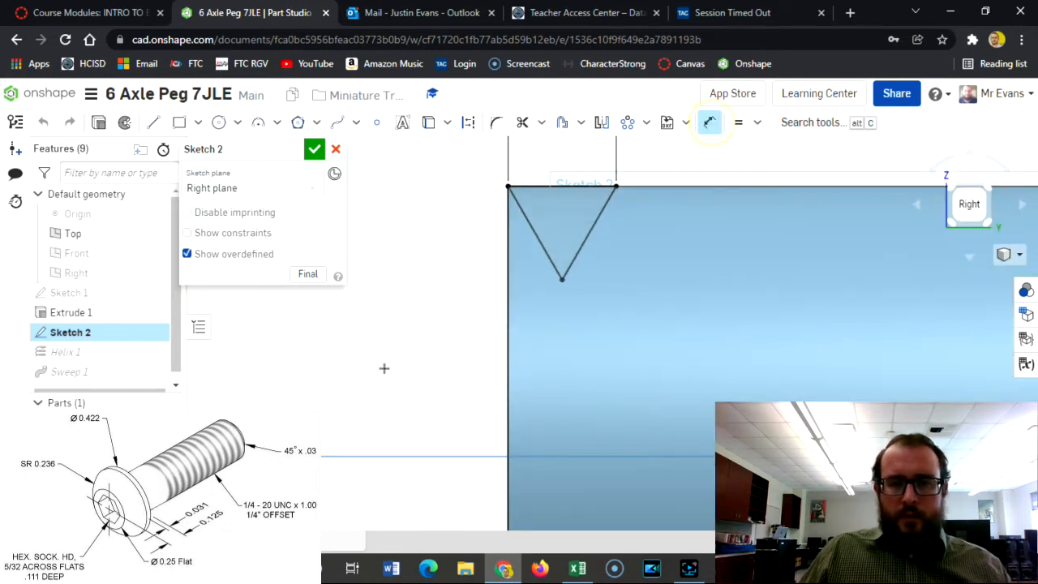
click(542, 458)
click(542, 188)
click(421, 333)
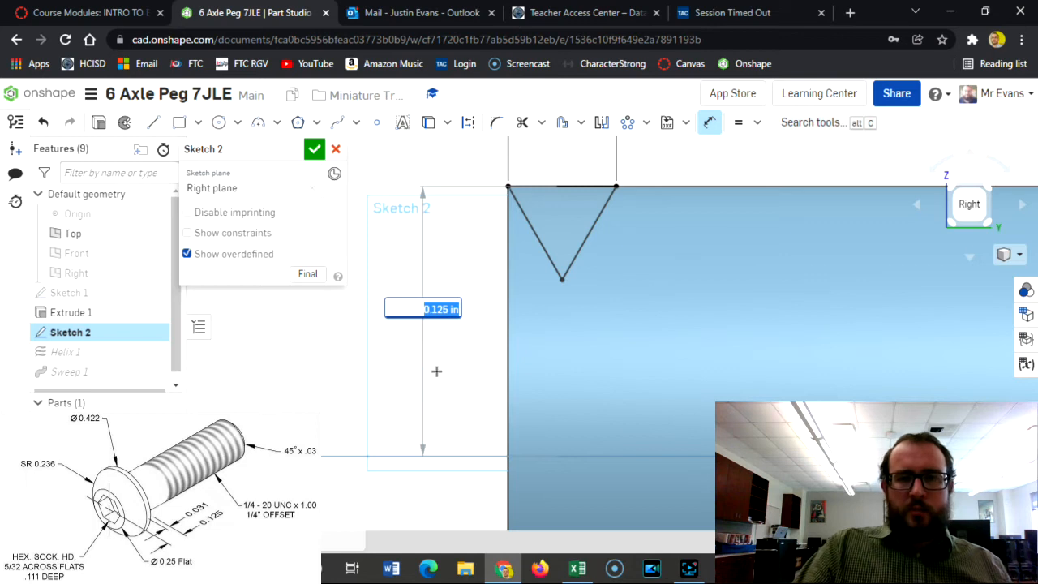
key(Return)
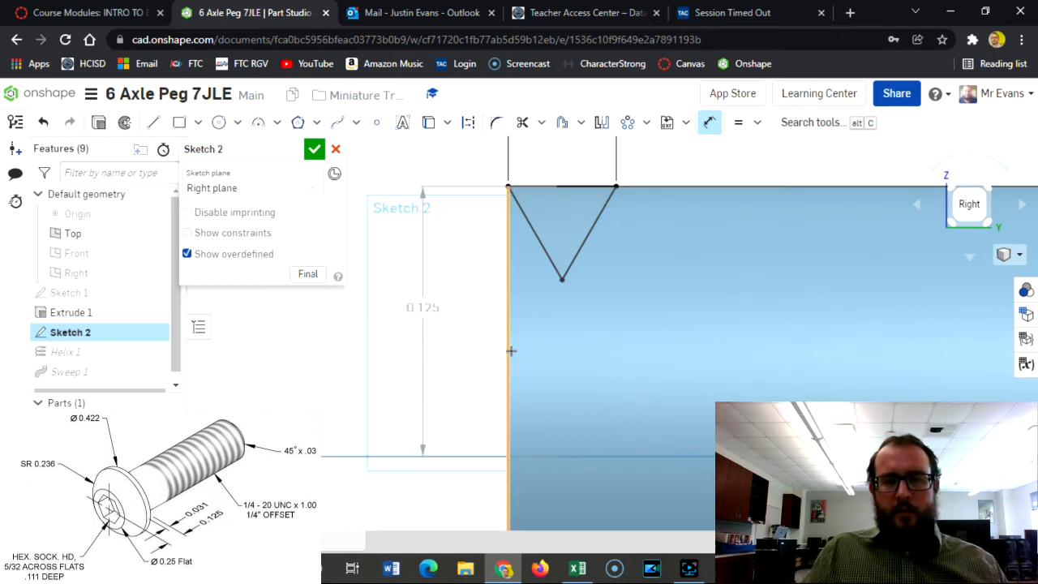
key(Escape)
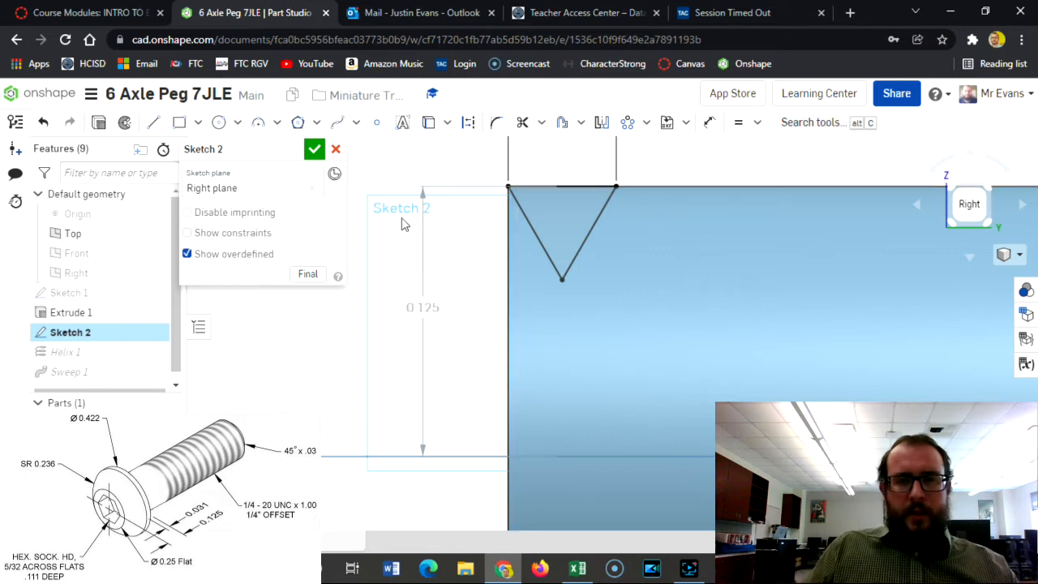
click(313, 149)
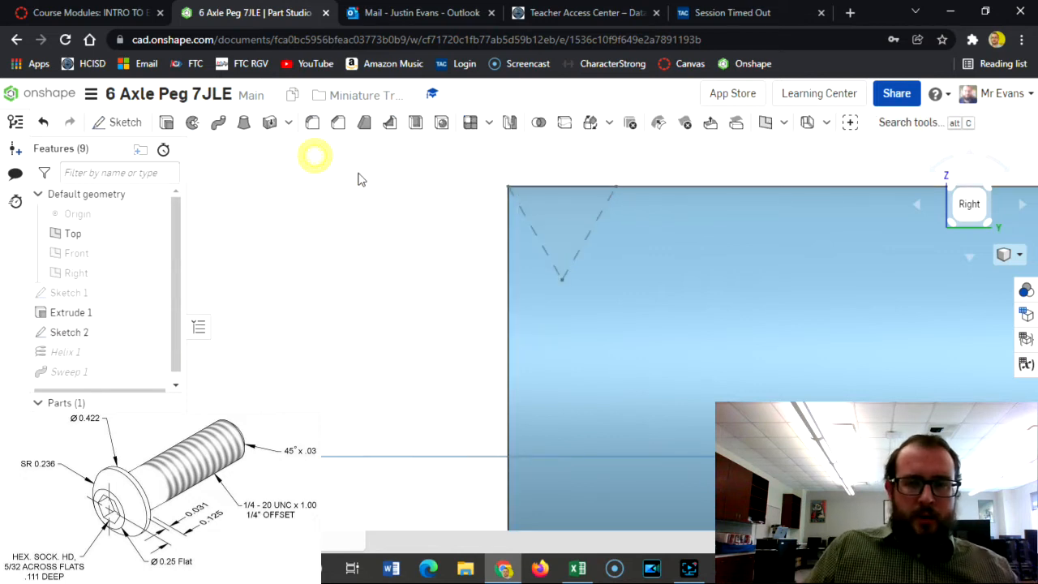
Step: Delete the failed thread sweep from the part
click(949, 191)
click(120, 381)
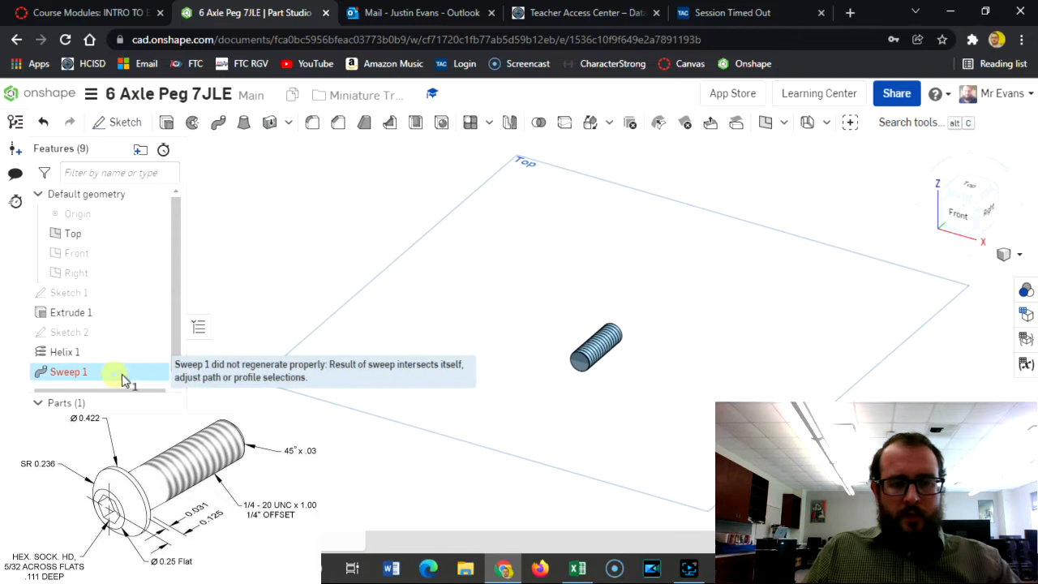
key(Delete)
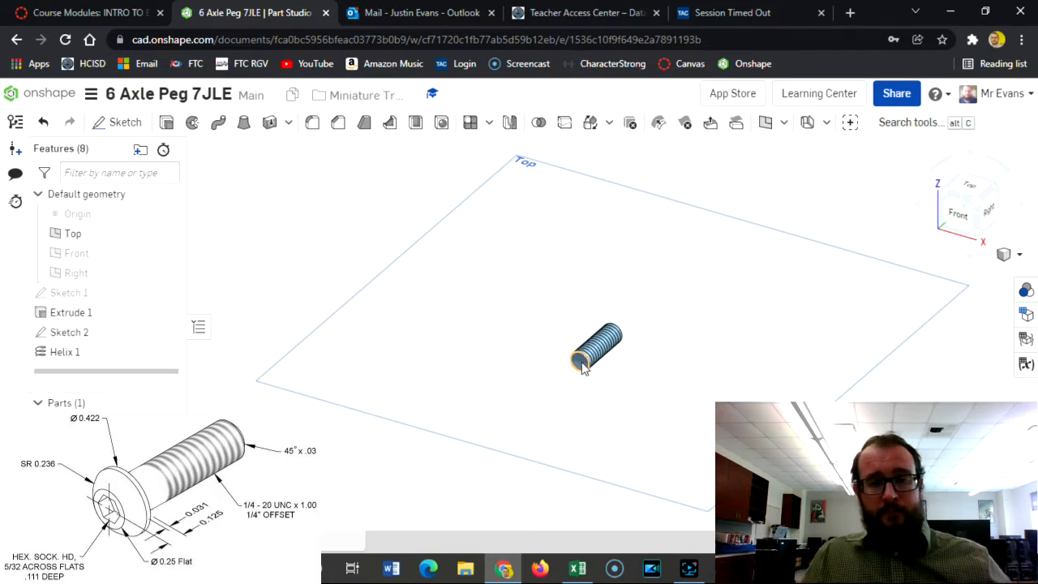
Step: Try the Remove sweep of the triangle along the helix again, testing the Merge with all option before accepting with it off
scroll(581, 361, up, 5)
scroll(582, 357, up, 2)
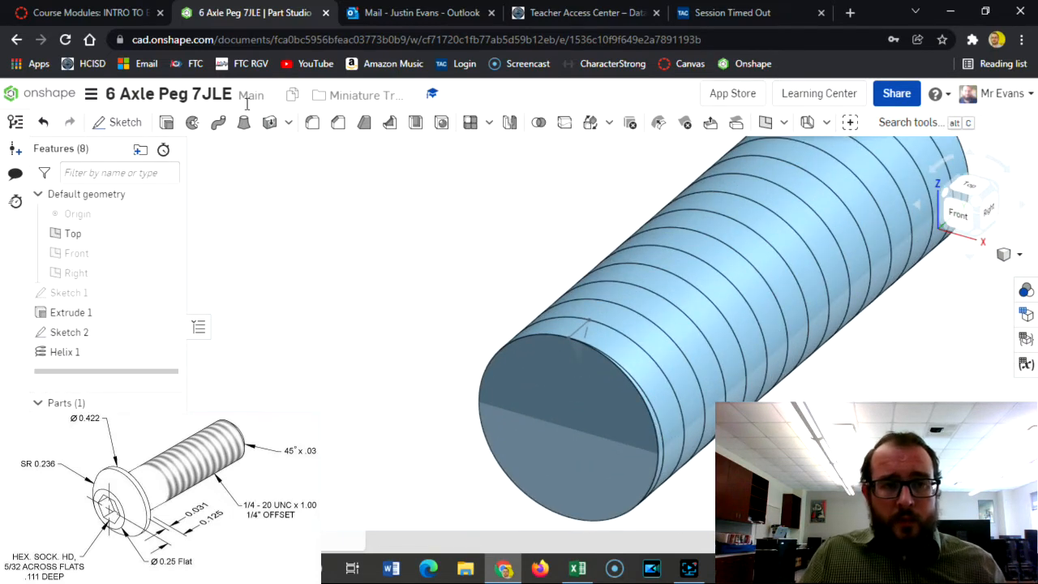
click(218, 121)
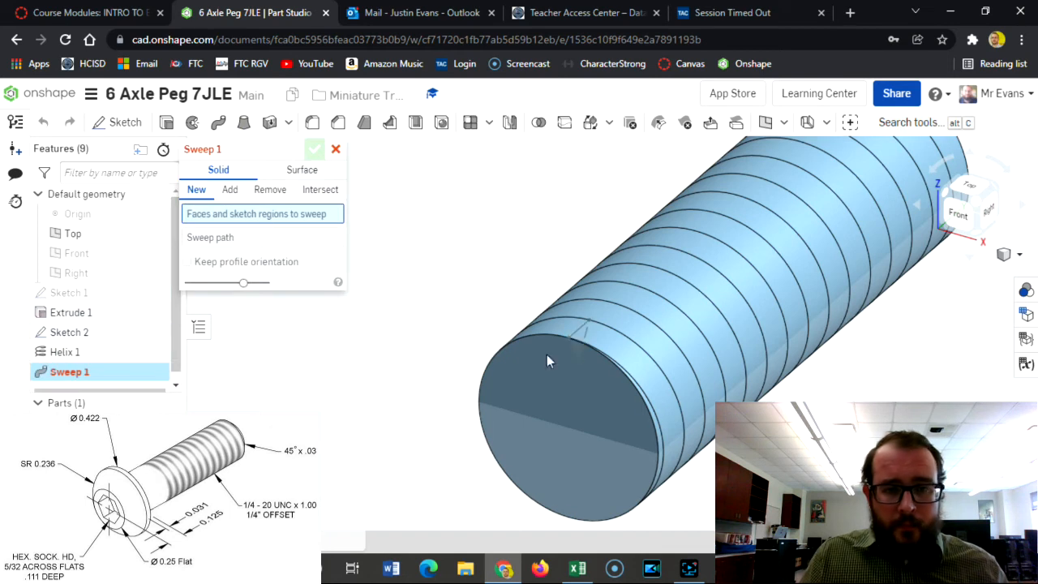
click(85, 334)
click(260, 250)
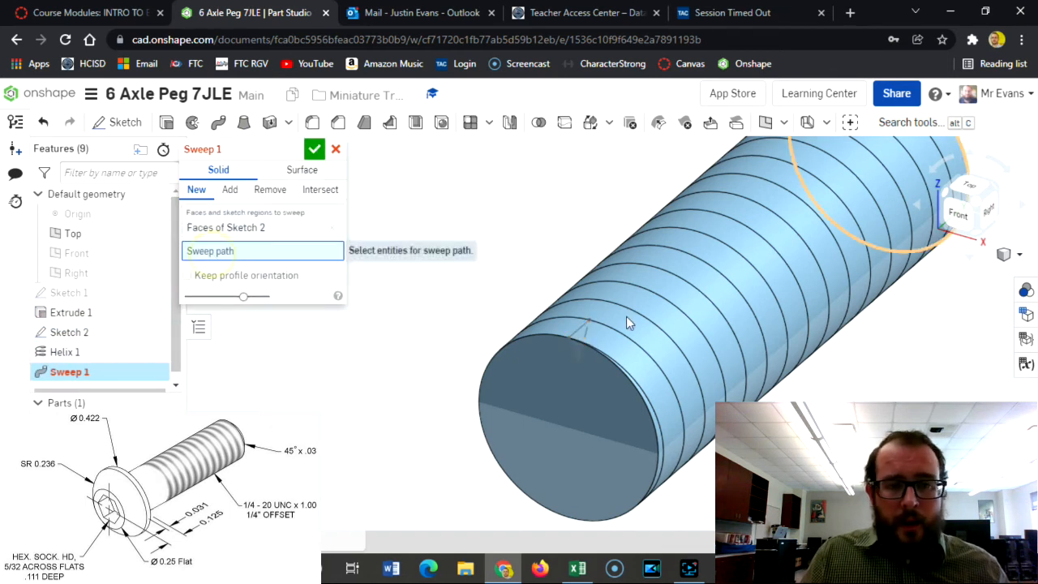
click(645, 323)
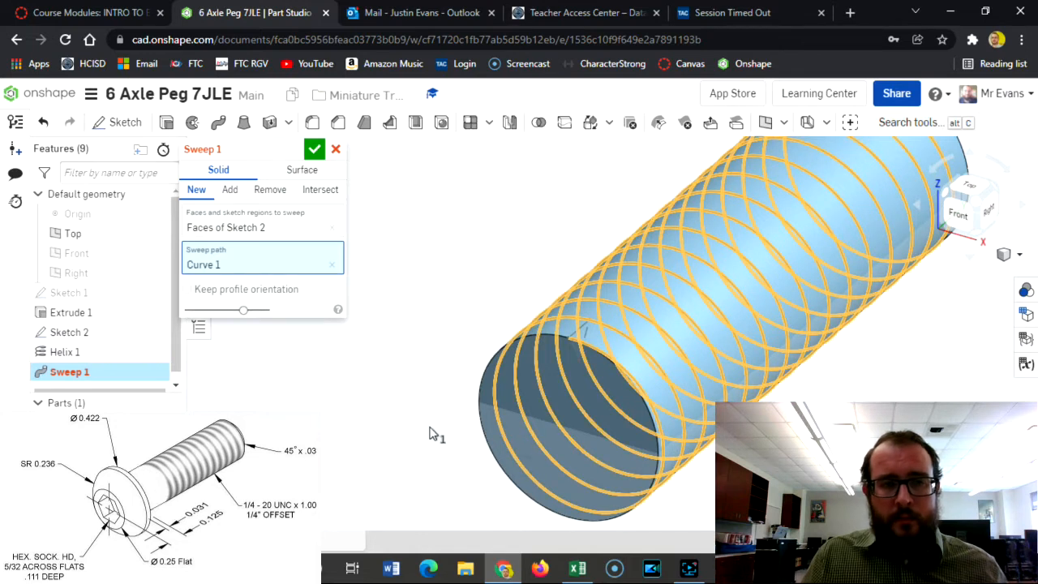
click(269, 190)
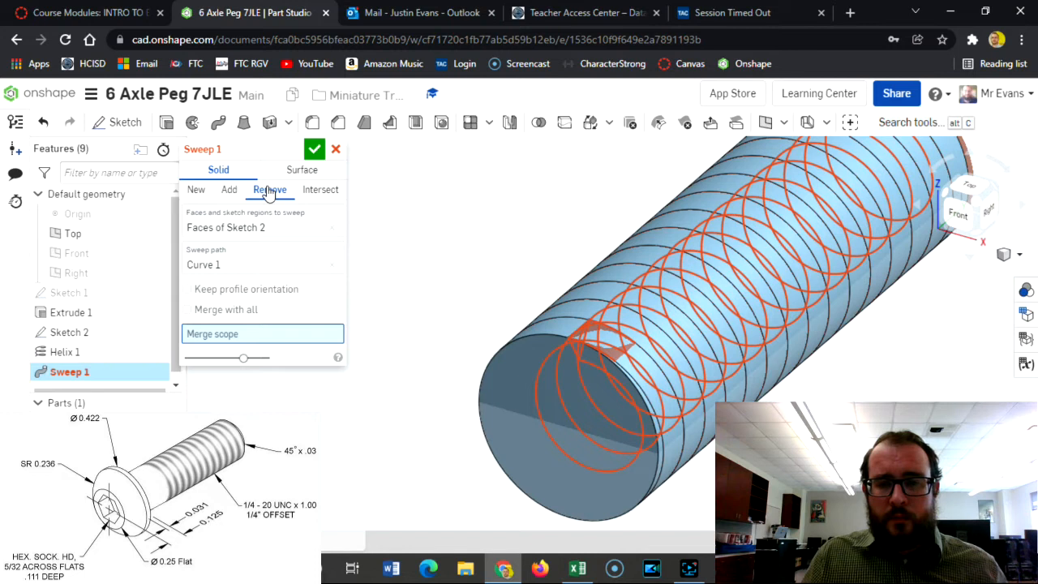
click(209, 316)
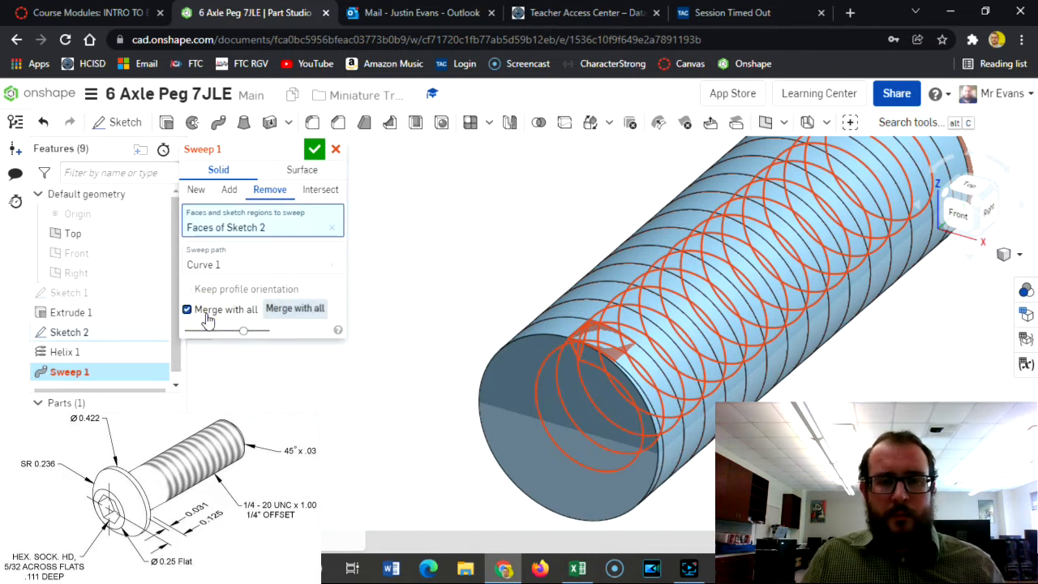
click(208, 317)
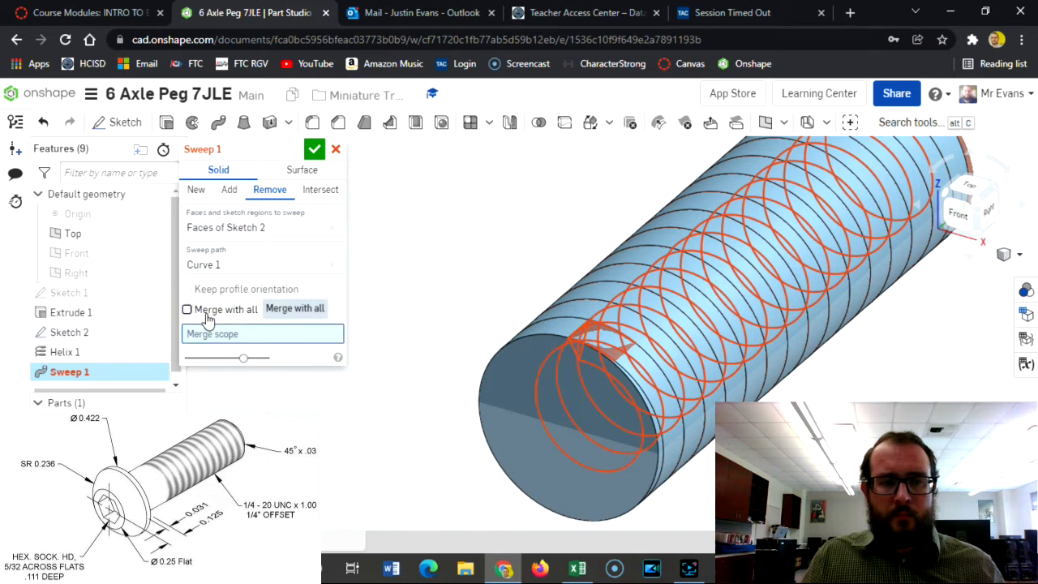
click(209, 316)
click(208, 316)
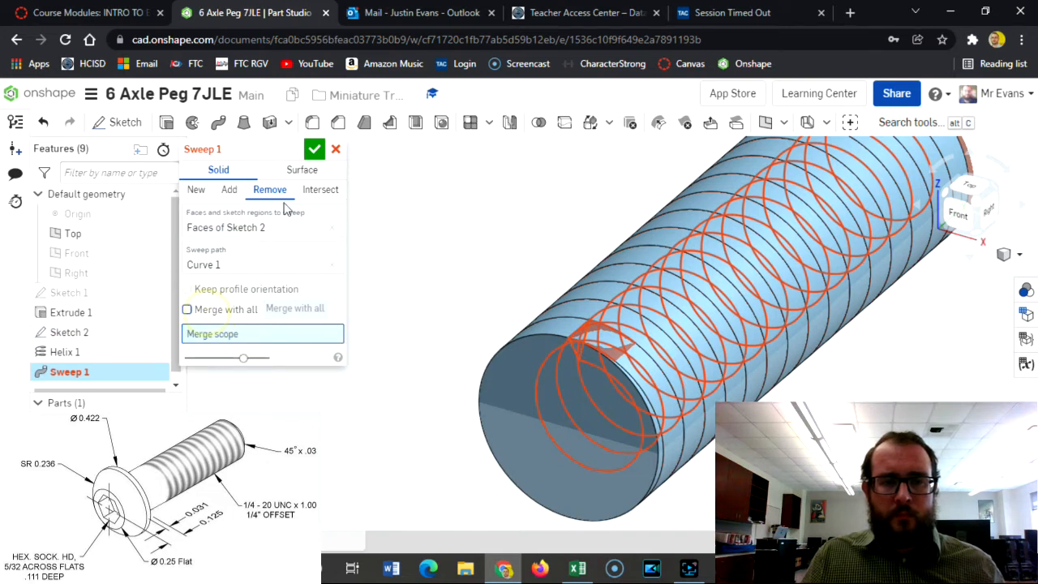
click(314, 151)
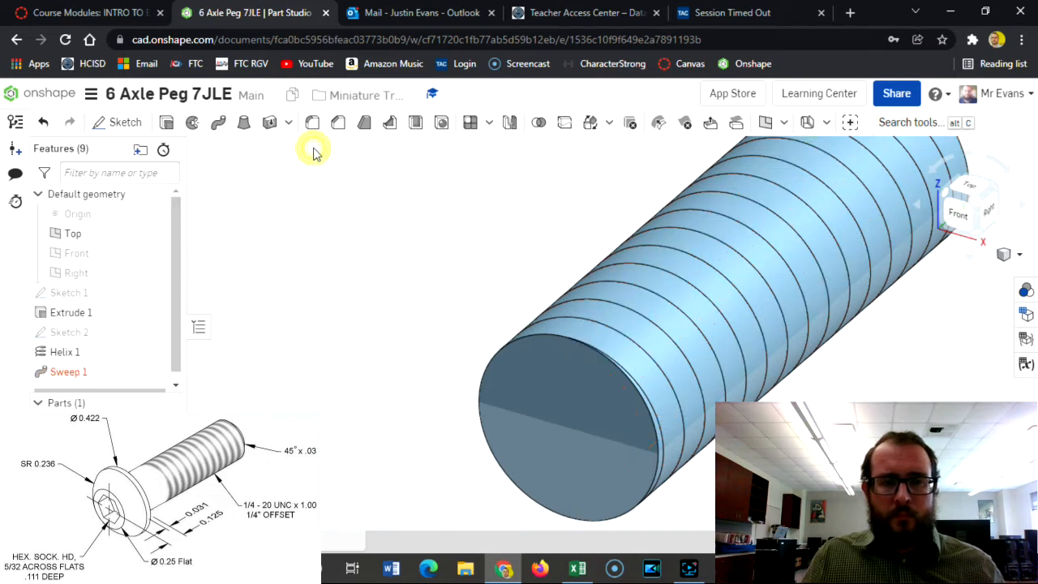
Step: Extend the triangle profile above the cylinder with a rectangle about 0.031 in high, delete the shared line and finish the sketch
click(983, 212)
scroll(523, 331, down, 3)
scroll(522, 329, up, 10)
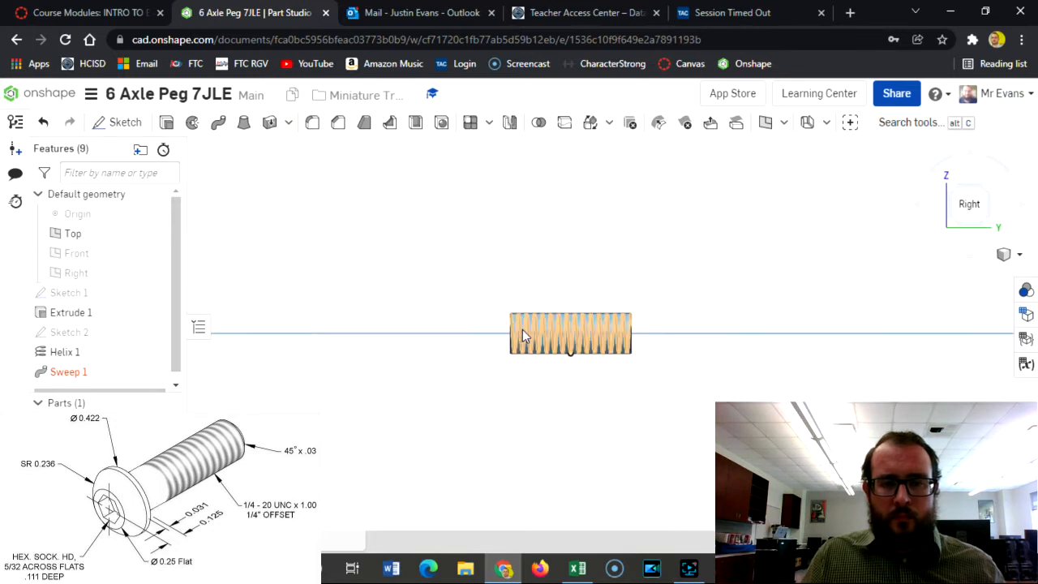
click(88, 333)
double_click(88, 332)
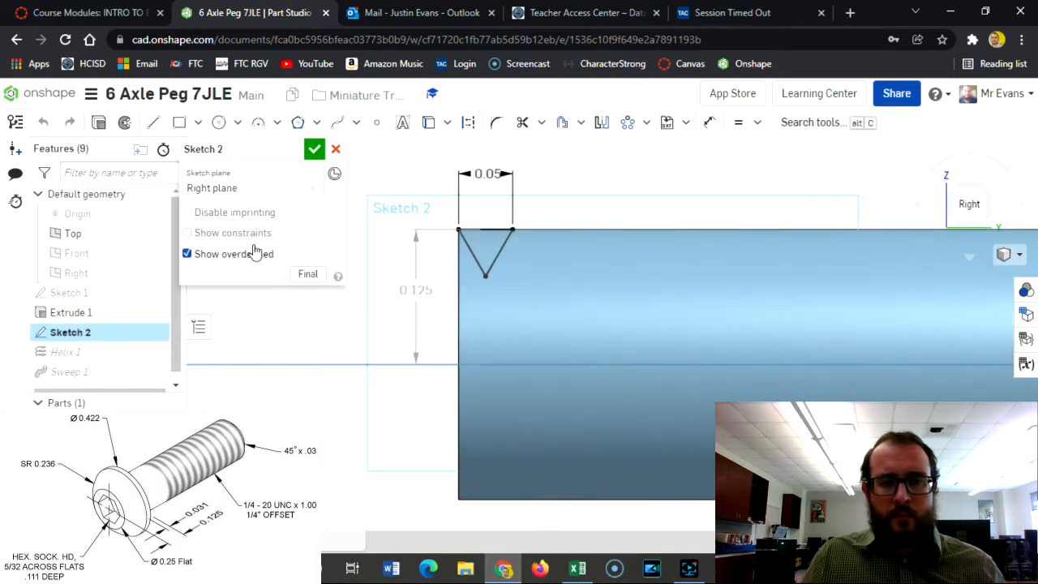
click(153, 122)
click(457, 228)
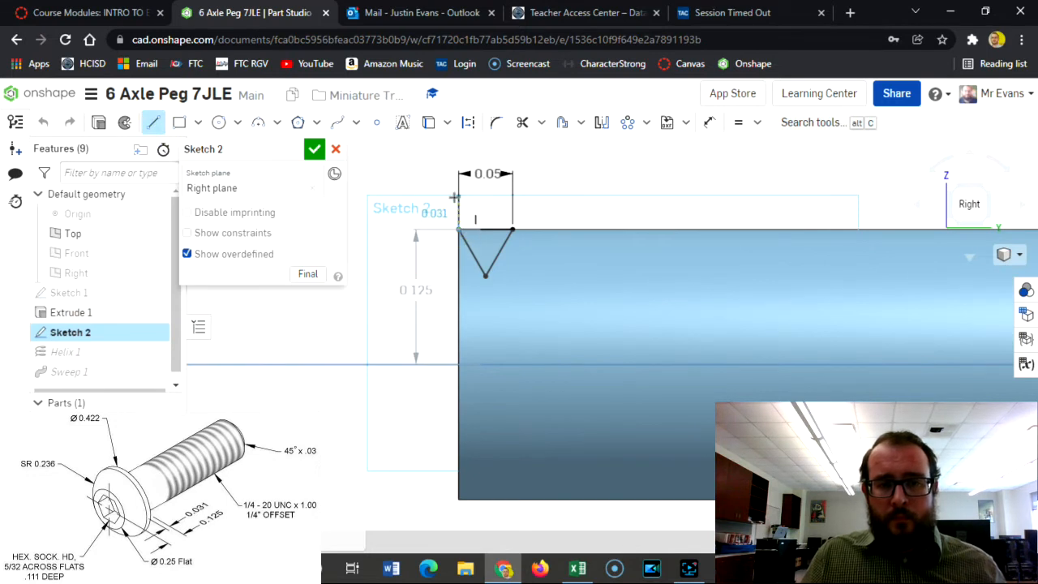
click(459, 196)
click(512, 196)
click(513, 229)
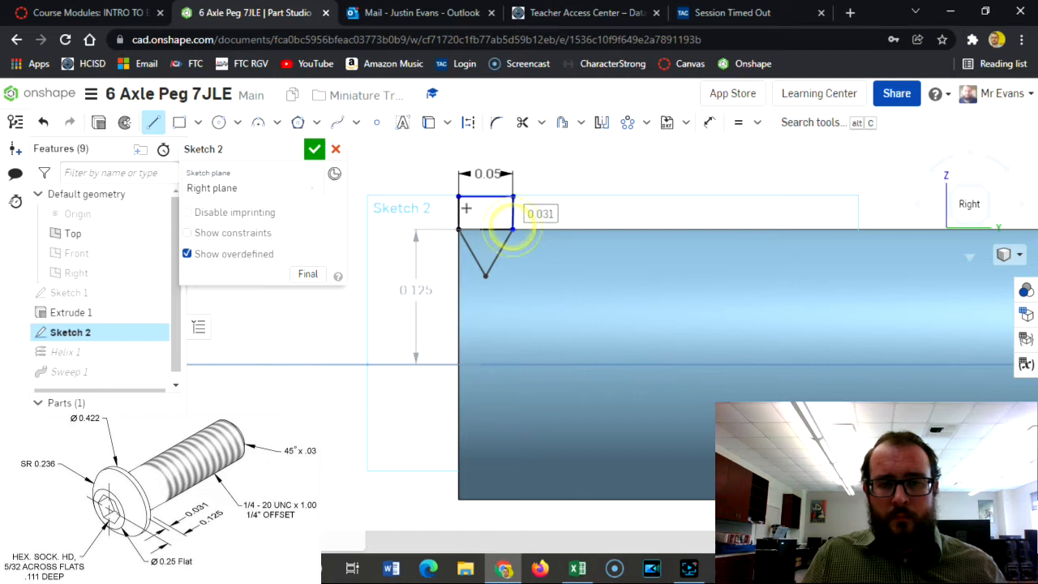
key(Escape)
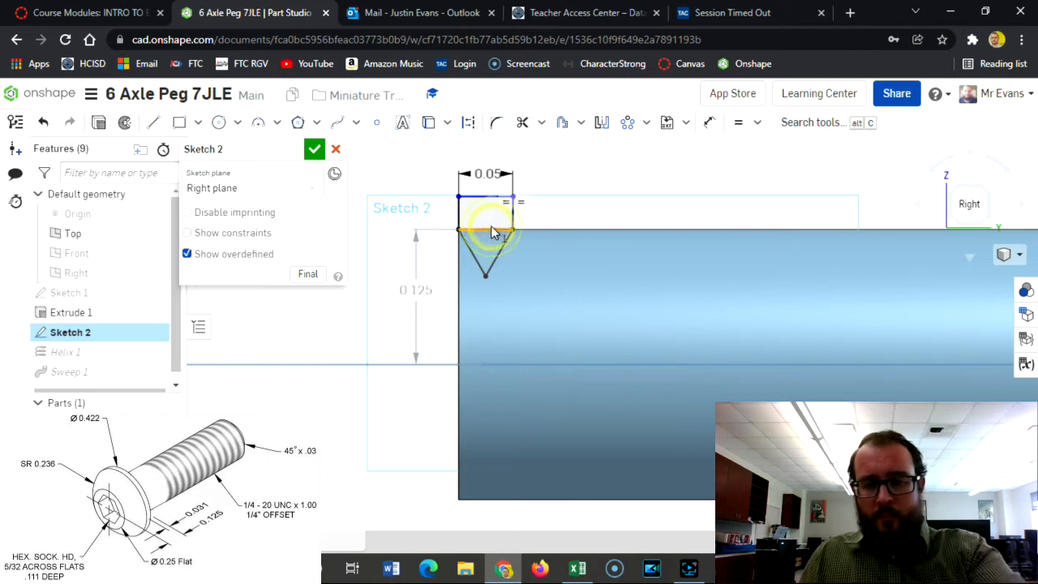
click(307, 274)
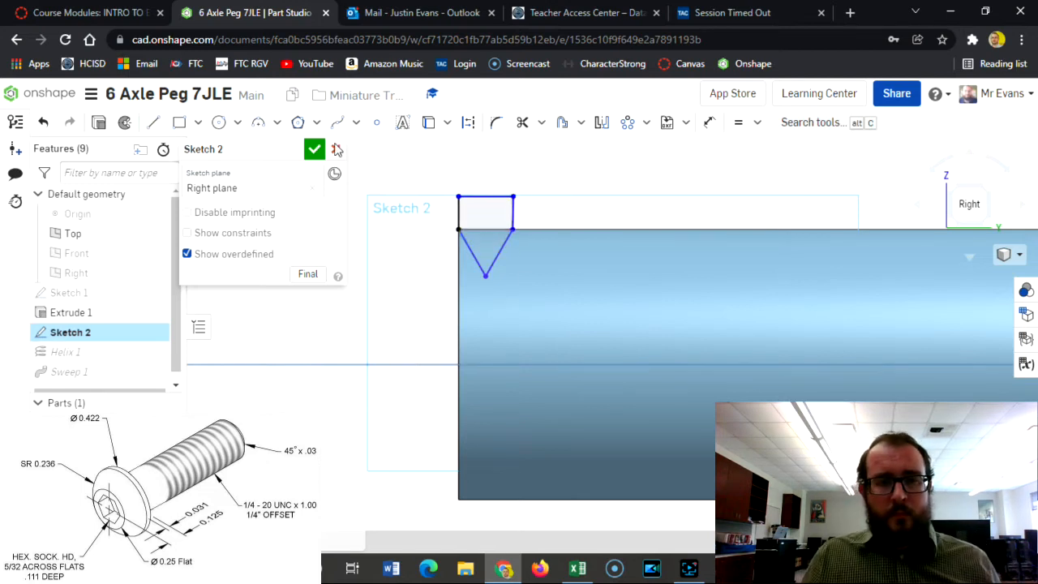
click(314, 149)
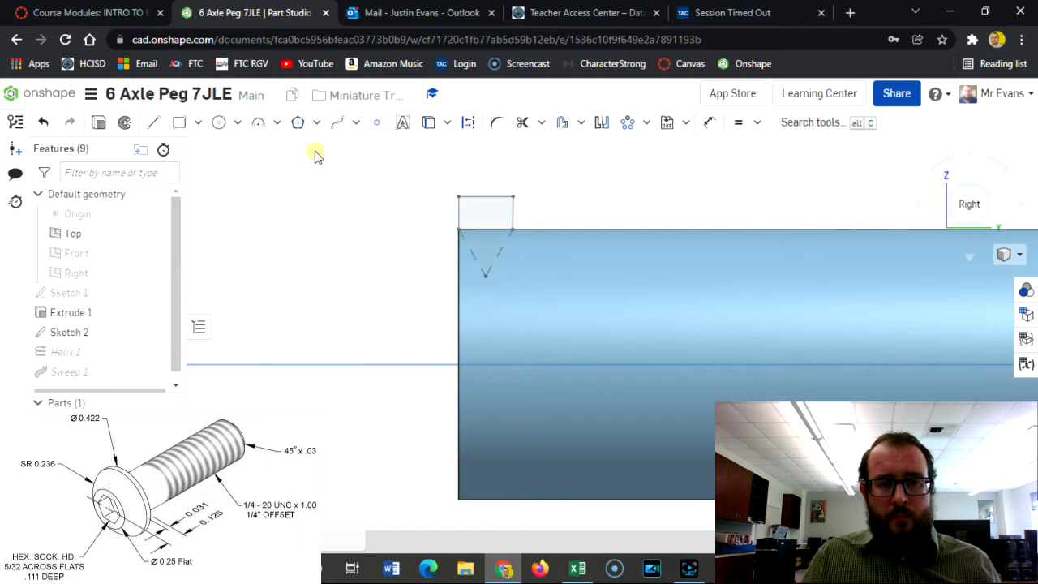
Step: Delete the second failed sweep, keeping the helix and the extended thread profile
click(103, 378)
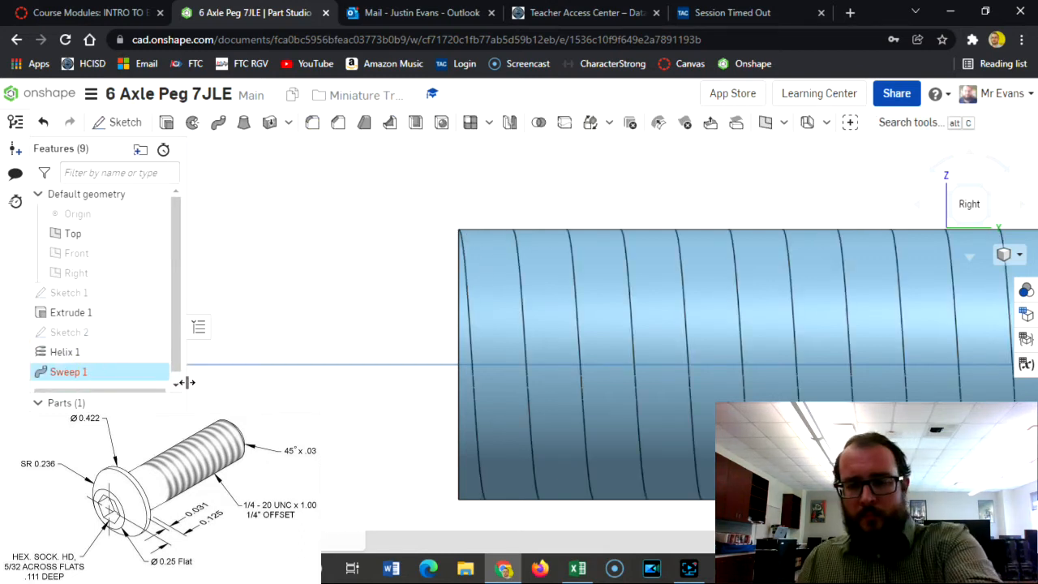
key(Delete)
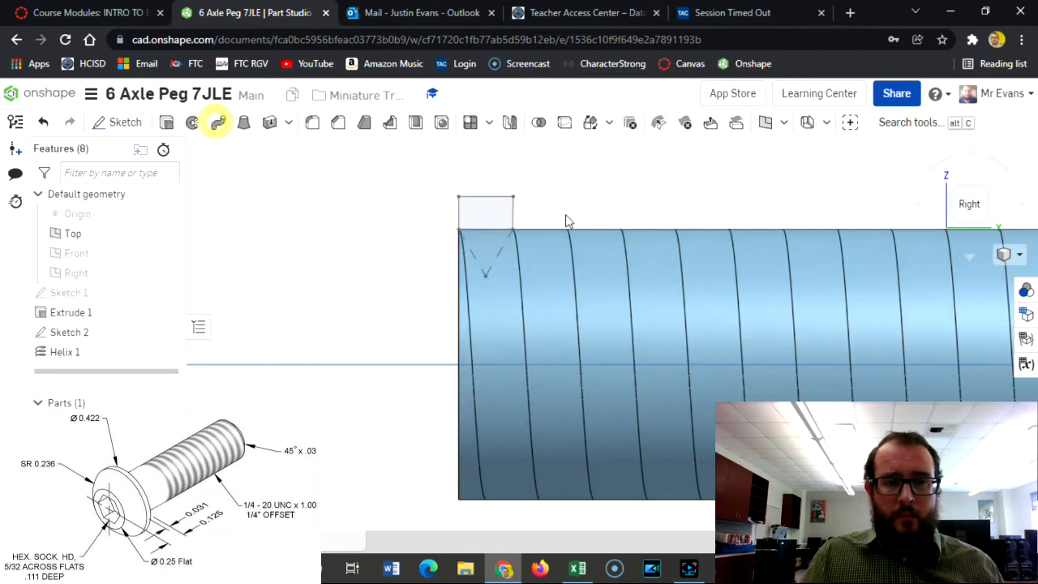
Step: Cut the thread with a Remove sweep of the extended profile sketch region along the helix
click(217, 122)
click(487, 214)
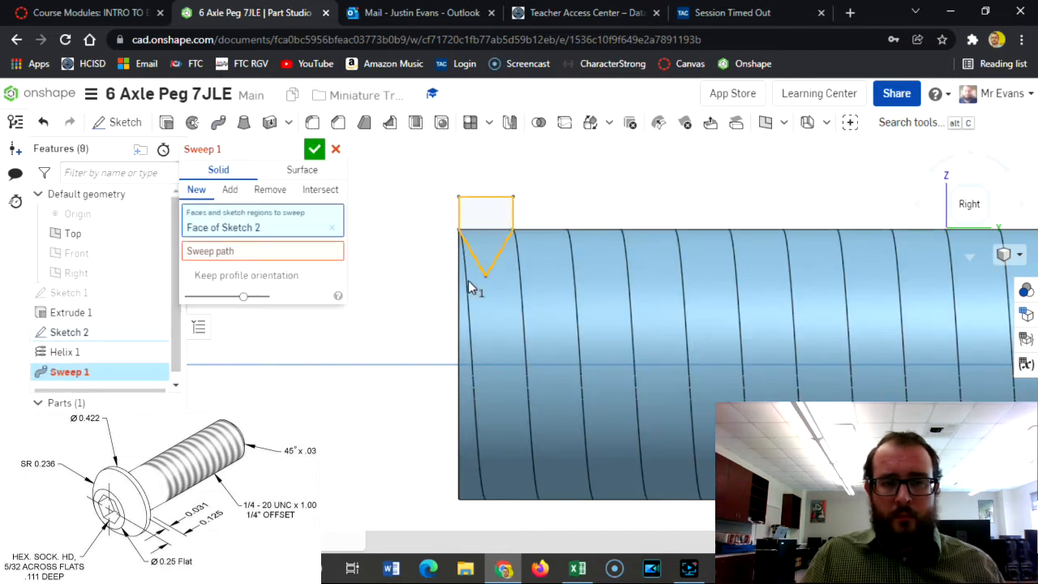
click(243, 252)
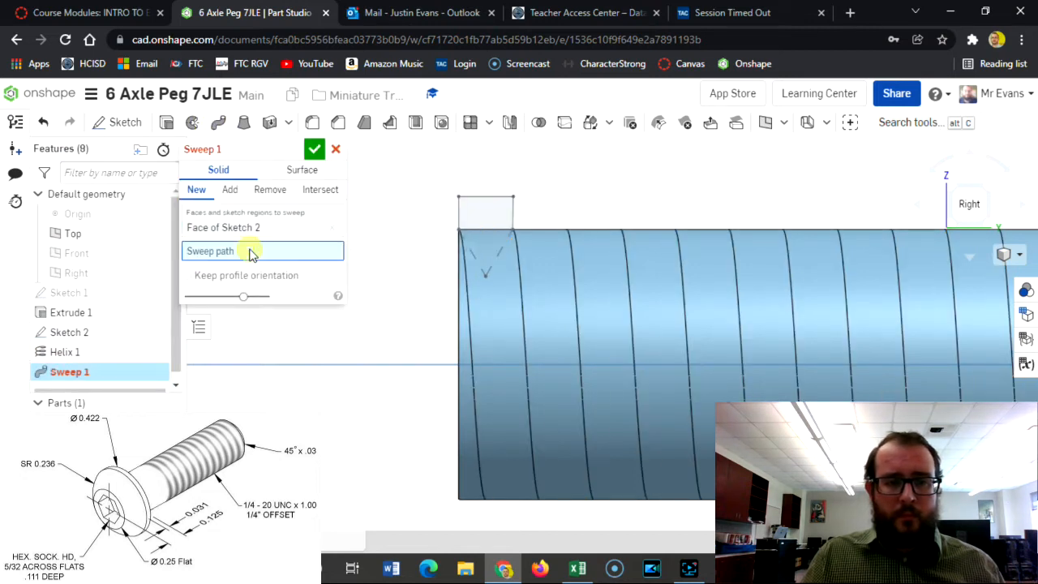
click(473, 345)
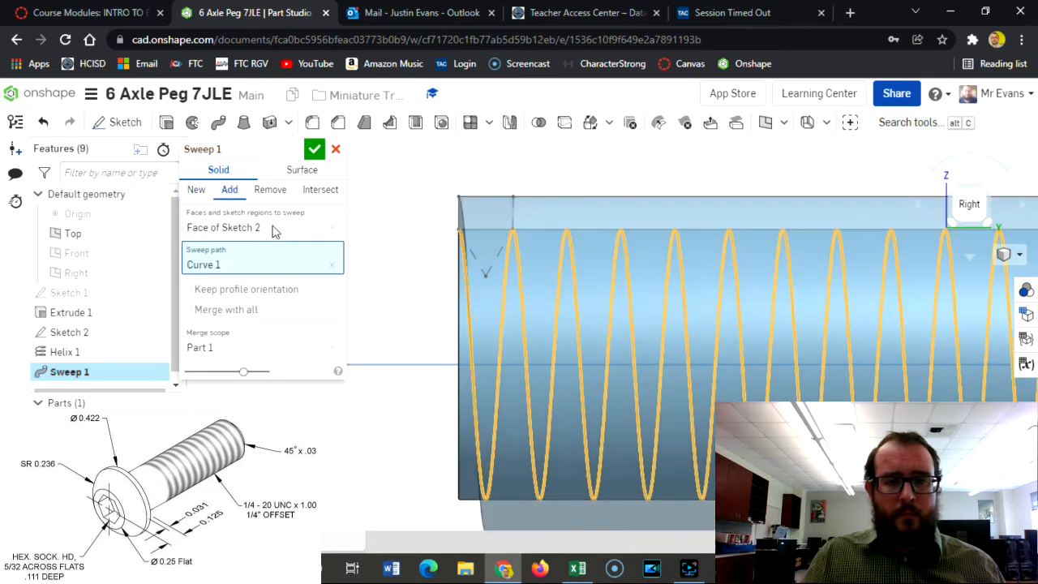
click(276, 193)
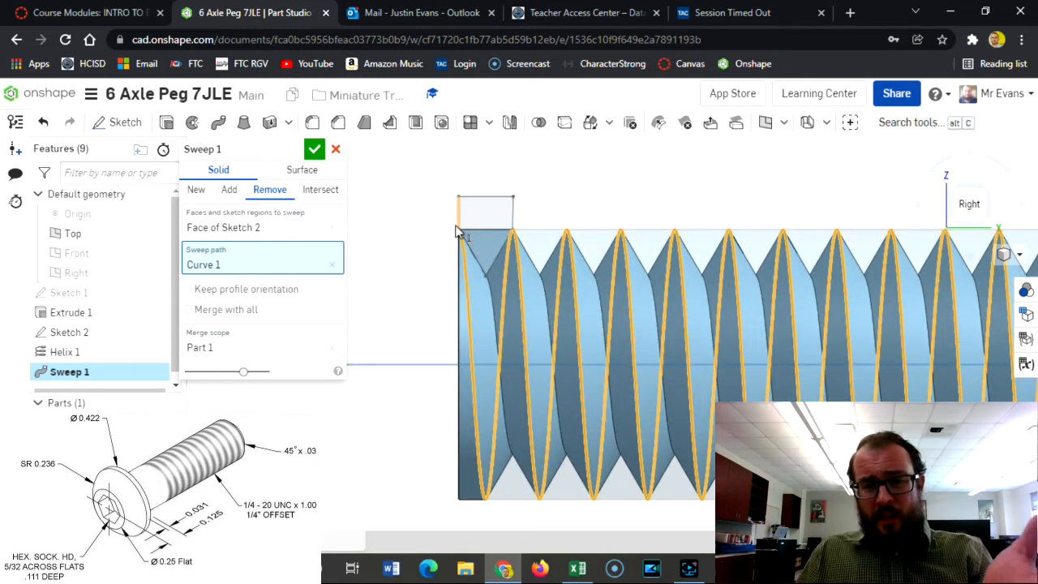
scroll(457, 233, up, 3)
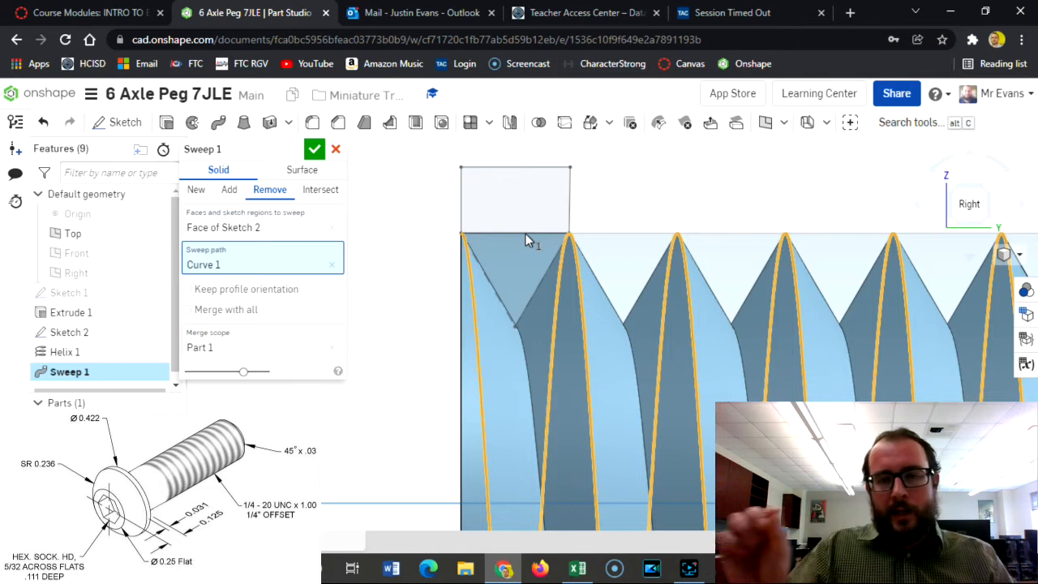
click(314, 148)
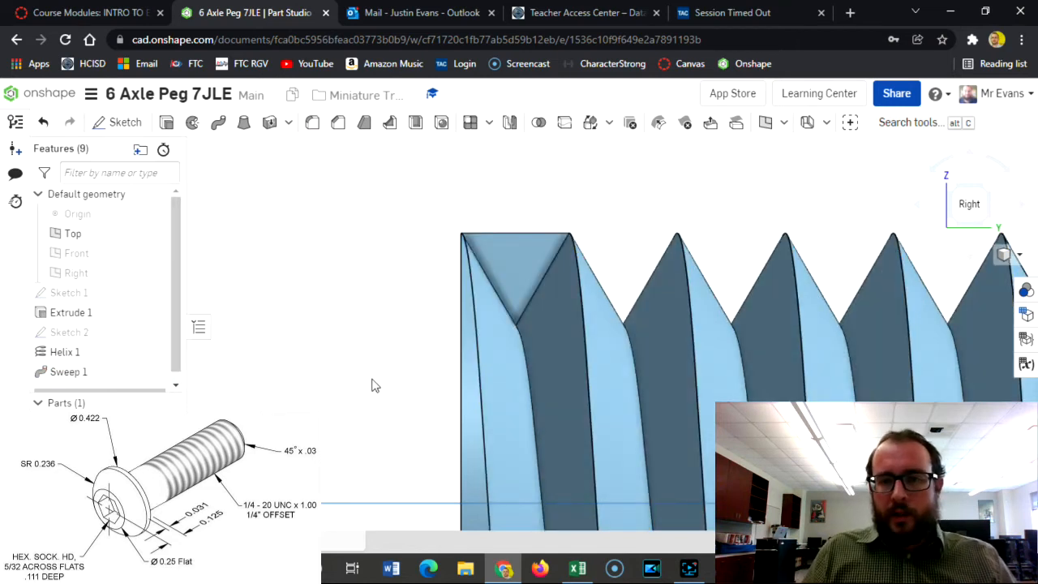
Step: Reopen the thread profile sketch for editing and face the Right plane at the rectangle and triangle
click(957, 182)
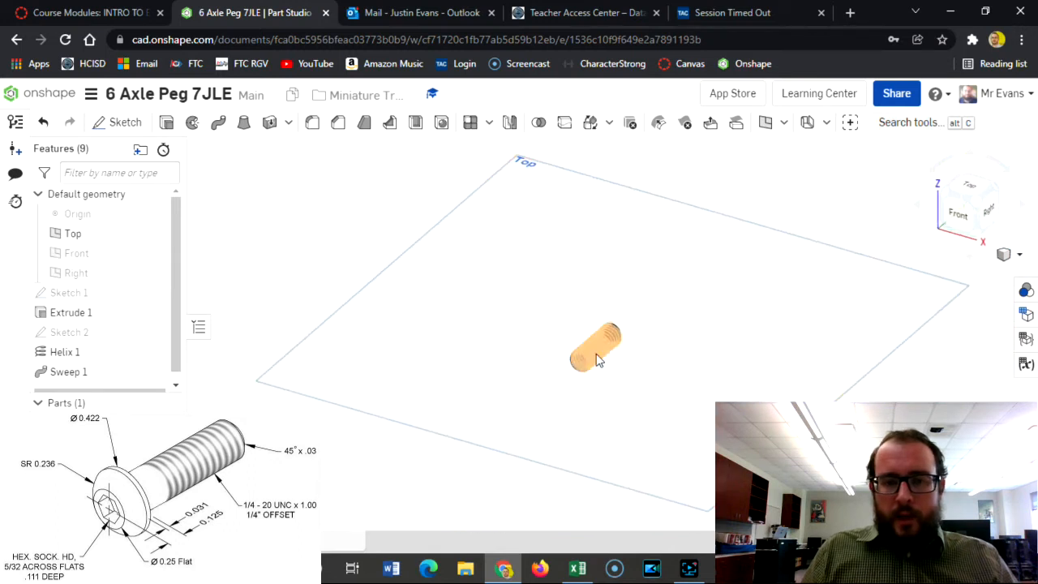
scroll(583, 359, up, 5)
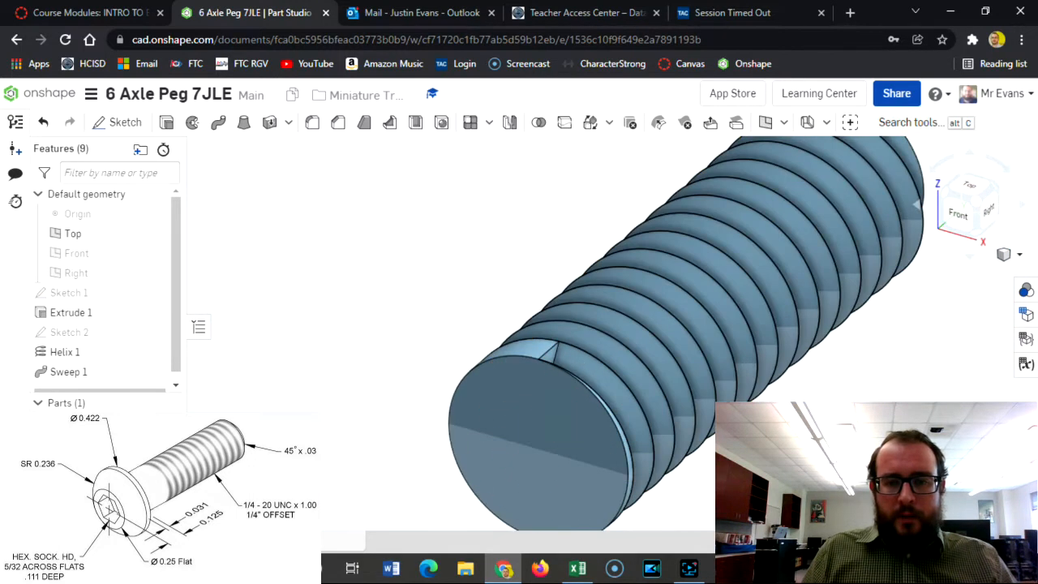
double_click(100, 333)
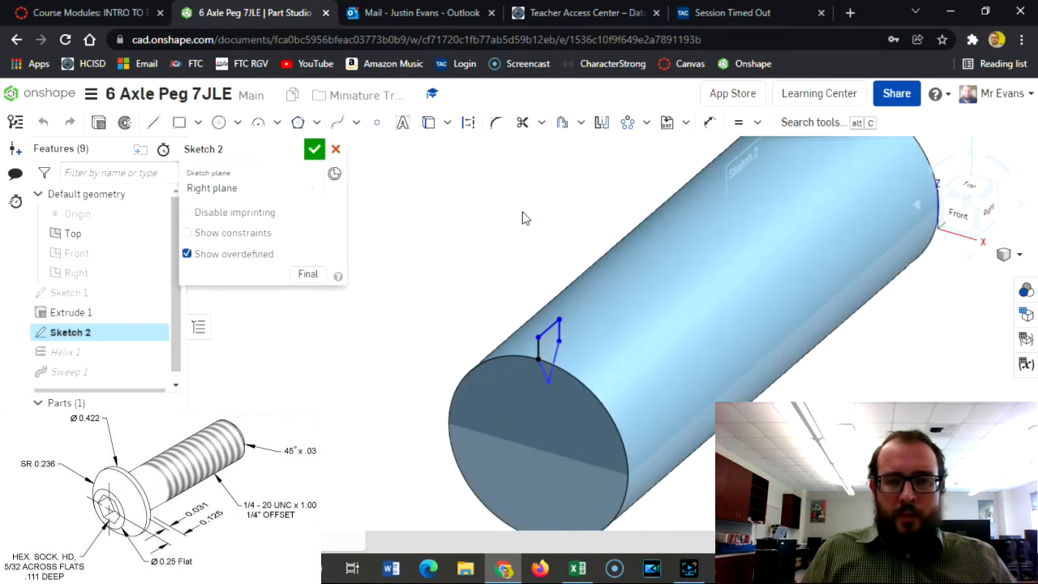
click(990, 214)
scroll(520, 317, up, 3)
scroll(508, 324, up, 5)
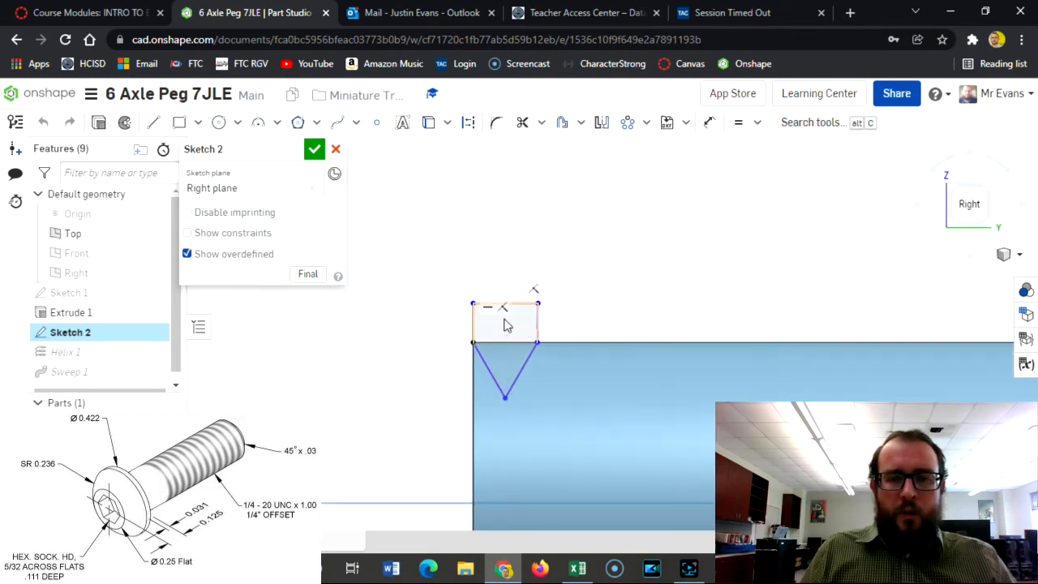
click(709, 123)
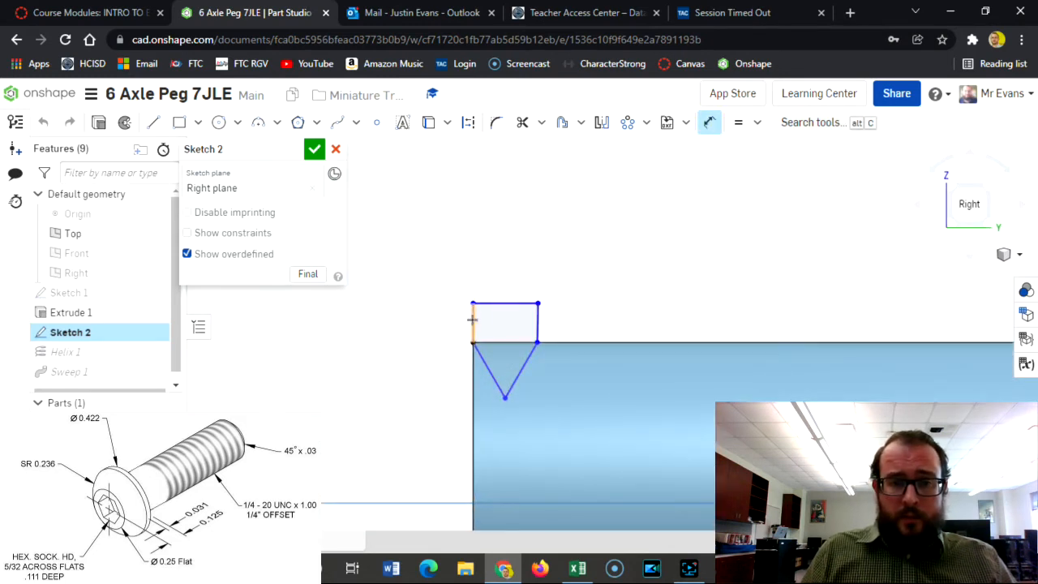
click(472, 320)
click(537, 320)
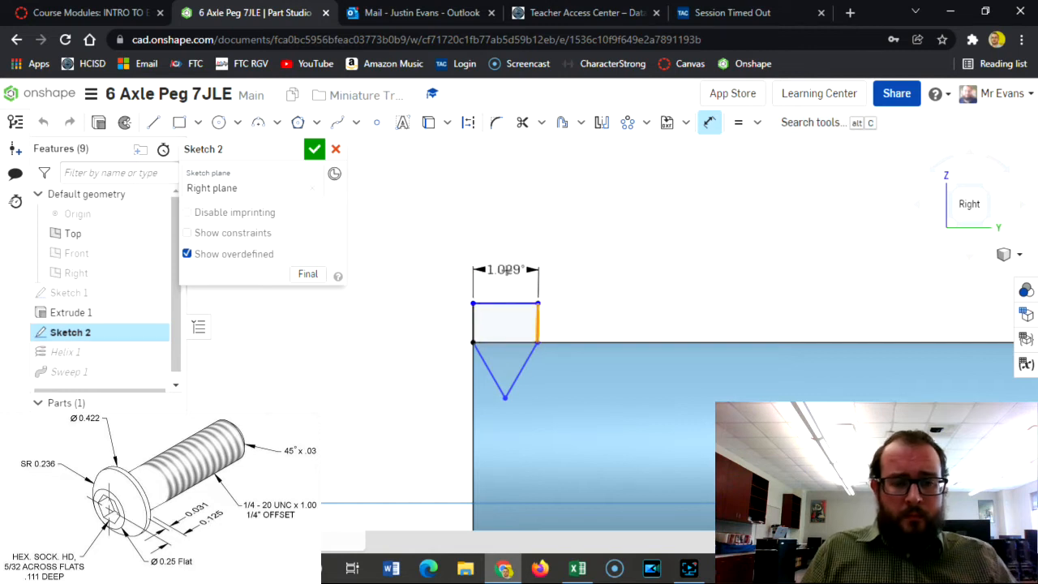
key(Escape)
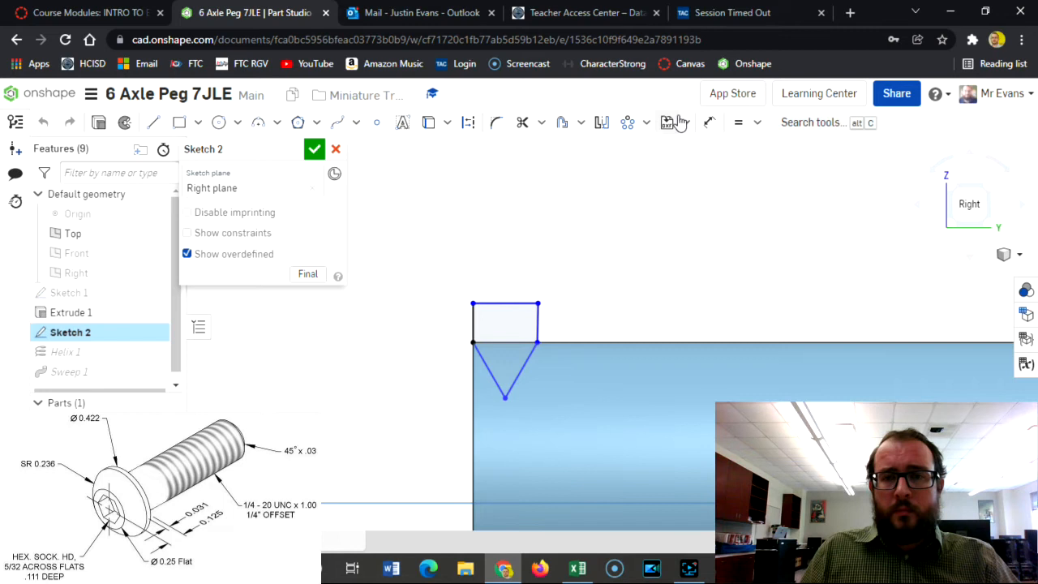
Step: Apply a Vertical constraint to the slightly slanted side of the thread profile's rectangle, on the side away from the cylinder's end
click(757, 122)
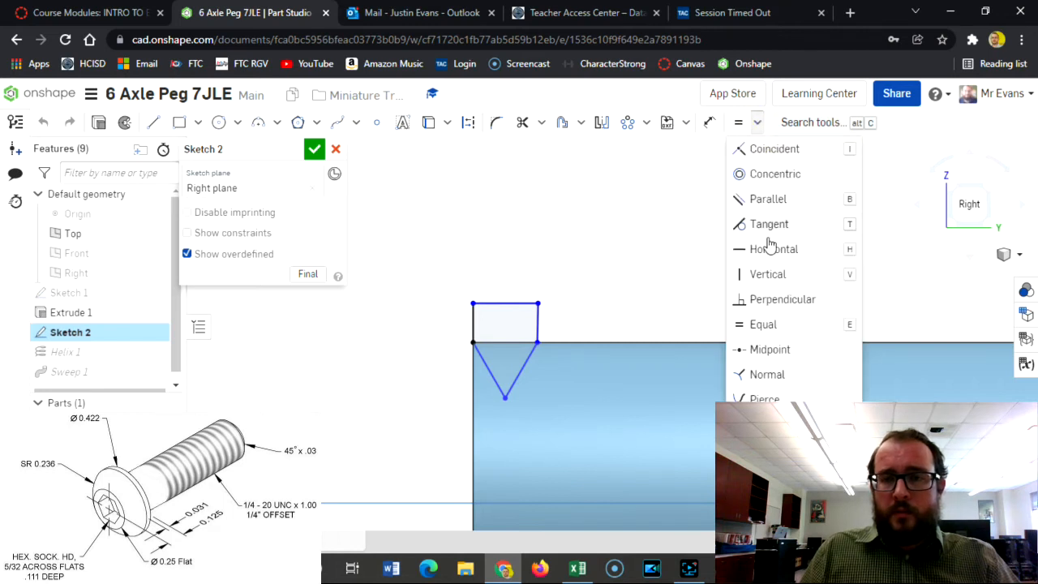
click(767, 276)
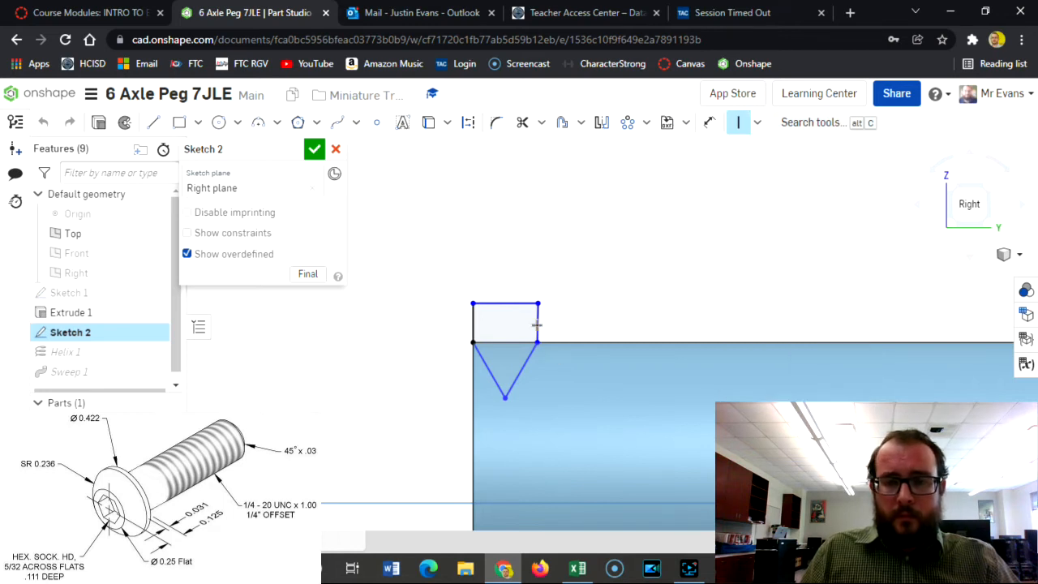
click(536, 325)
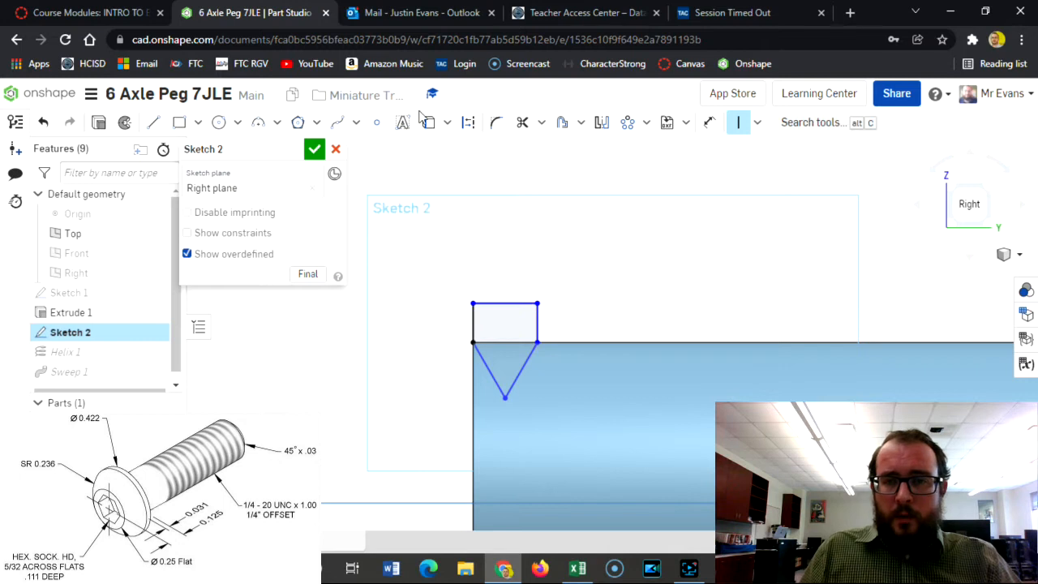
Step: Dimension the thread profile's width between the rectangle's two vertical sides as 0.045 in and finish the sketch
click(710, 123)
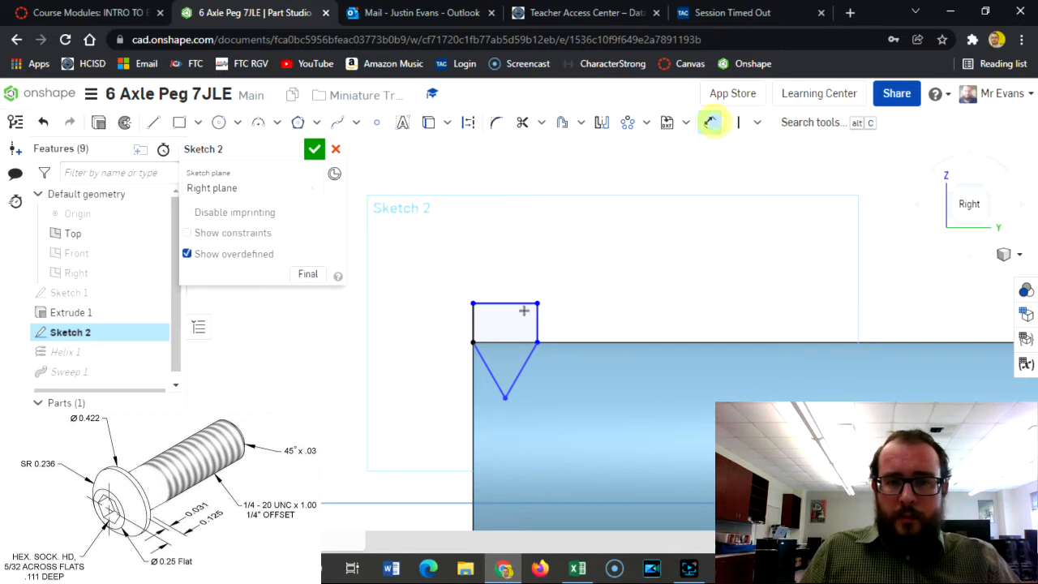
click(473, 321)
click(536, 322)
click(502, 277)
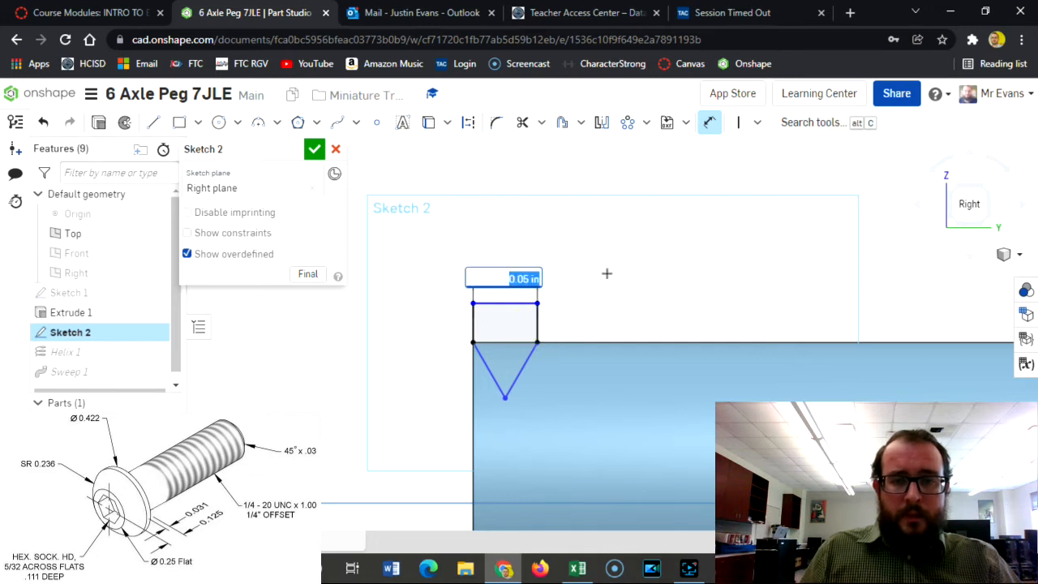
click(523, 279)
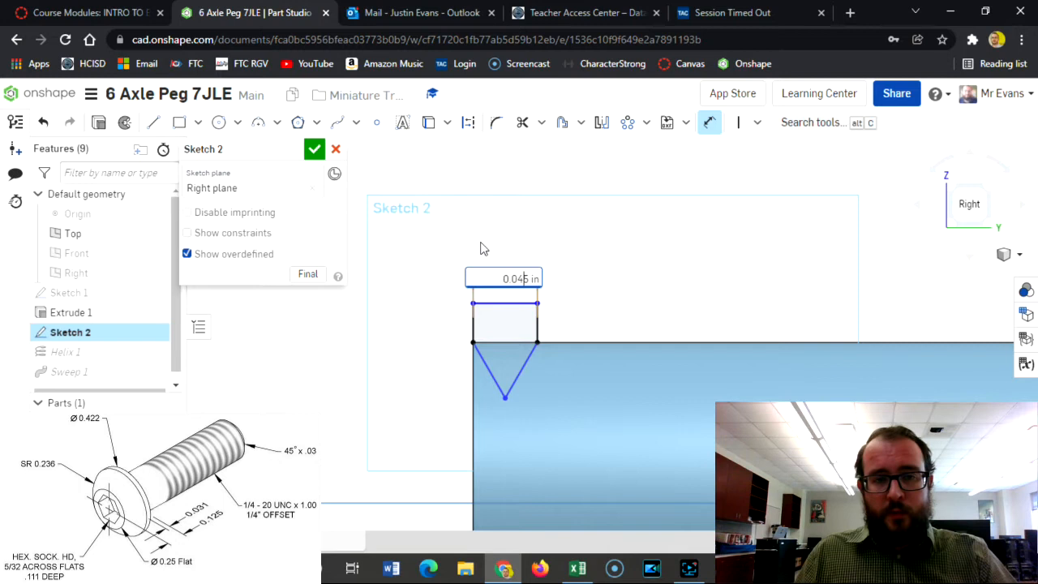
text(4)
click(314, 152)
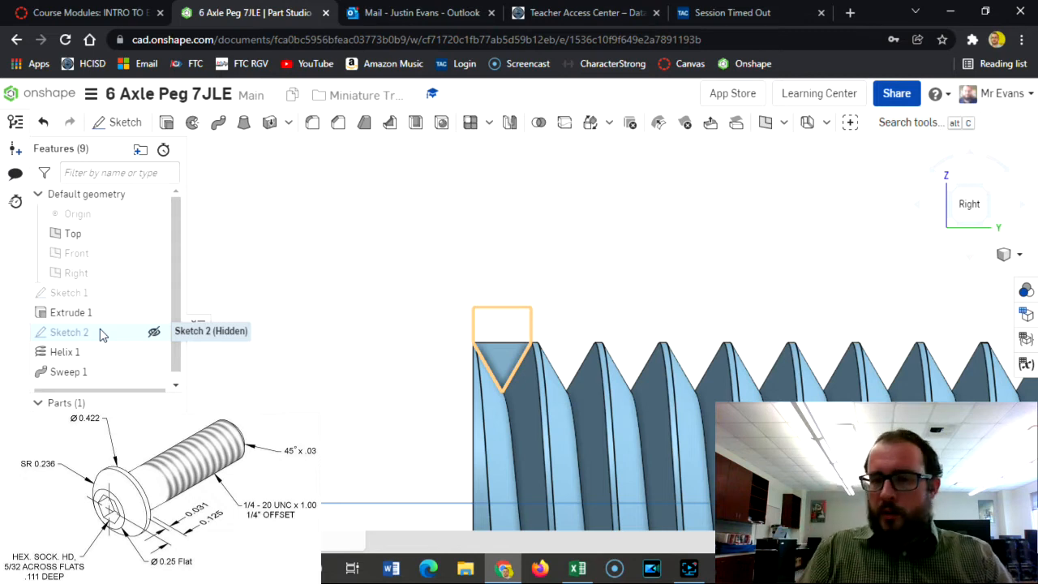
Step: Sketch a 0.25 in diameter circle centred on the cylinder's front end face, where the thread starts
click(953, 191)
scroll(586, 370, up, 5)
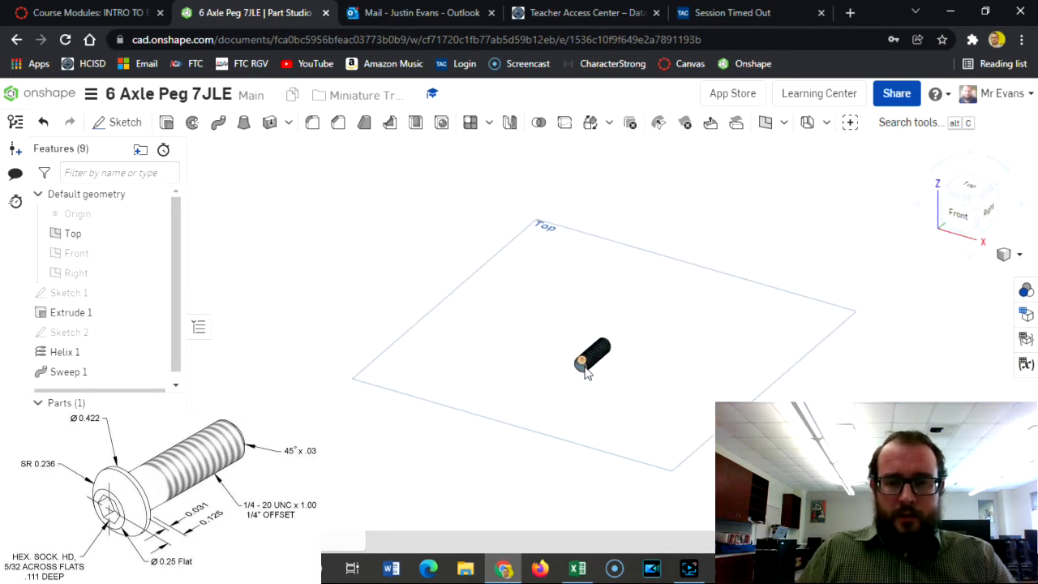
click(120, 122)
click(565, 351)
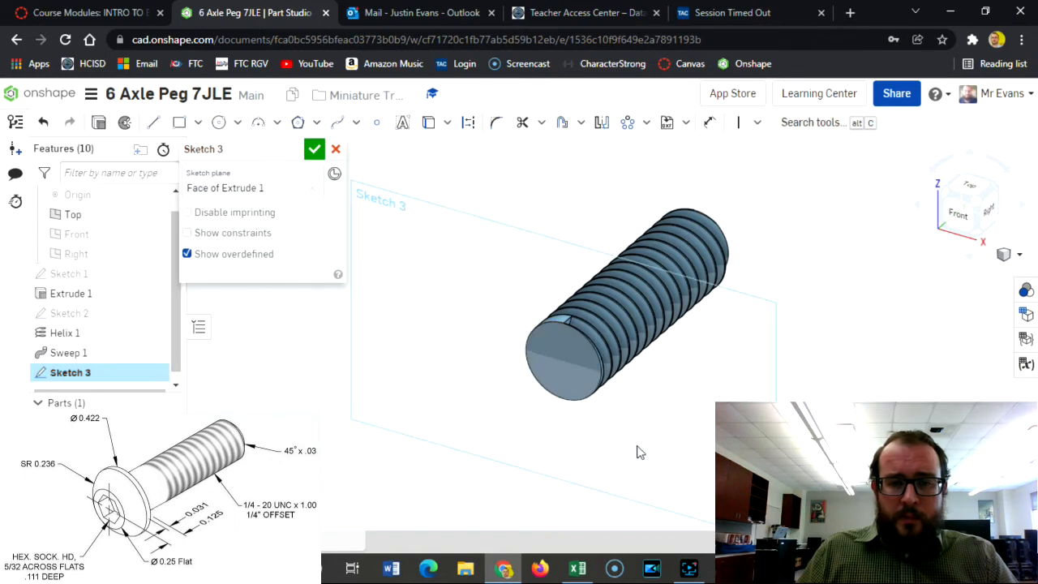
click(219, 122)
click(565, 363)
click(574, 376)
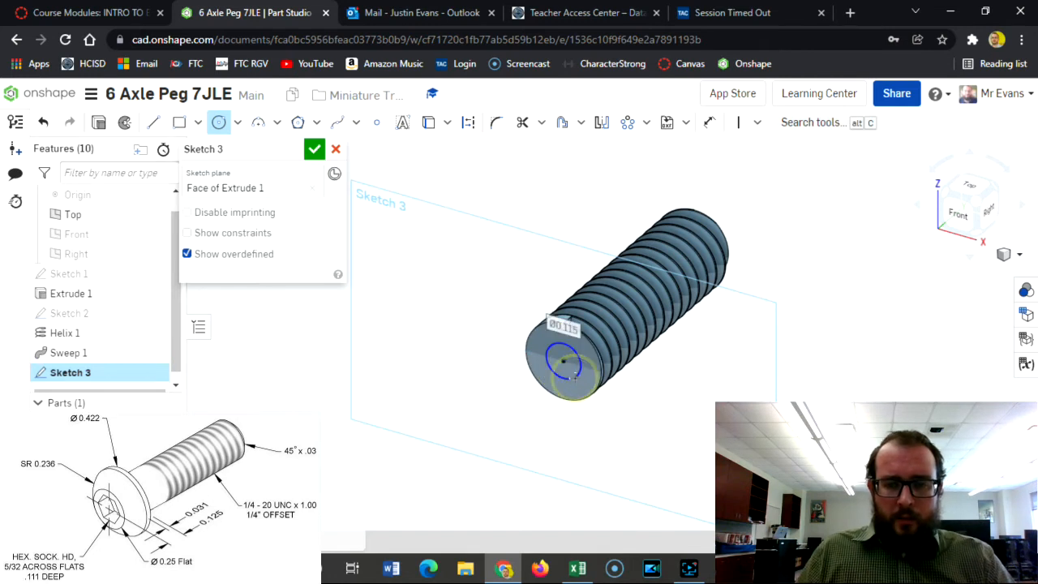
text(.25)
key(Return)
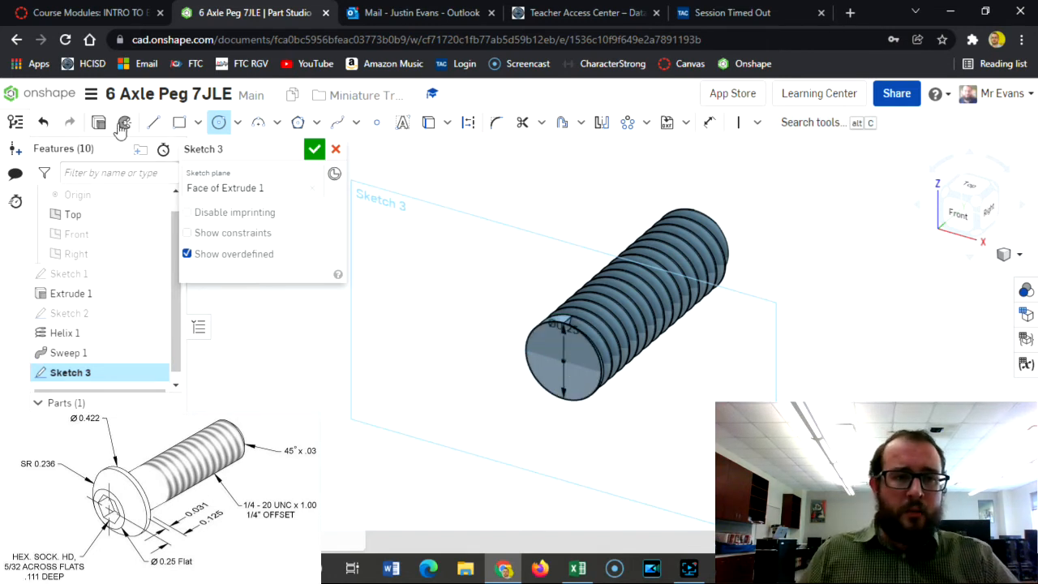
Step: Extrude the end-face circle 0.25 in outward, adding it to the threaded part as an unthreaded shank
click(99, 123)
click(563, 354)
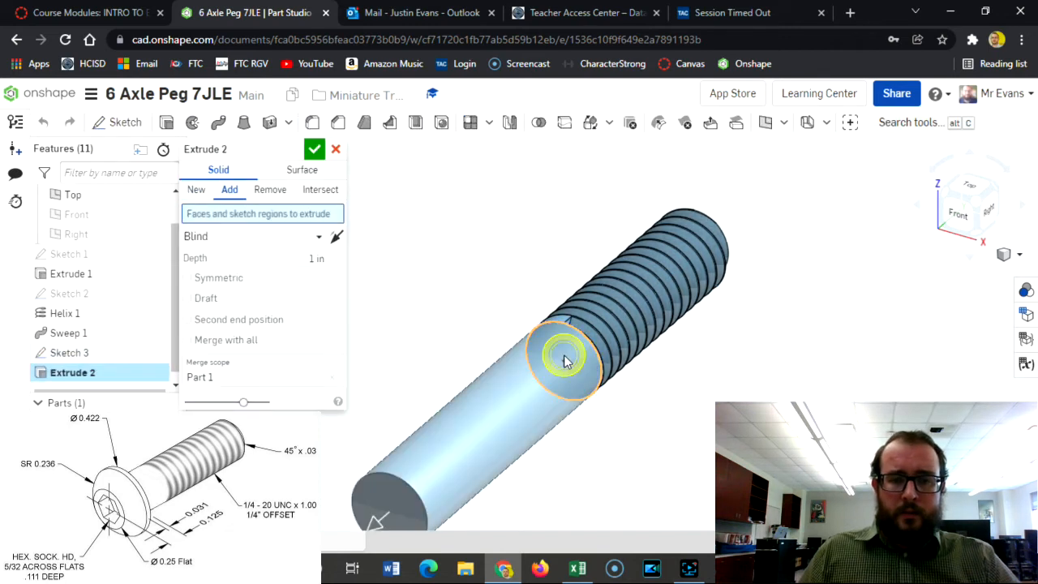
click(573, 353)
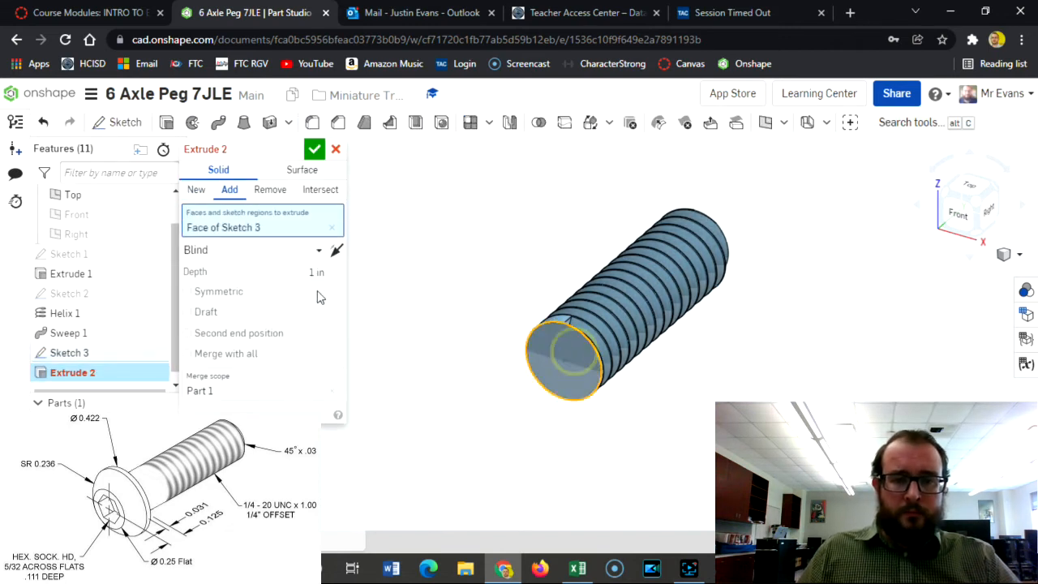
click(308, 272)
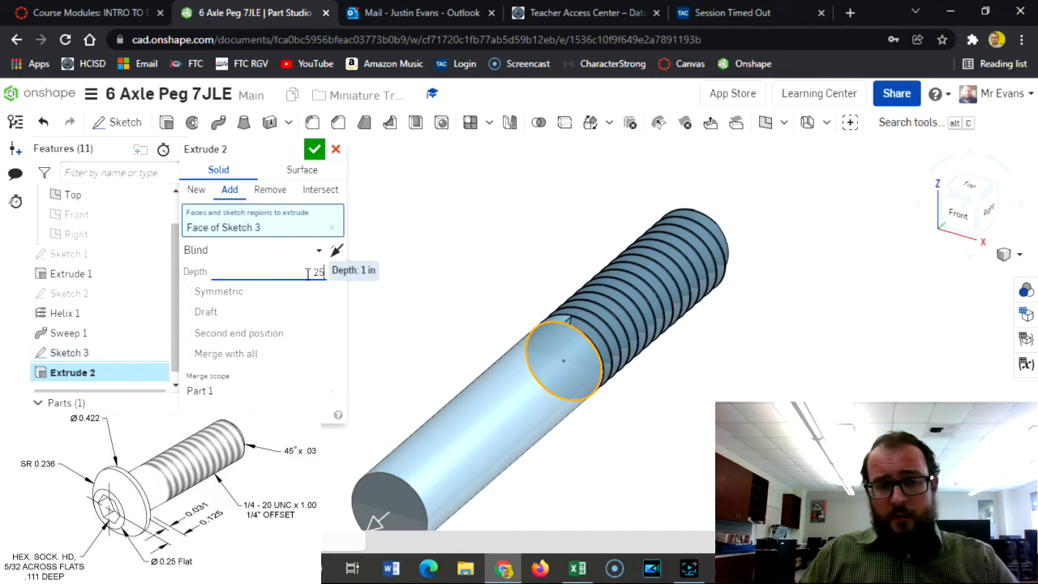
click(424, 277)
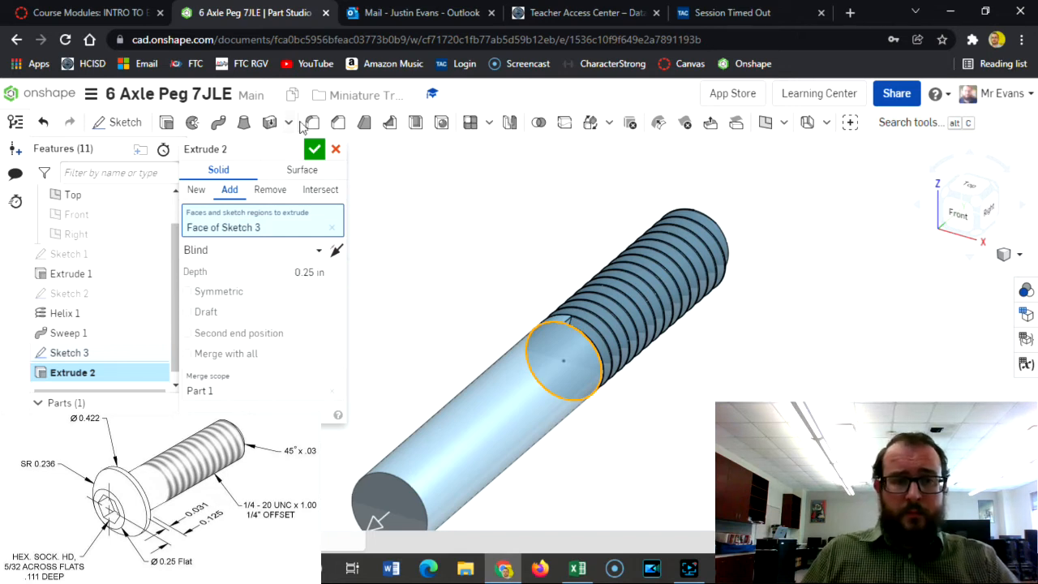
click(311, 146)
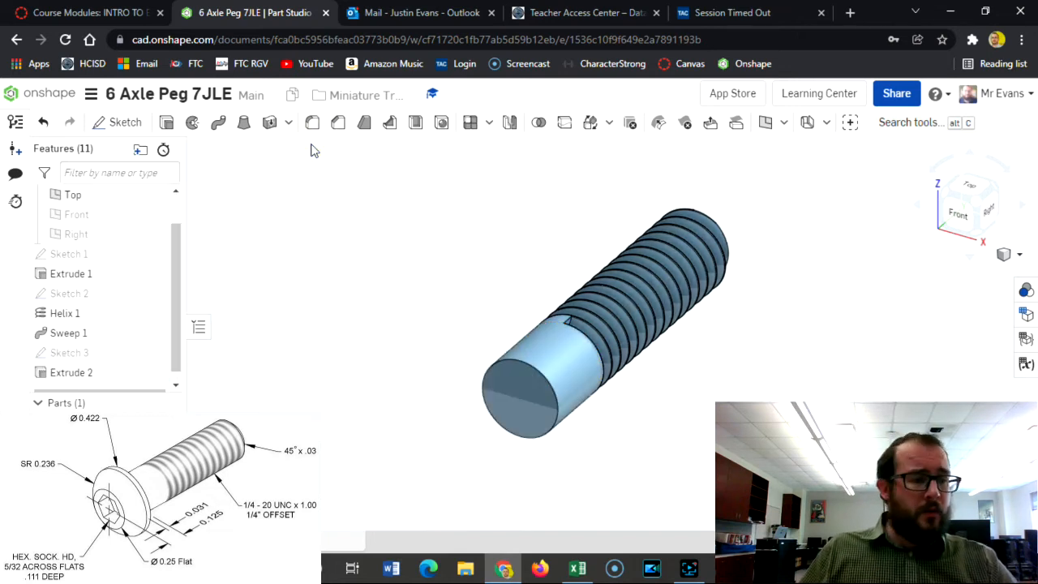
Step: Start a sketch on the Top plane and project the free end edge of the unthreaded shank into it with Use
click(989, 212)
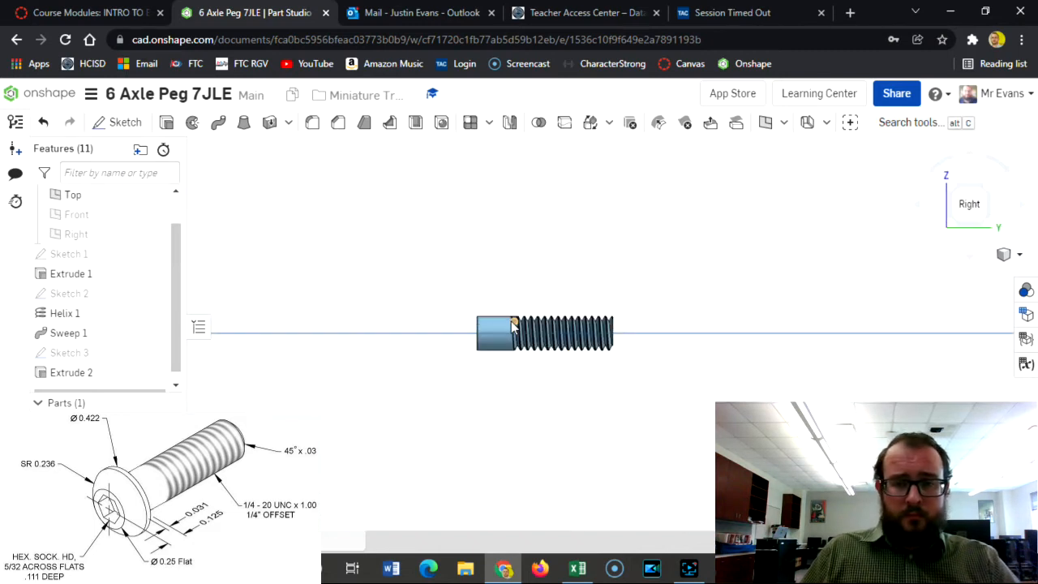
scroll(489, 335, up, 5)
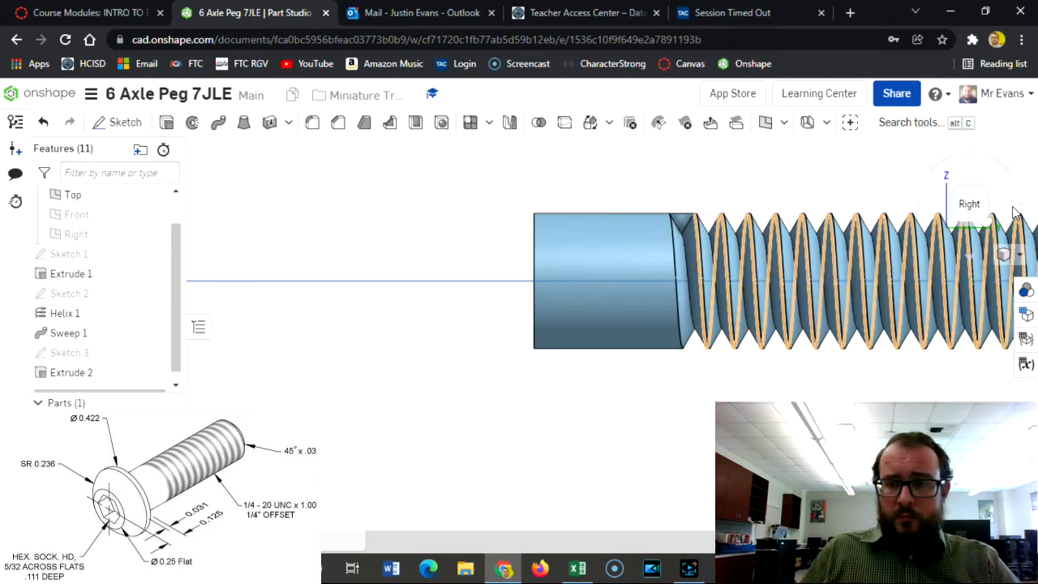
click(950, 188)
scroll(565, 366, up, 8)
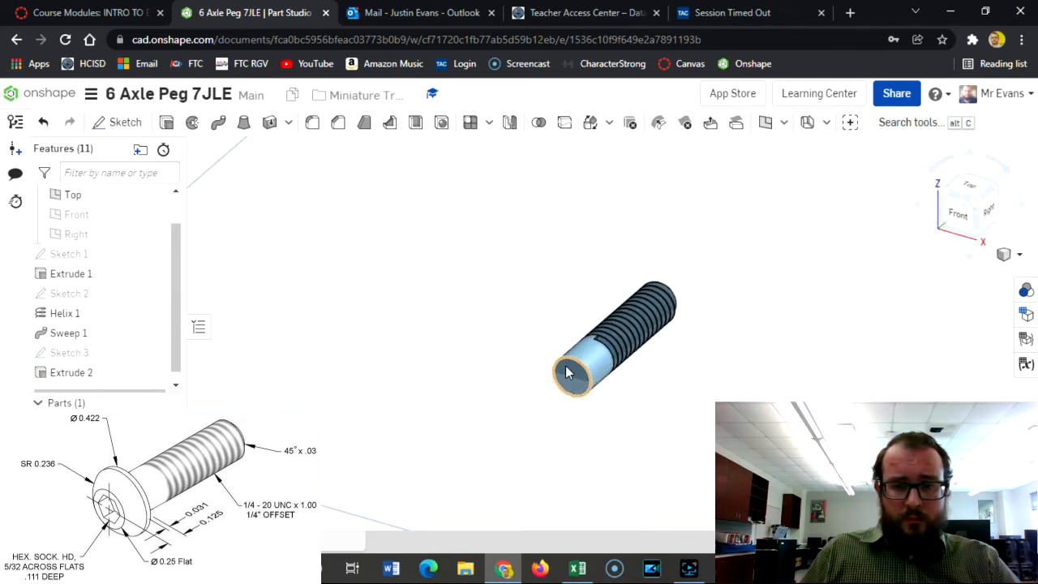
click(117, 122)
scroll(509, 430, down, 8)
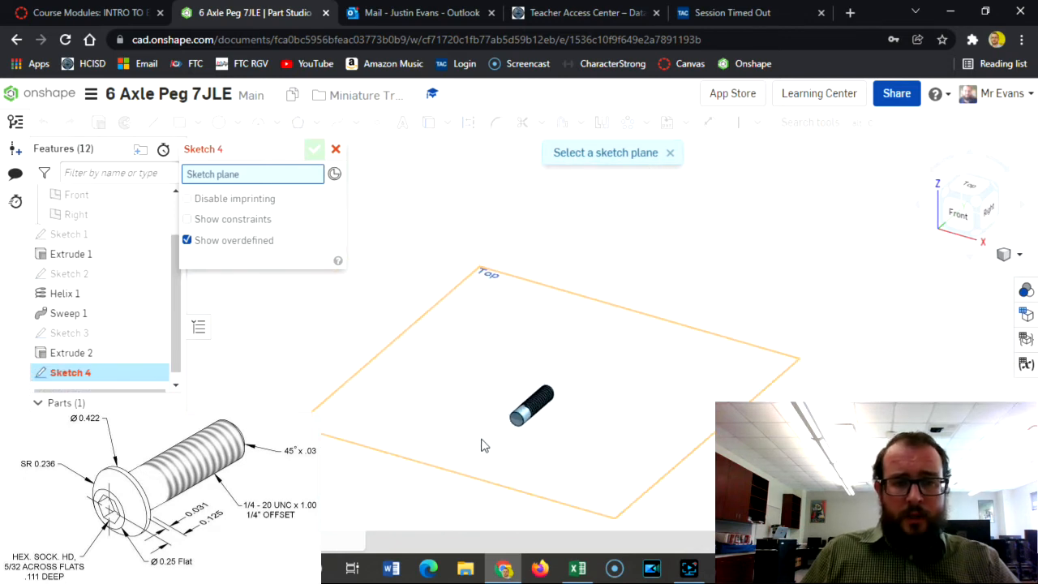
click(481, 445)
click(967, 187)
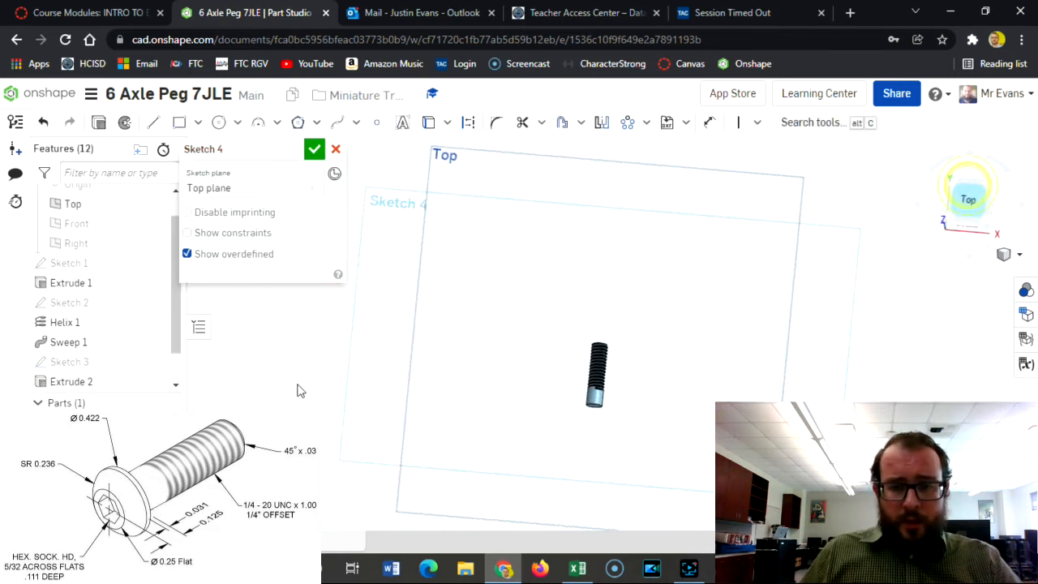
scroll(620, 417, up, 8)
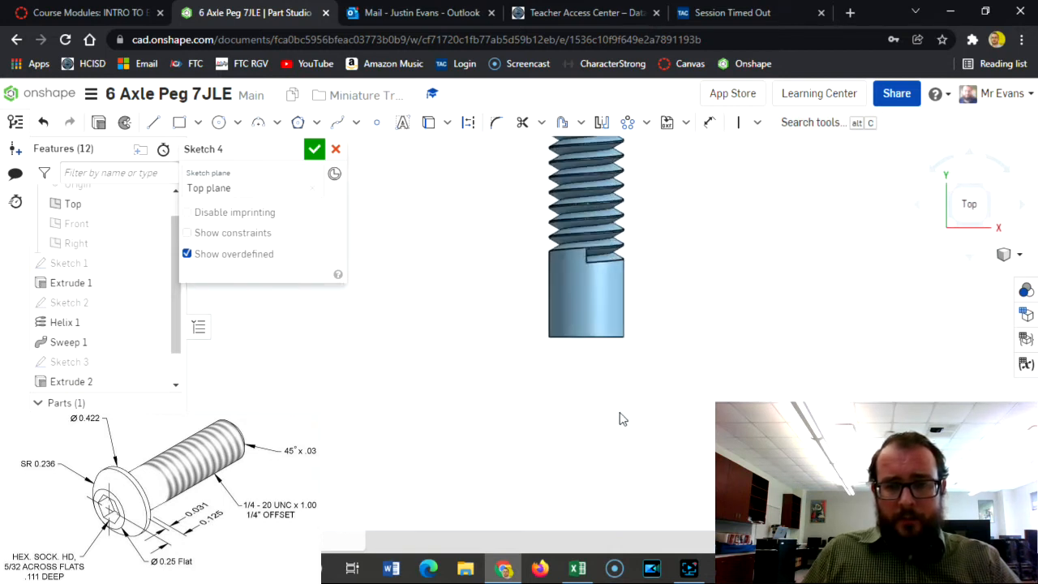
scroll(620, 418, up, 1)
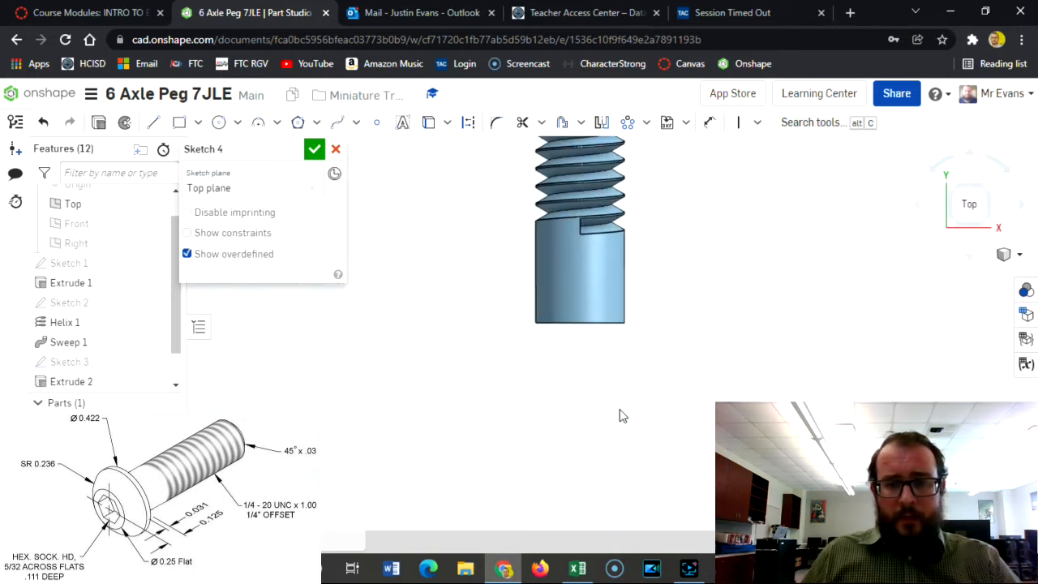
right_click(613, 325)
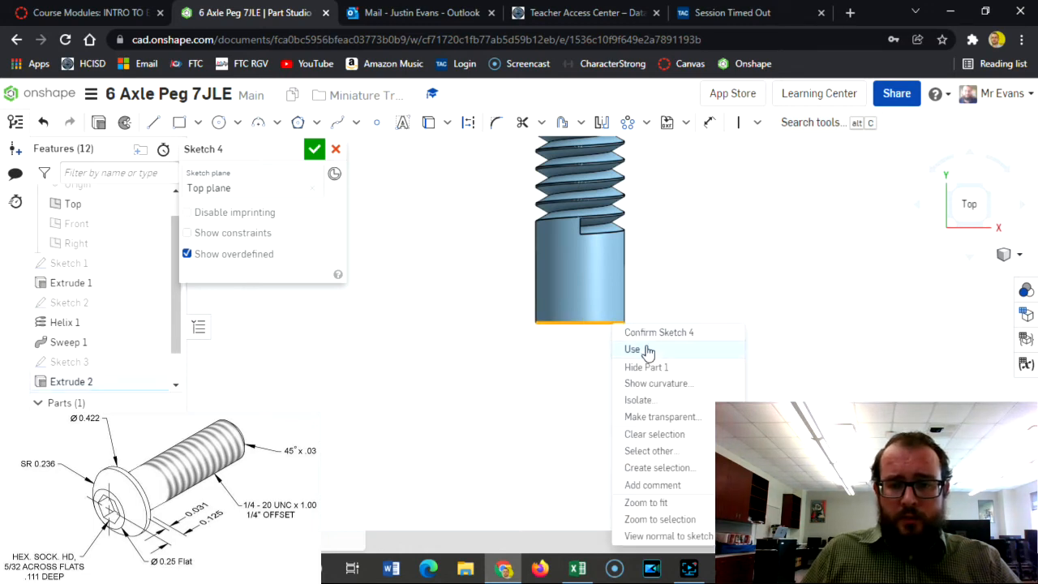
click(648, 350)
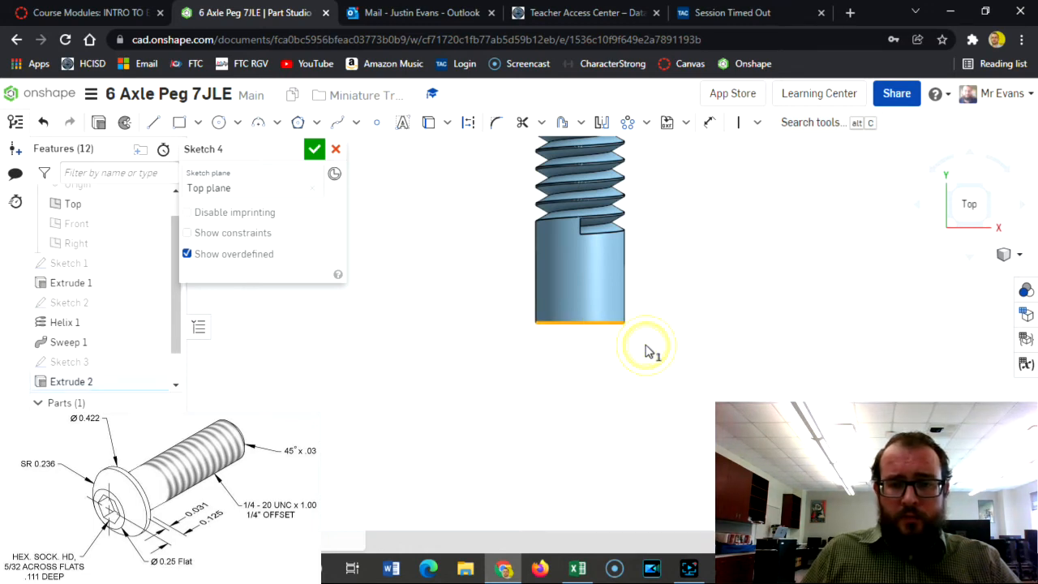
Step: Sketch a vertical line about 0.167 in down from the end edge's midpoint, continued by a horizontal line about 0.056 in outward
click(153, 123)
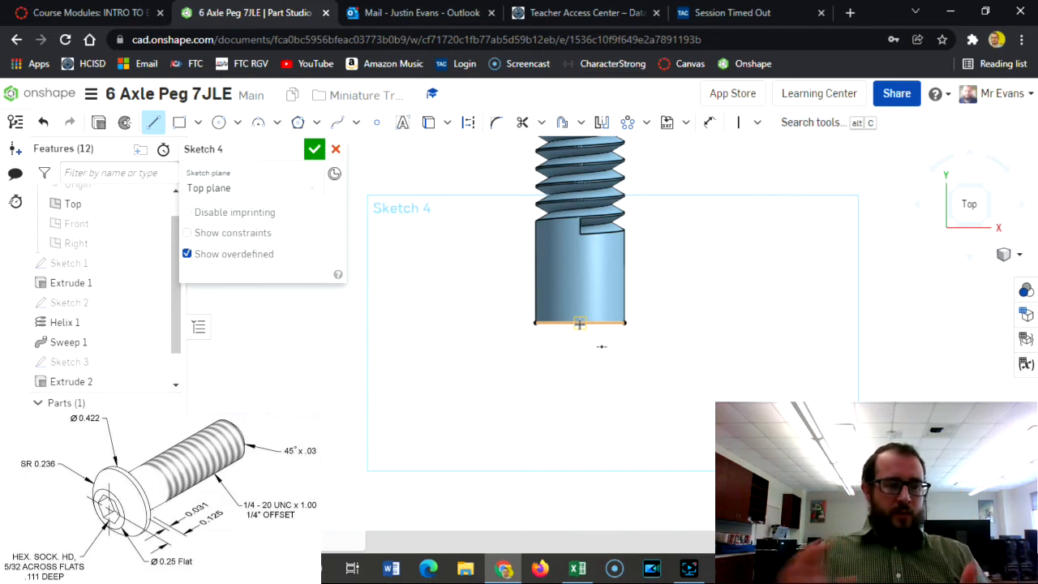
click(581, 326)
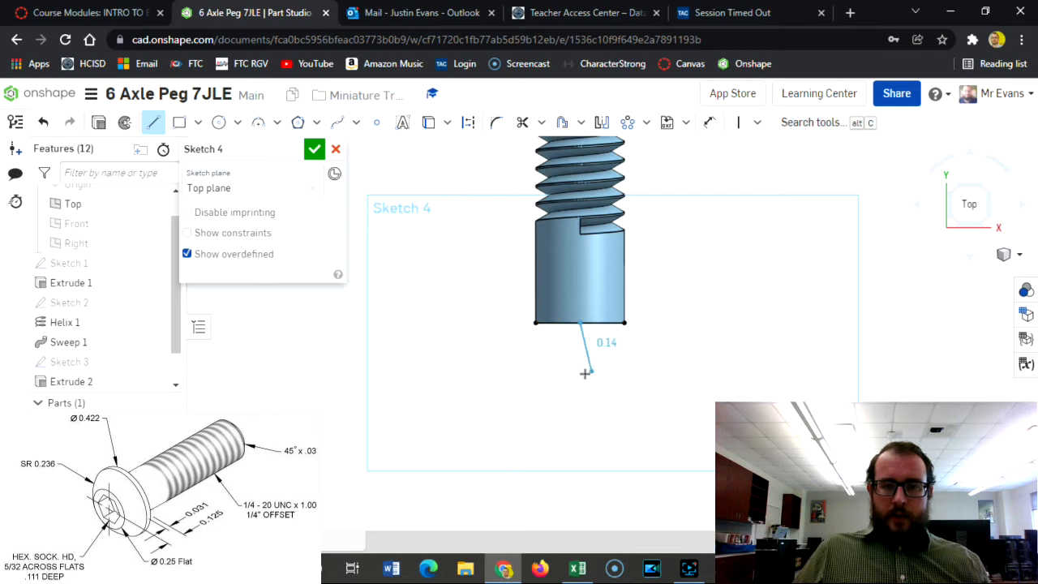
click(580, 382)
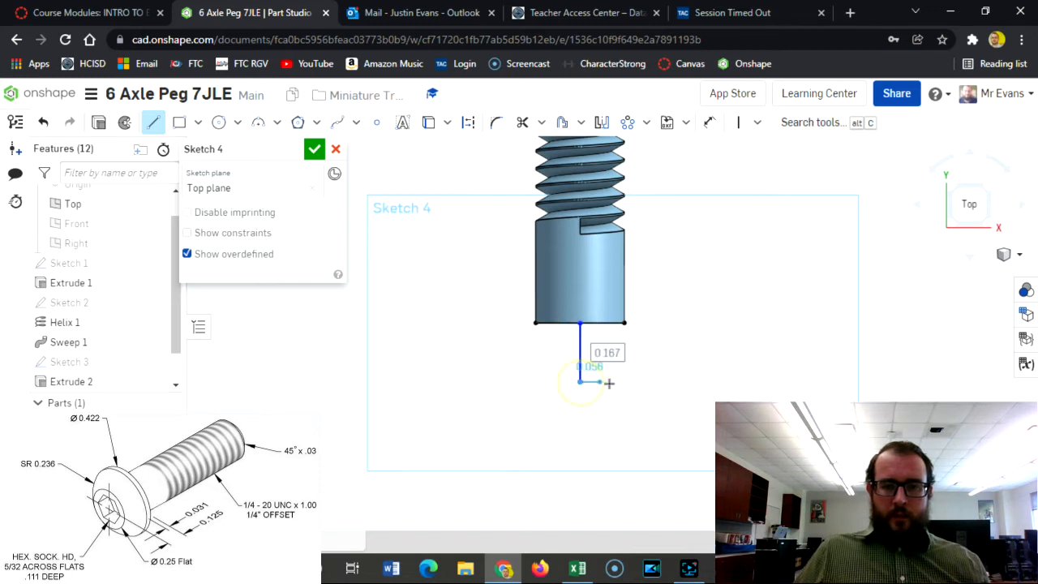
click(600, 382)
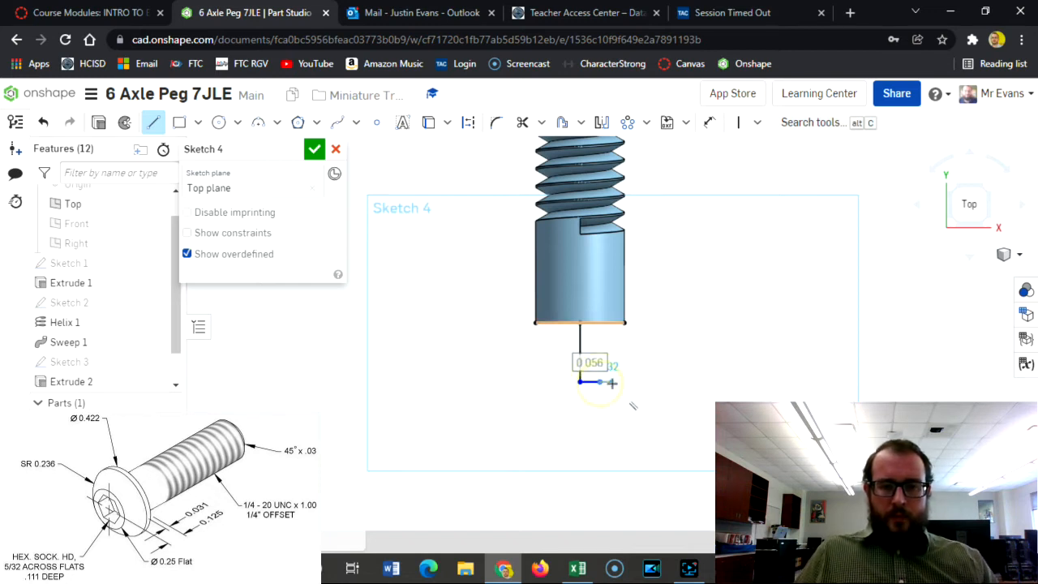
key(Escape)
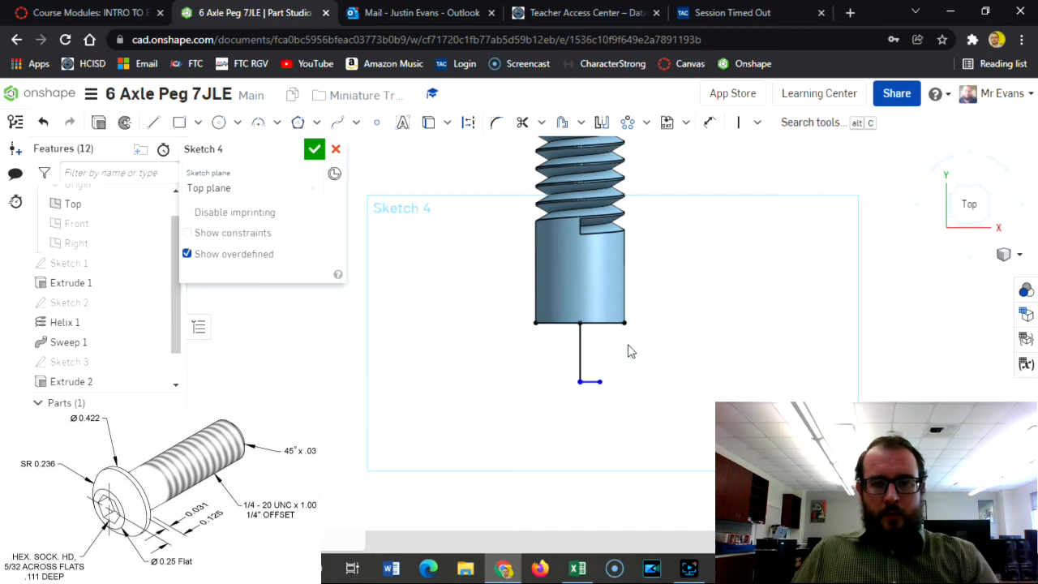
Step: Try closing the profile with a short vertical line at the shank's corner and an arc of about 0.146 in radius, and undo both
click(154, 122)
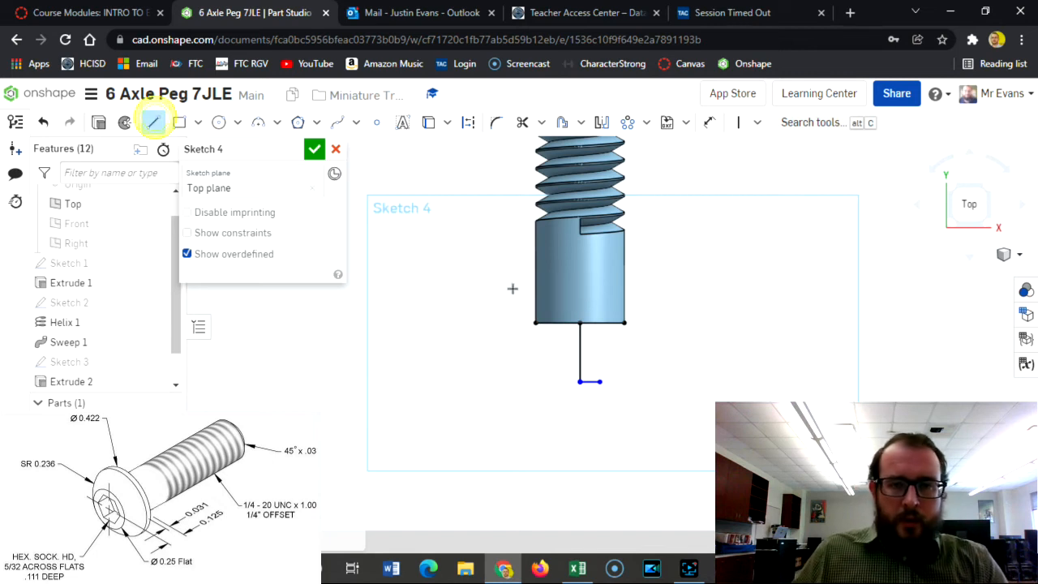
click(624, 337)
key(Escape)
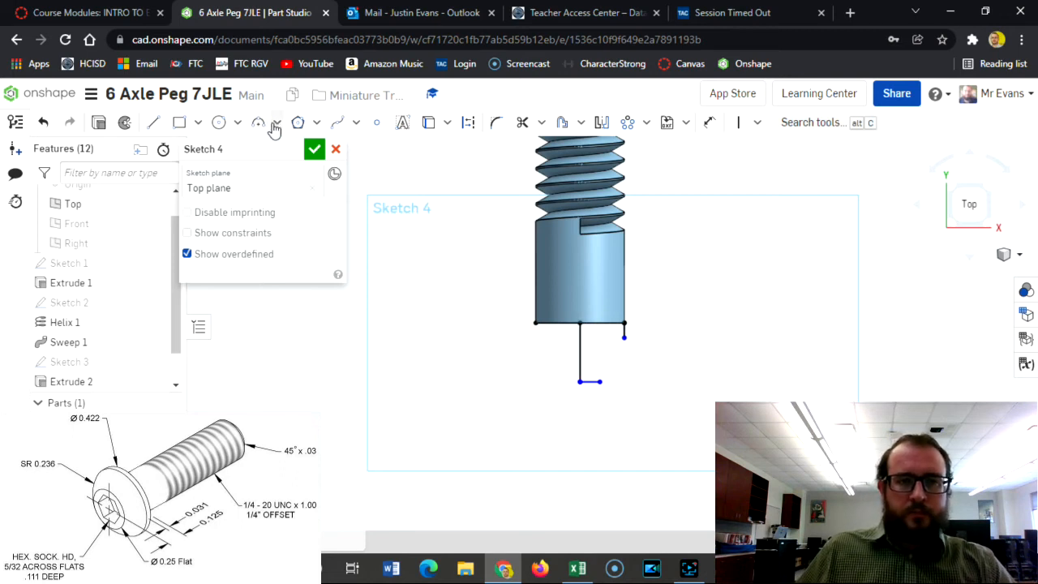
click(259, 124)
click(624, 339)
click(601, 379)
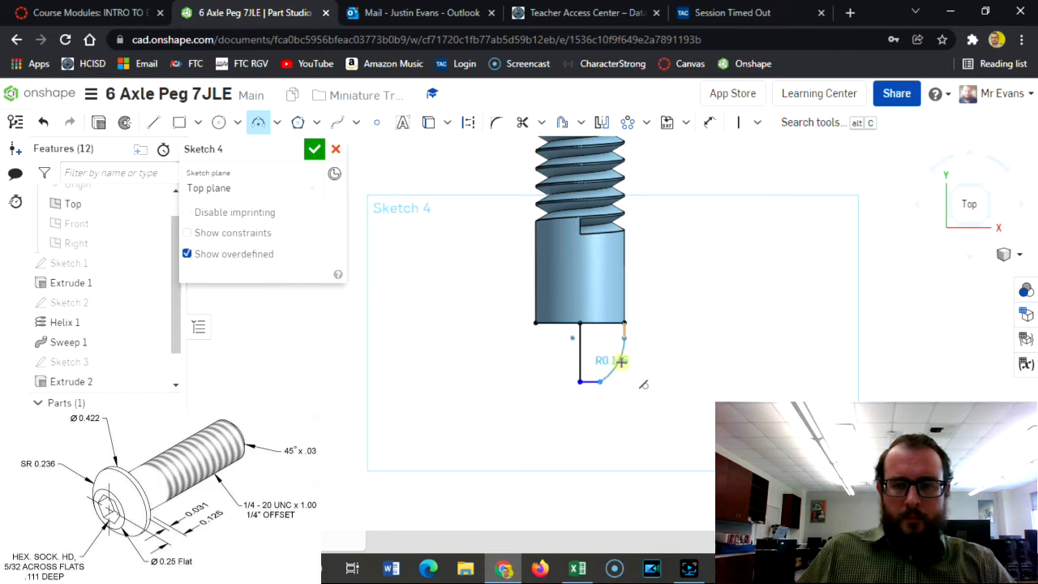
click(621, 362)
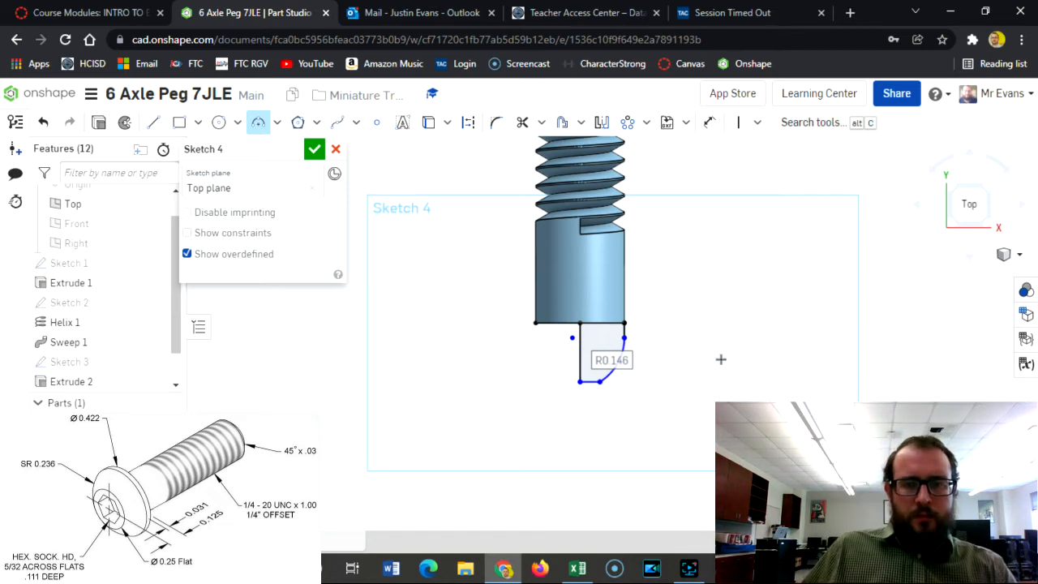
click(44, 120)
click(45, 120)
Step: Sketch a horizontal line about 0.251 in outward from the end edge's midpoint past the shank, ending in a vertical line about 0.027 in down
click(153, 122)
click(580, 324)
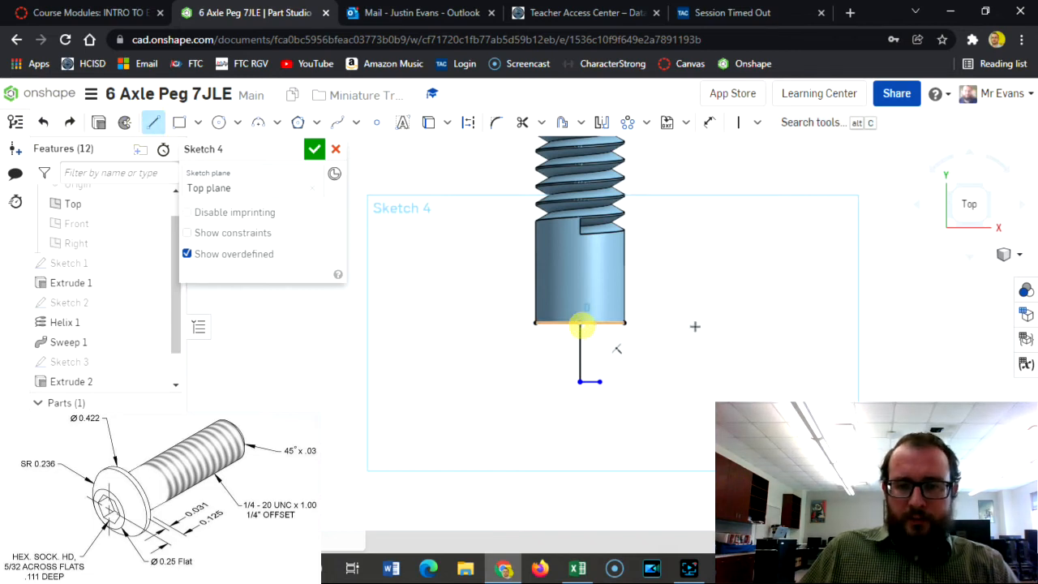
click(669, 324)
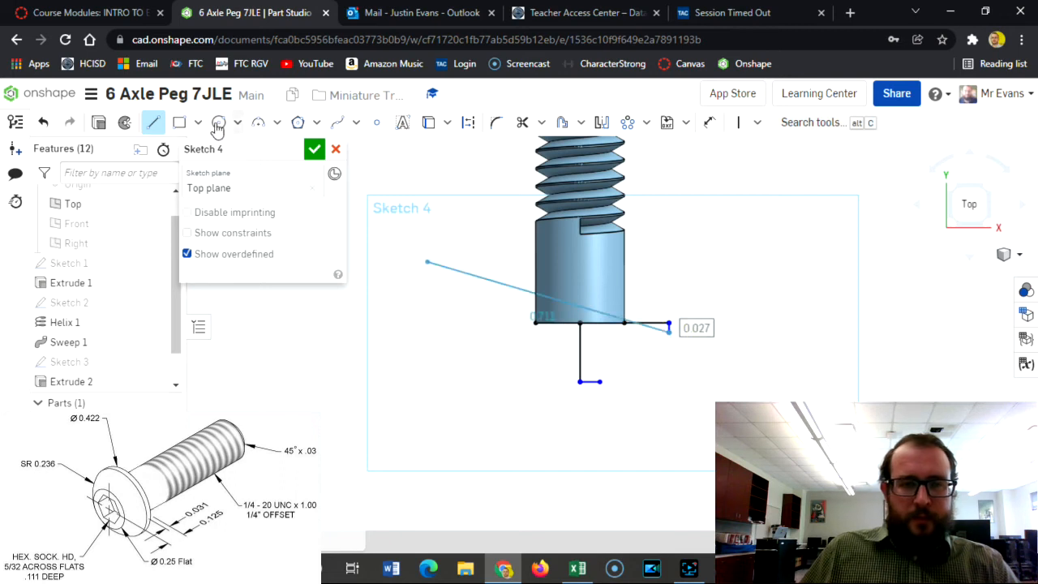
Step: Close the head profile with a three-point arc of about 0.207 in radius between the short outer vertical line and the short lower horizontal line
click(257, 122)
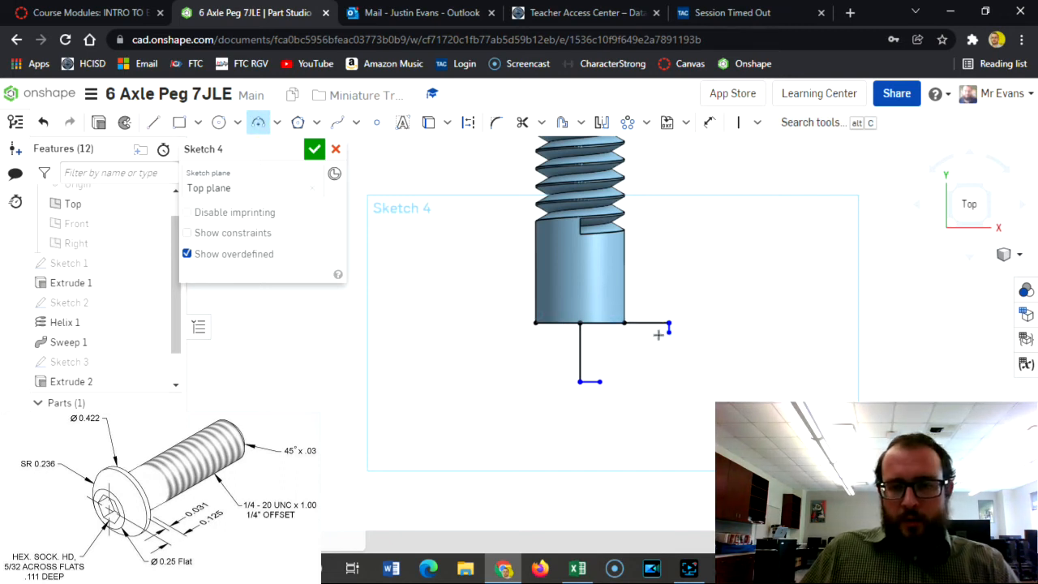
drag(669, 325, 581, 381)
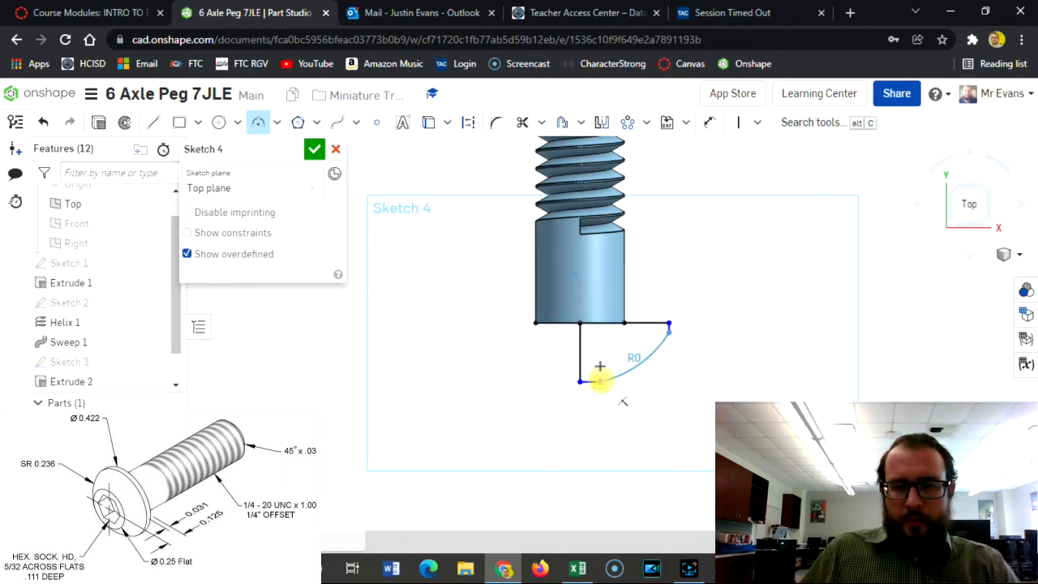
click(632, 372)
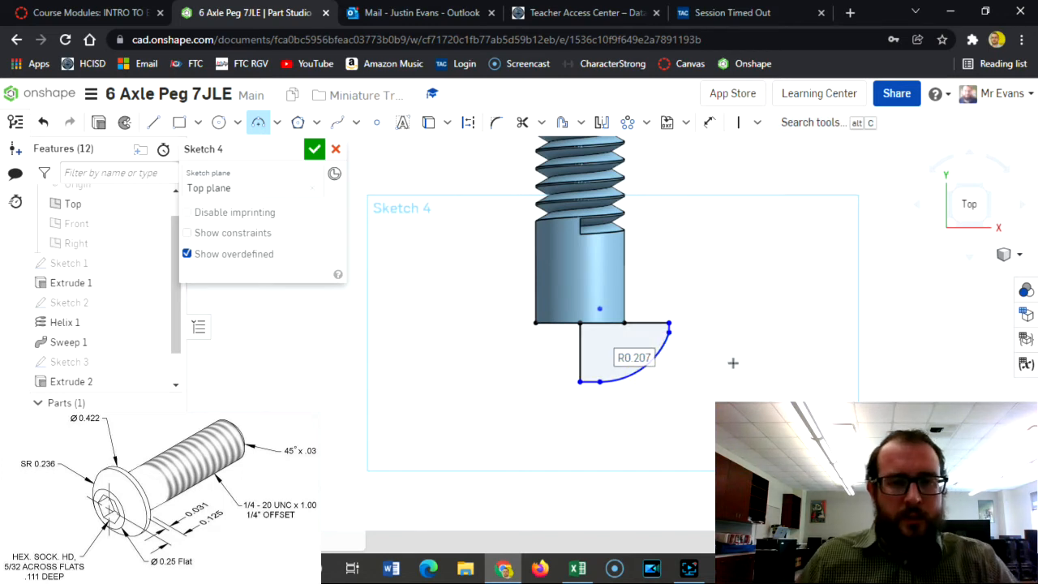
Step: Dimension the head profile's width from the vertical centre line to the outer vertical side as .422/2 (0.211 in)
click(709, 122)
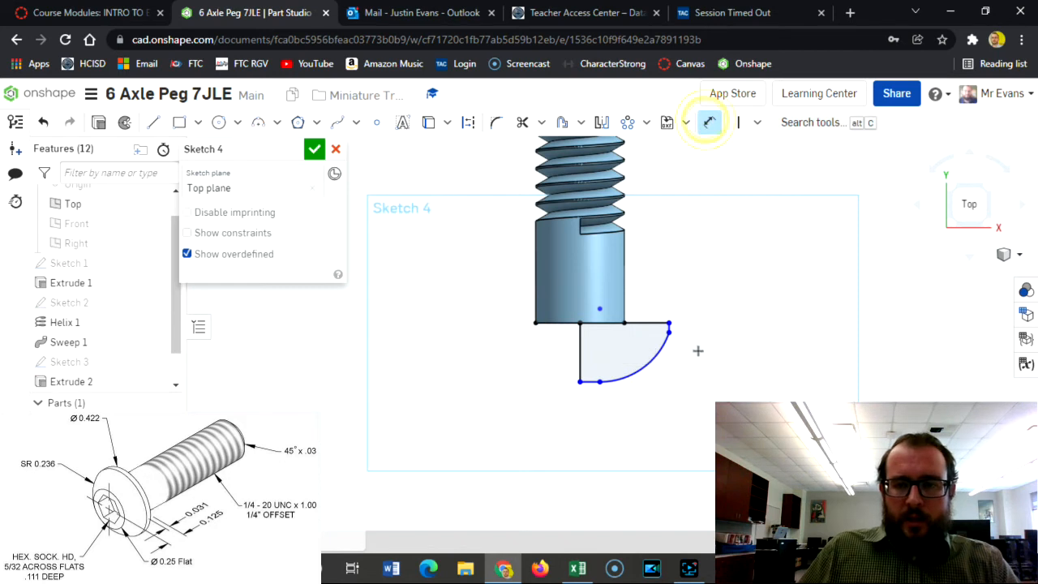
scroll(700, 349, up, 2)
click(530, 335)
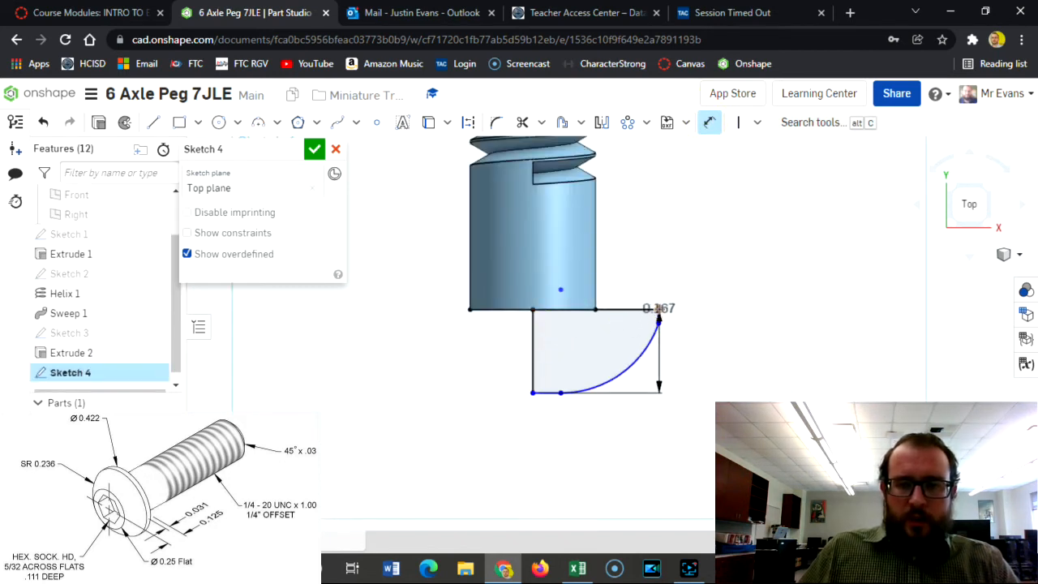
scroll(657, 314, down, 2)
scroll(658, 316, up, 5)
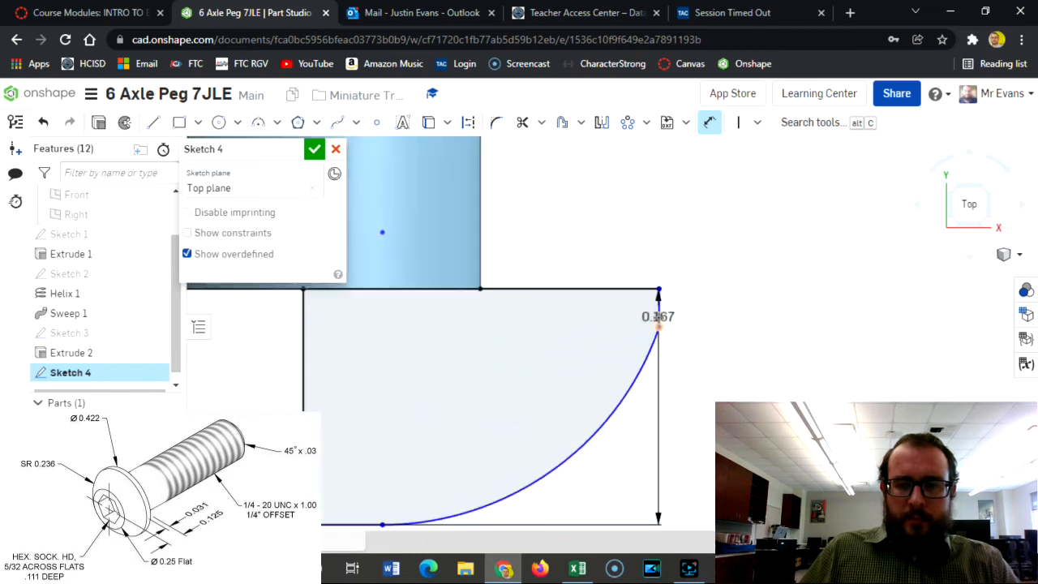
click(658, 303)
scroll(657, 340, down, 2)
scroll(654, 361, up, 1)
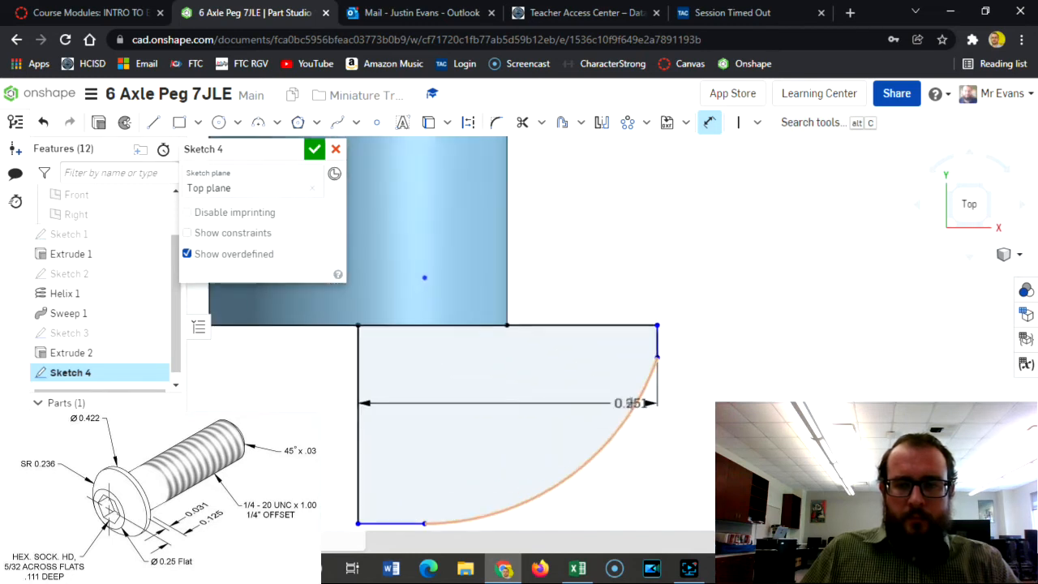
scroll(630, 402, down, 3)
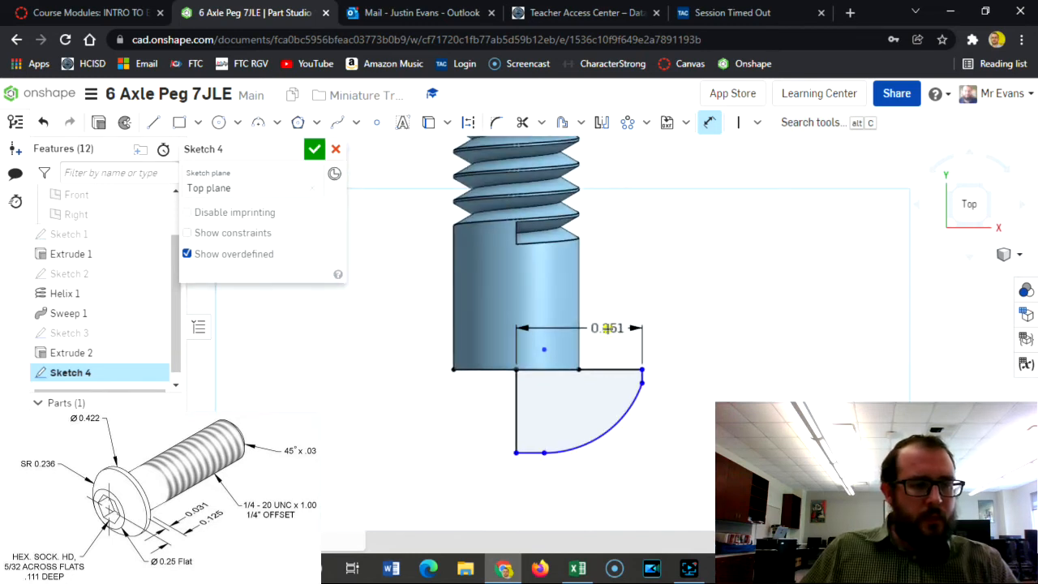
click(605, 328)
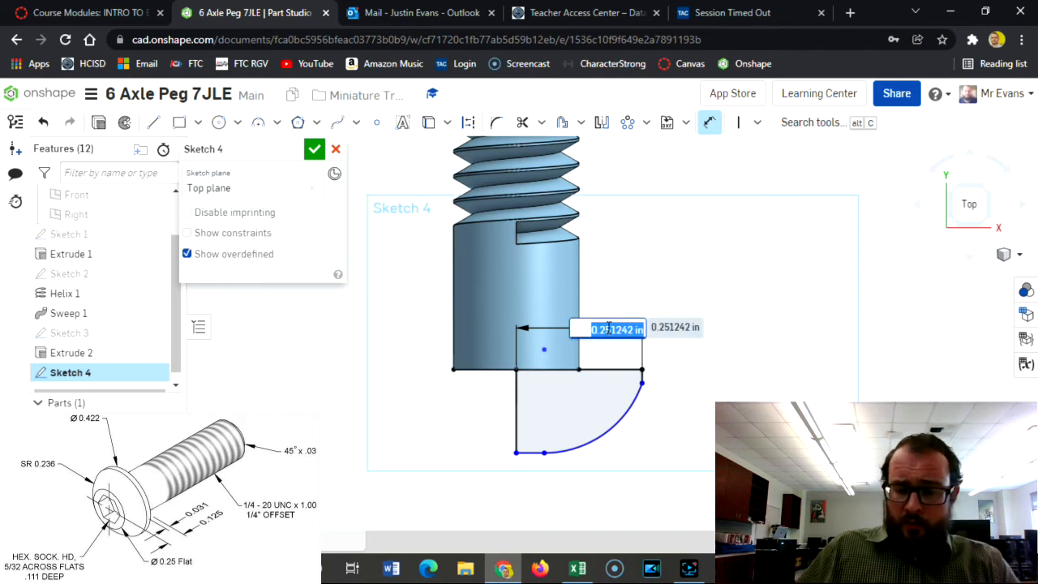
key(BackSpace)
text(422/2)
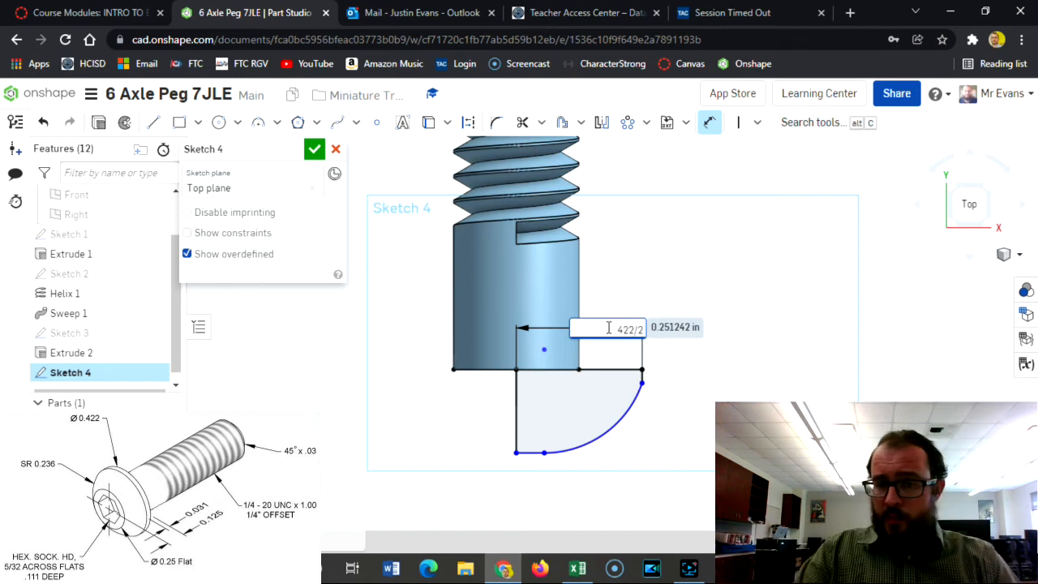
key(Return)
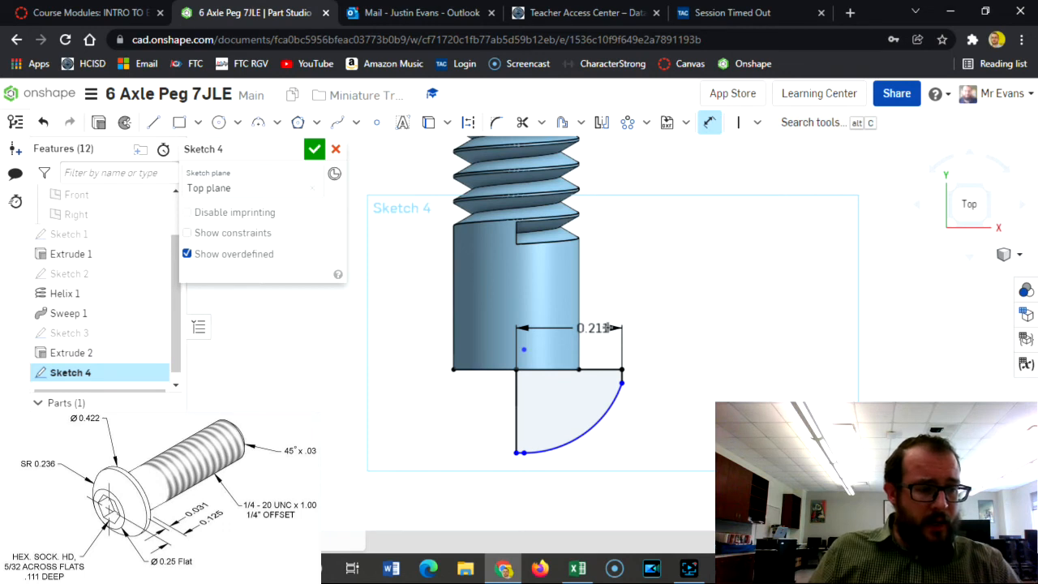
Step: Dimension the vertical centre line of the head profile as 0.125 in, the head's height
click(515, 410)
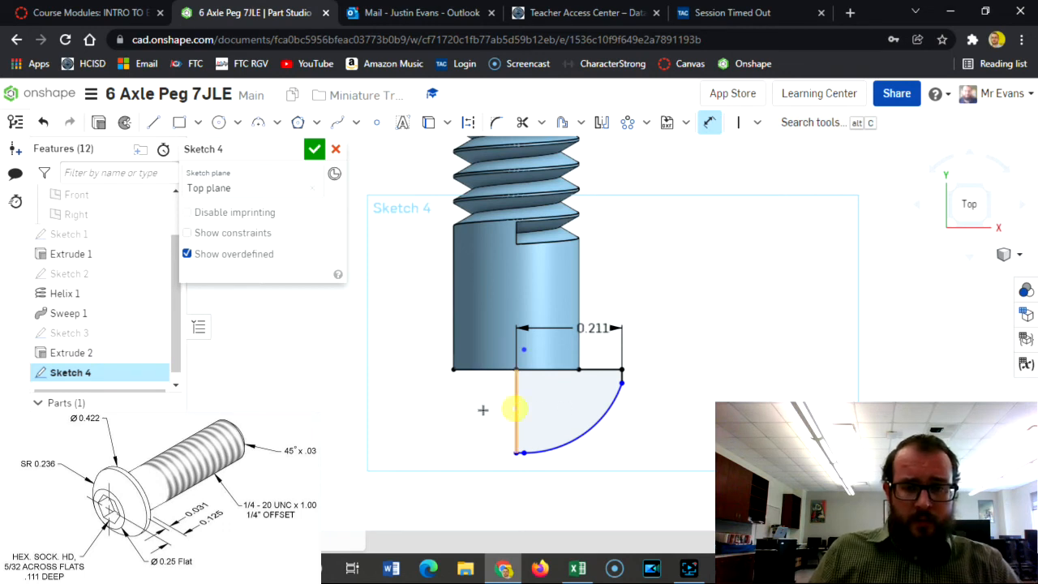
click(483, 410)
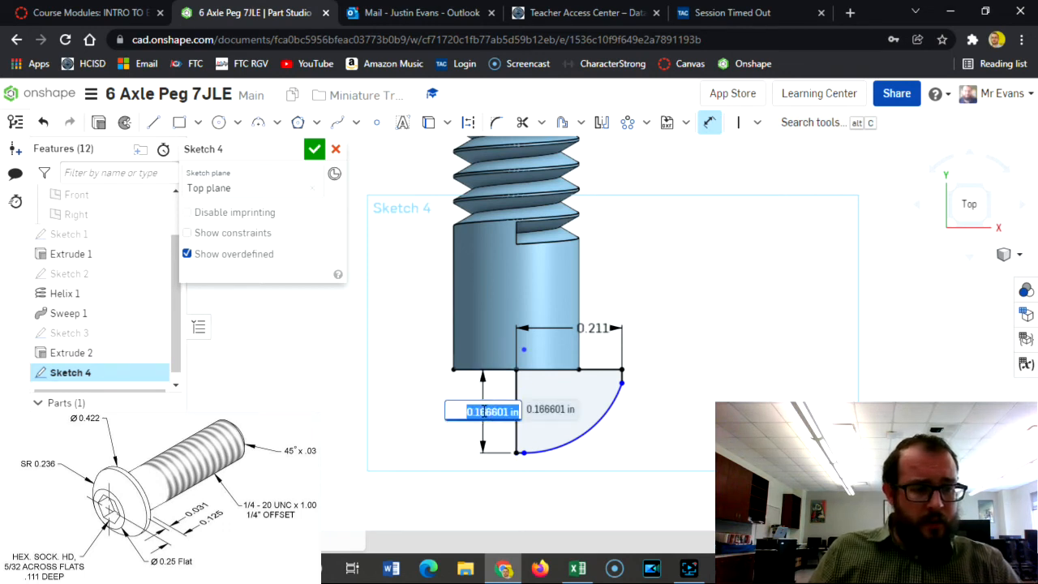
key(BackSpace)
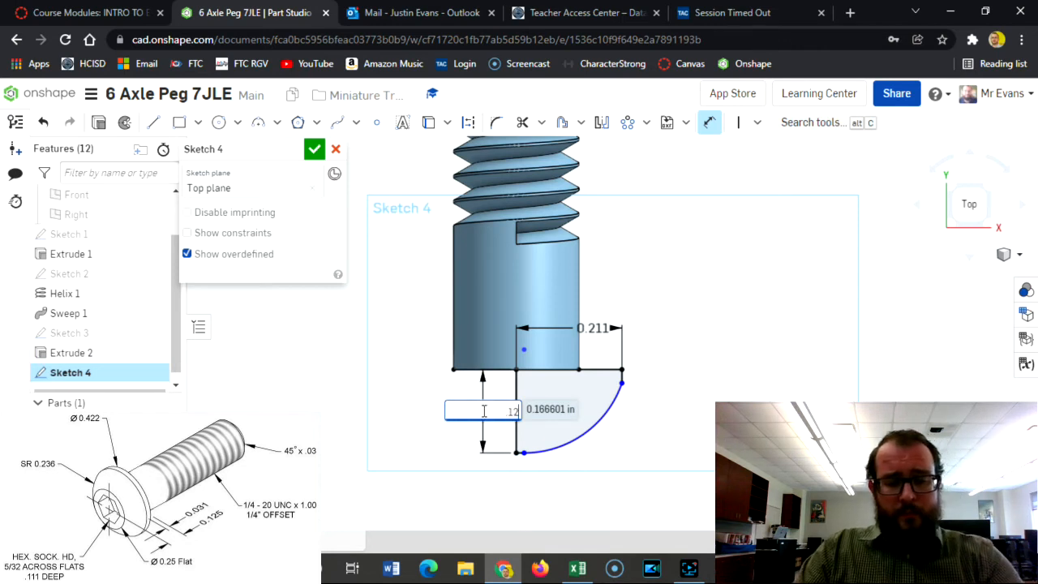
text(.125)
key(Return)
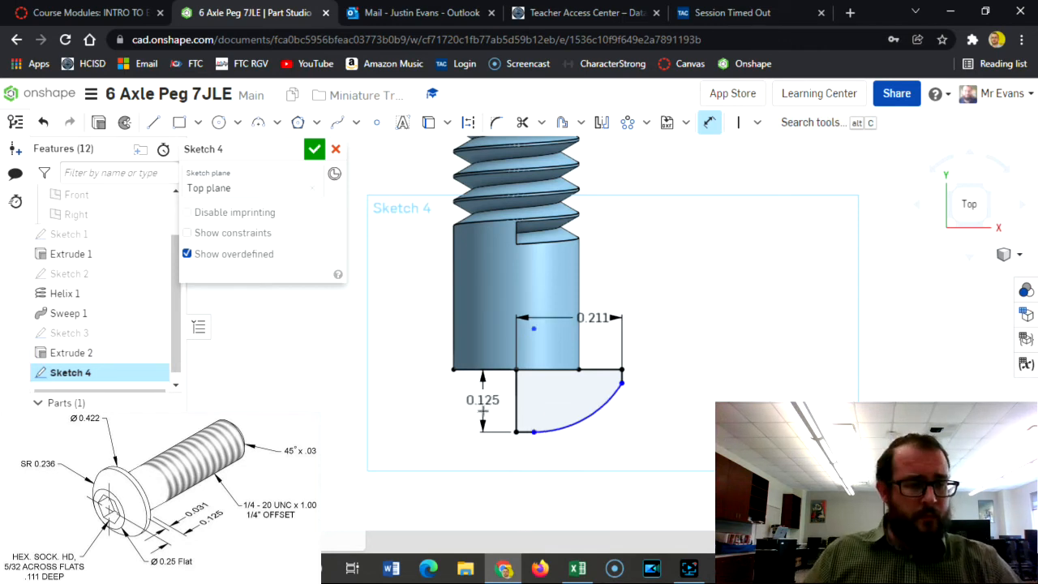
Step: Dimension the short outer vertical side of the head profile as 0.031 in
scroll(646, 376, up, 4)
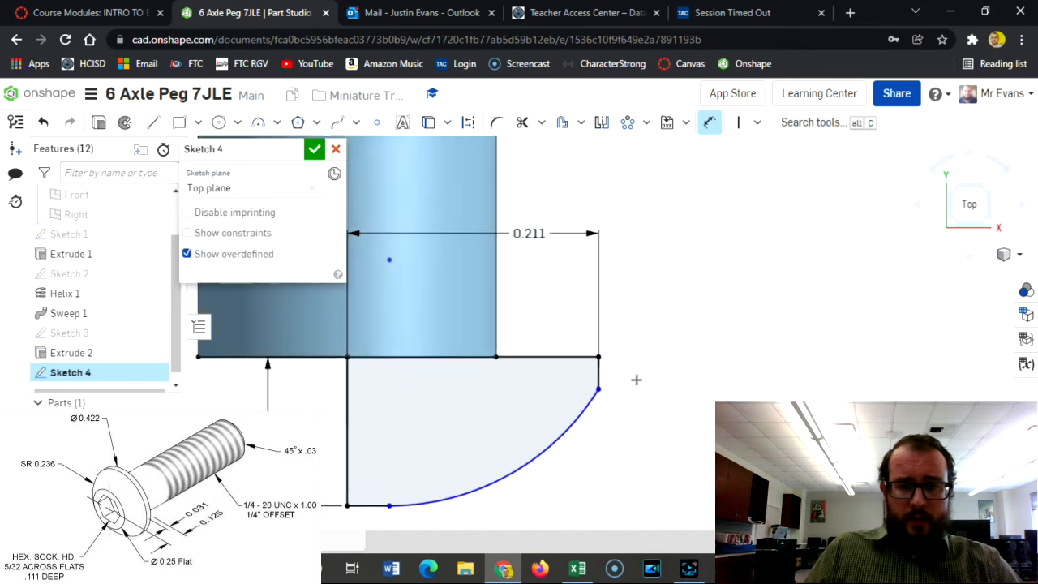
click(600, 373)
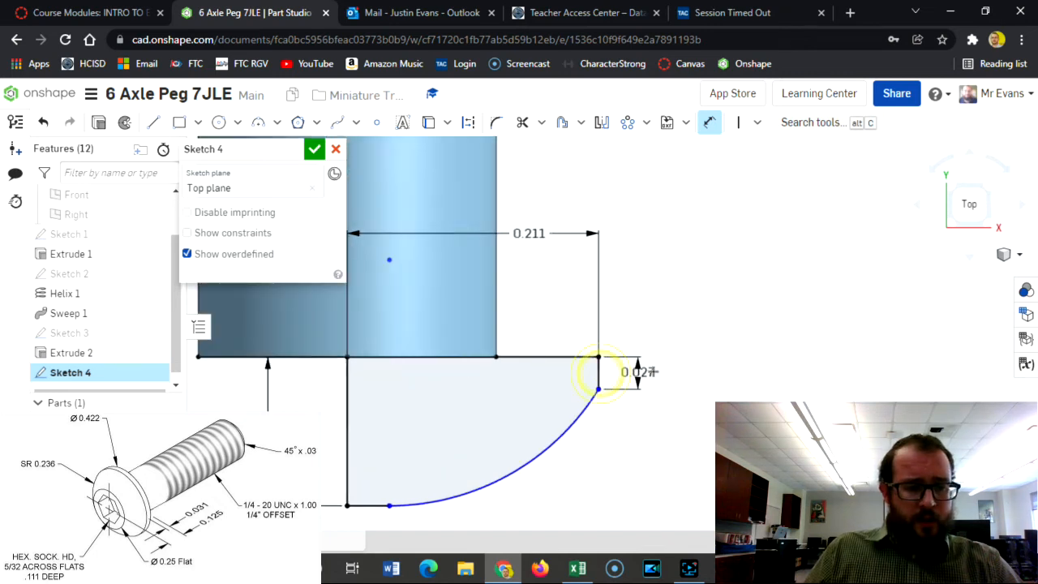
click(681, 376)
text(03)
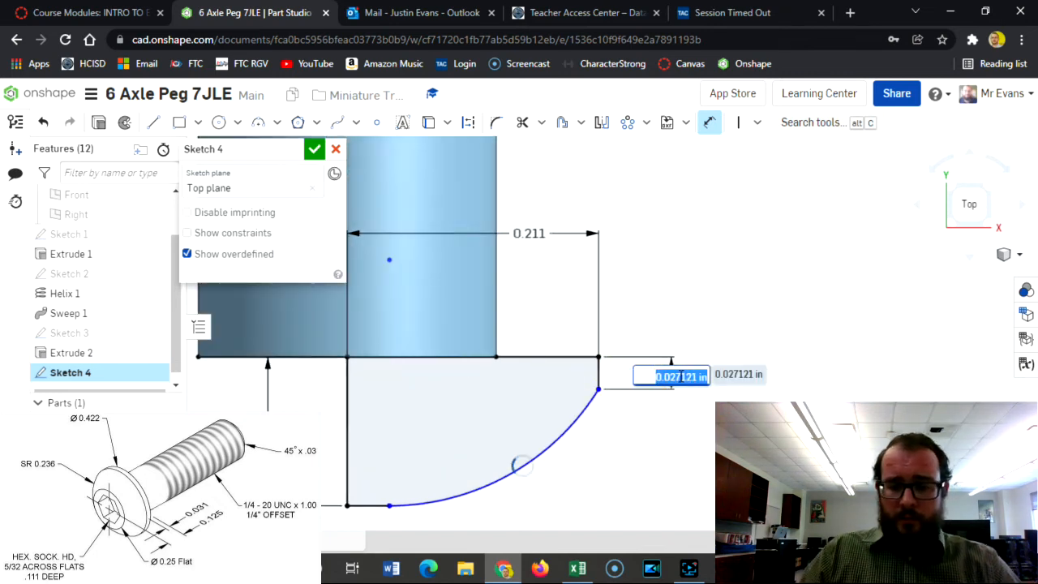
key(Return)
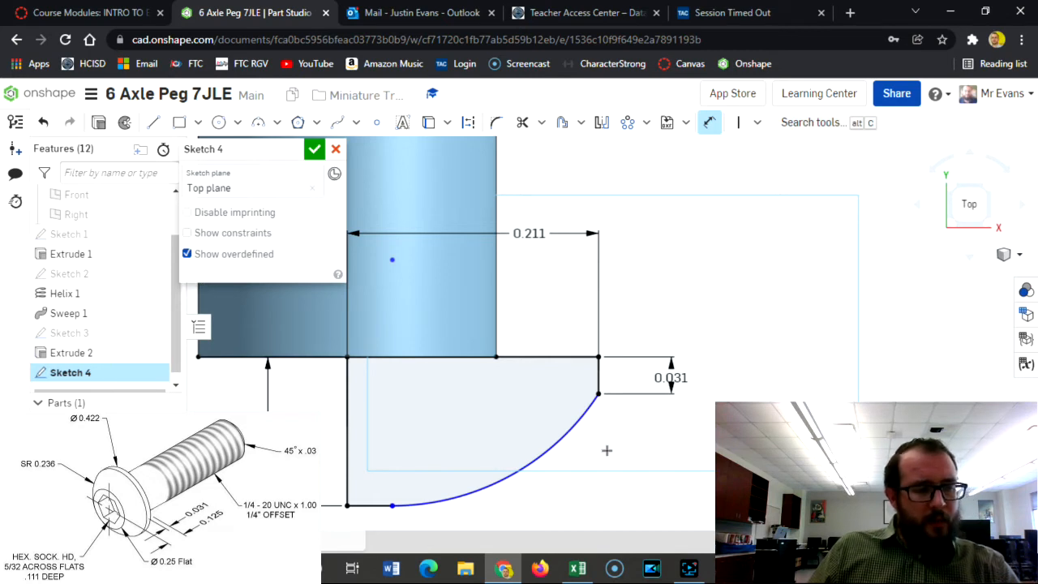
Step: Dimension the lower horizontal line of the head profile as .25/2 (0.125 in), half the width of the flat
click(372, 506)
click(372, 518)
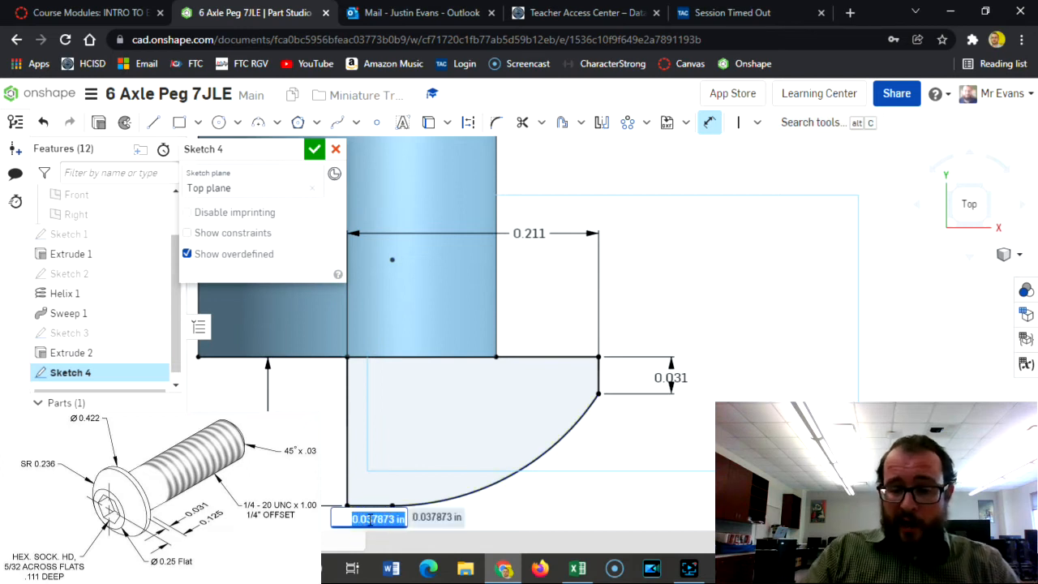
key(BackSpace)
text(.25/2)
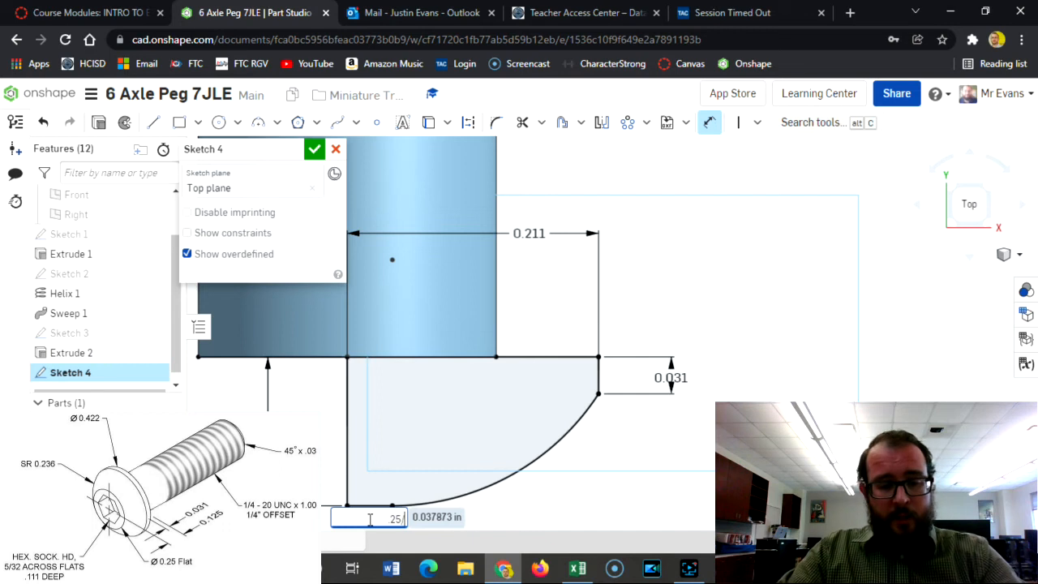
key(Return)
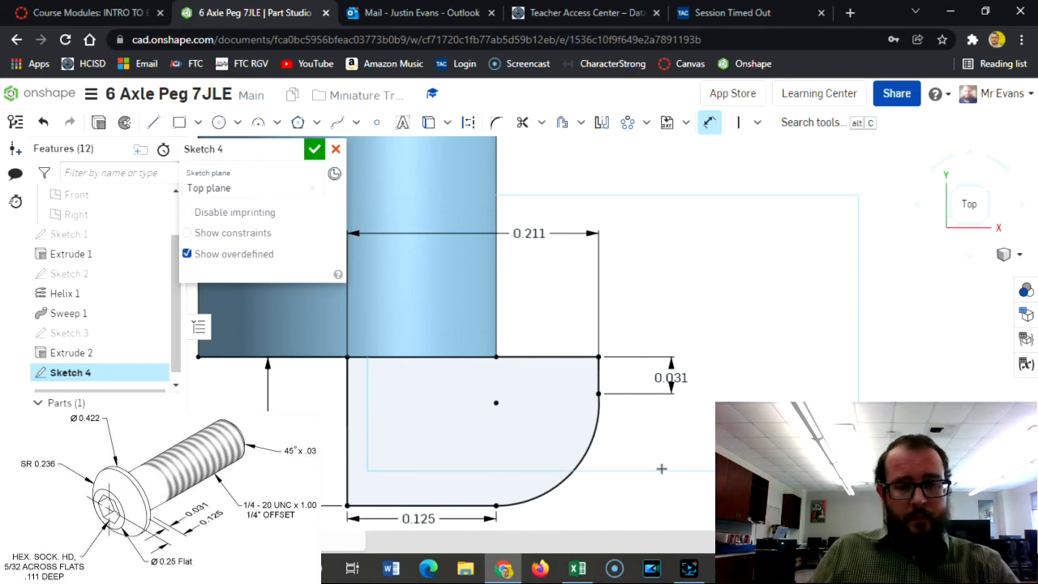
Step: Delete the distorted arc between the outer vertical side and the lower horizontal line of the head profile
key(Escape)
click(593, 444)
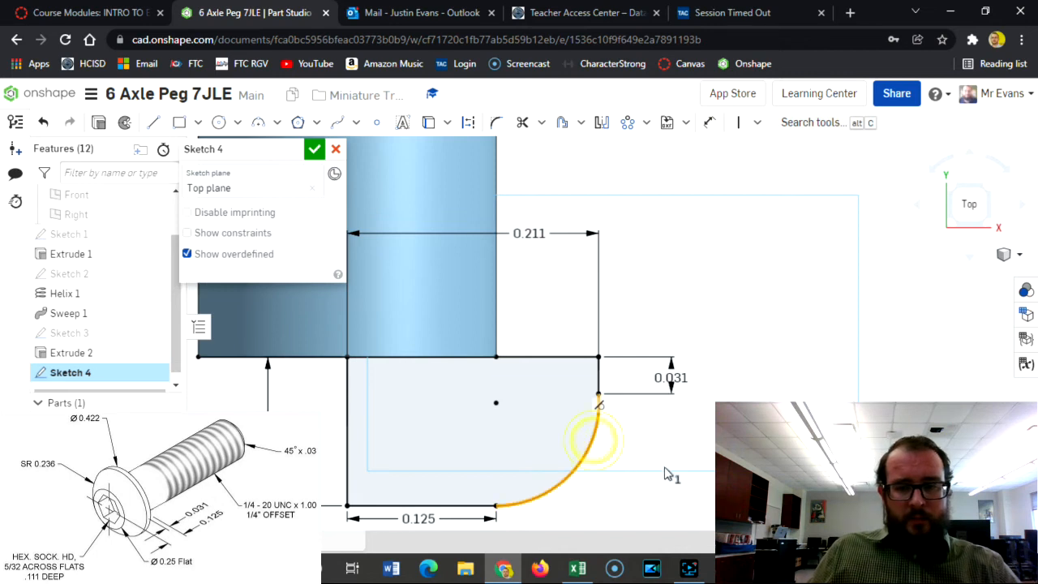
key(Delete)
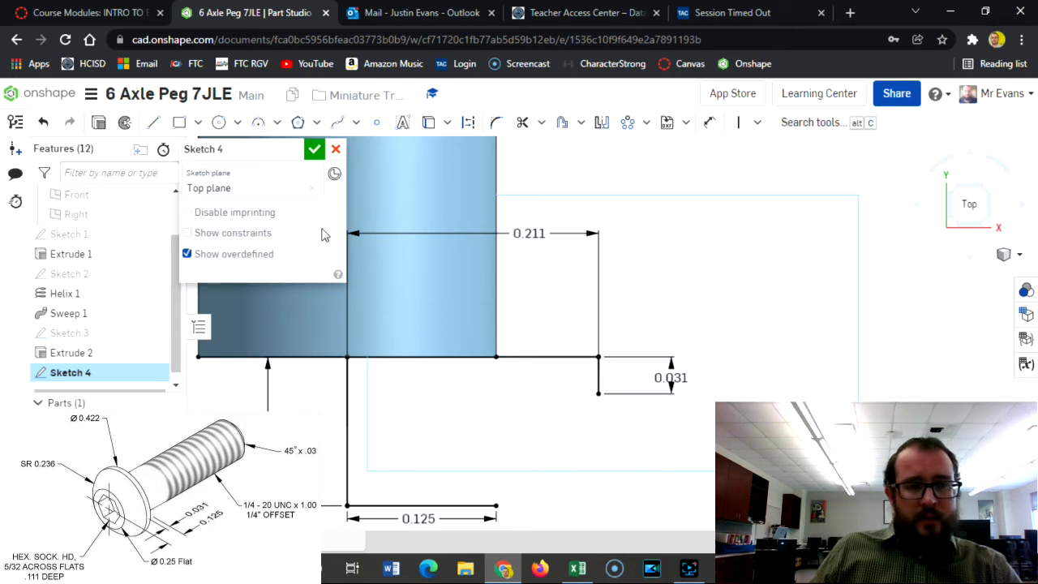
Step: Draw a three-point arc from the outer vertical side's lower end to the lower line's free end and set its radius to 0.236 in
click(258, 122)
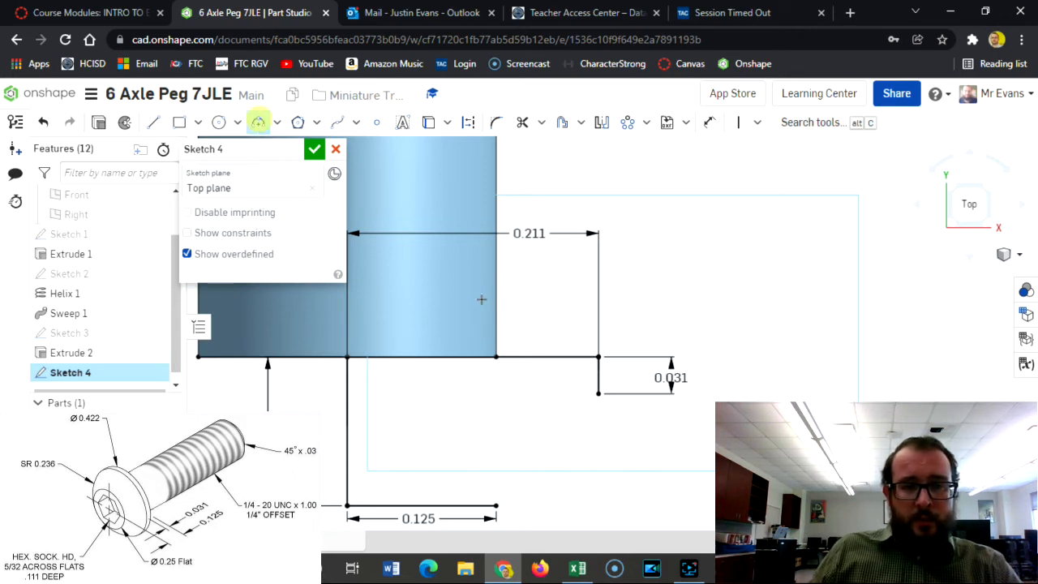
click(598, 394)
click(496, 505)
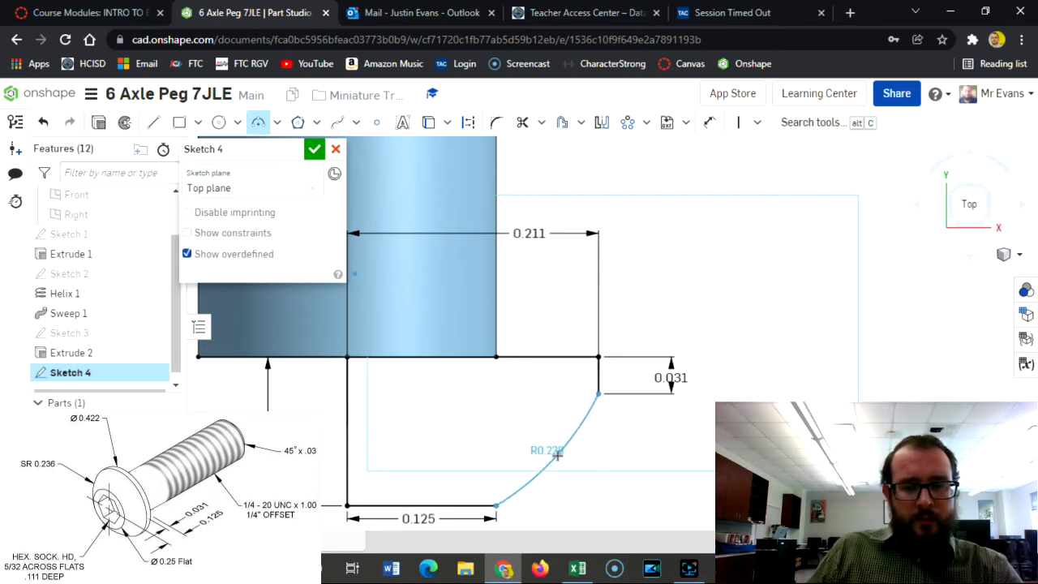
click(557, 455)
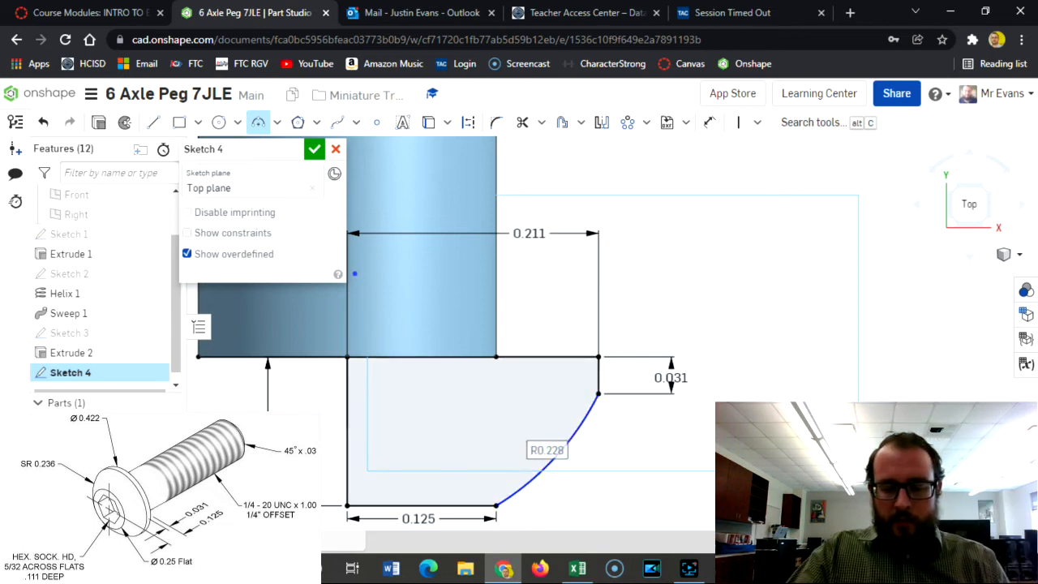
text(.)
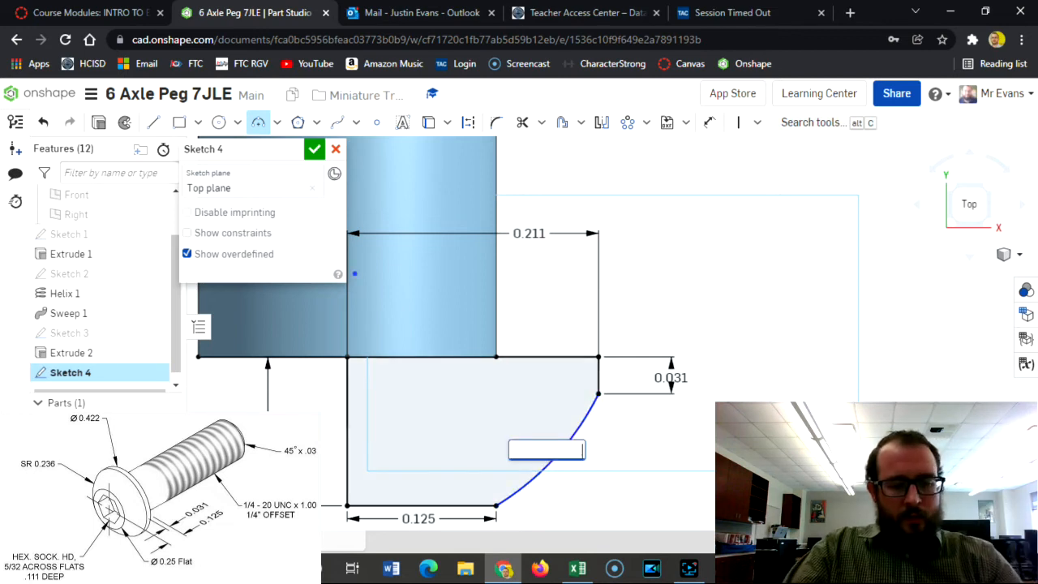
text(236)
key(Return)
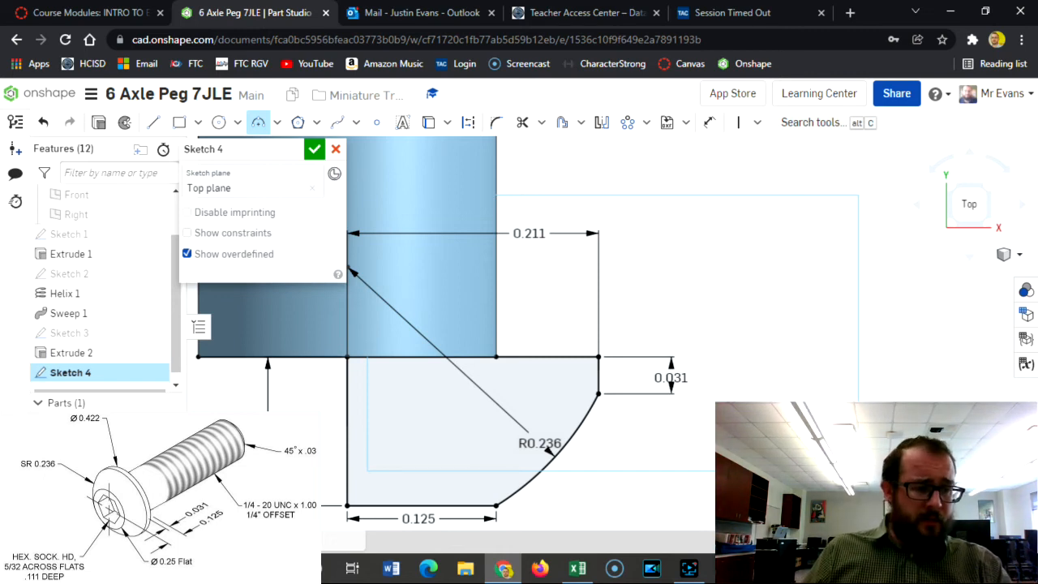
Step: Finish the sketch and revolve the head profile fully about its vertical centre line, adding it to the screw
click(314, 148)
click(192, 122)
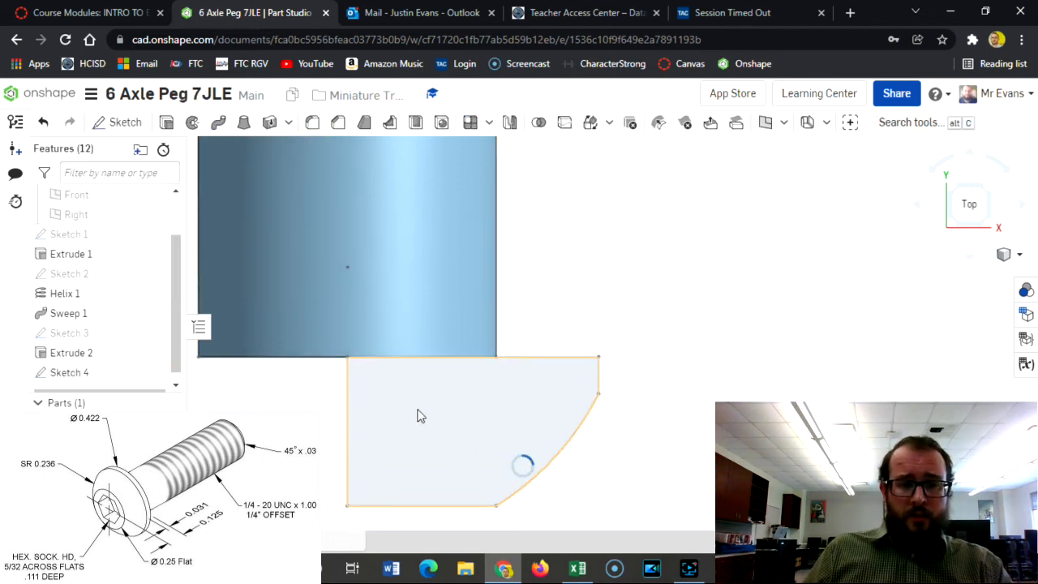
click(496, 437)
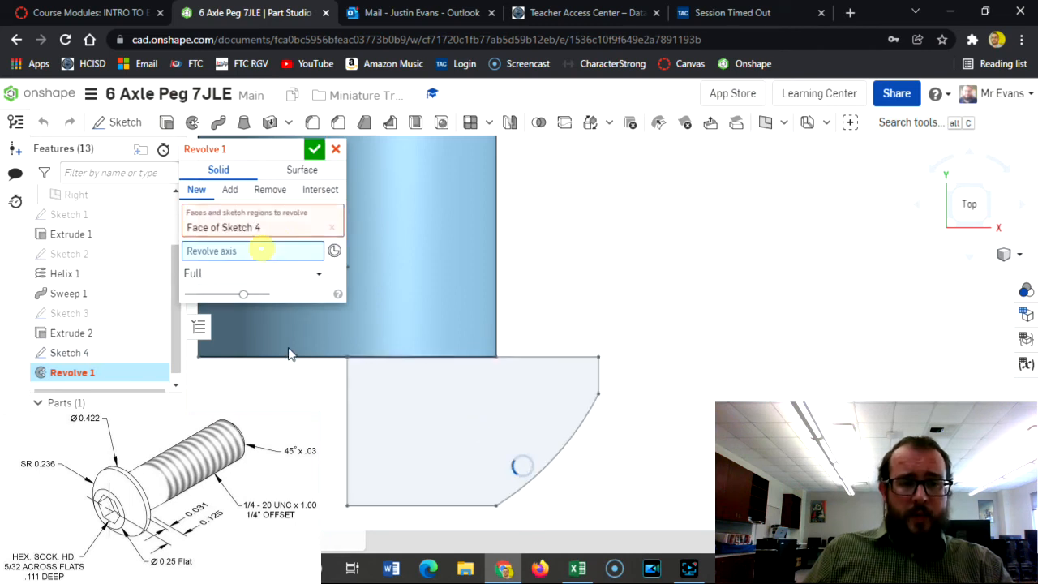
click(348, 406)
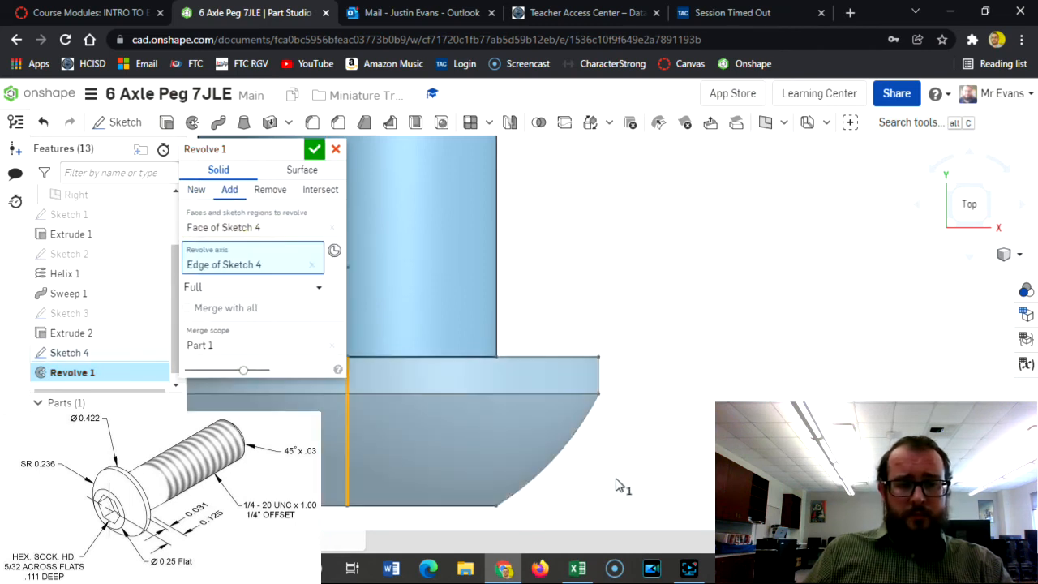
click(314, 148)
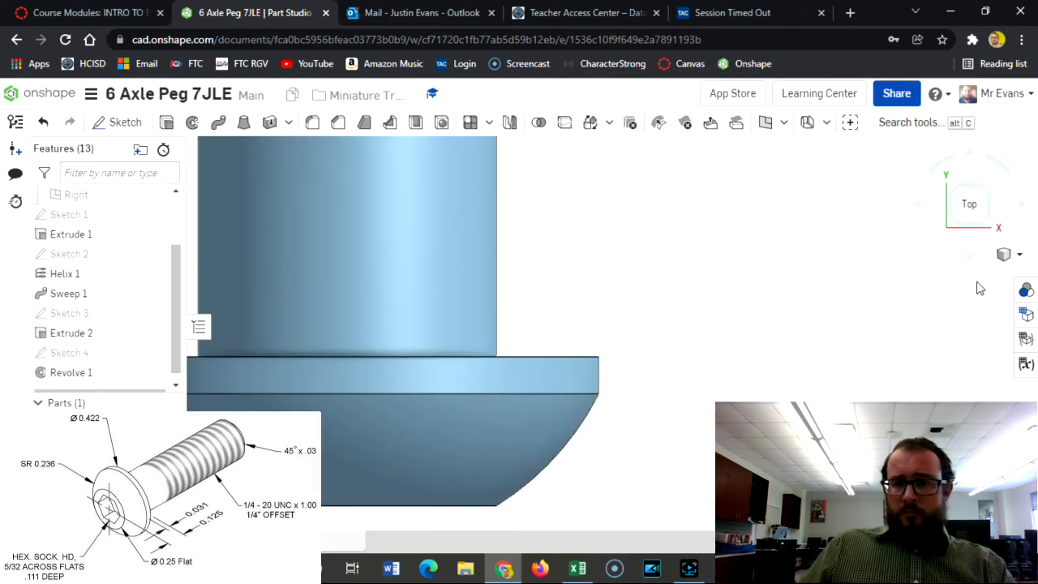
Step: Start a sketch on the flat circular end face of the screw head
click(983, 226)
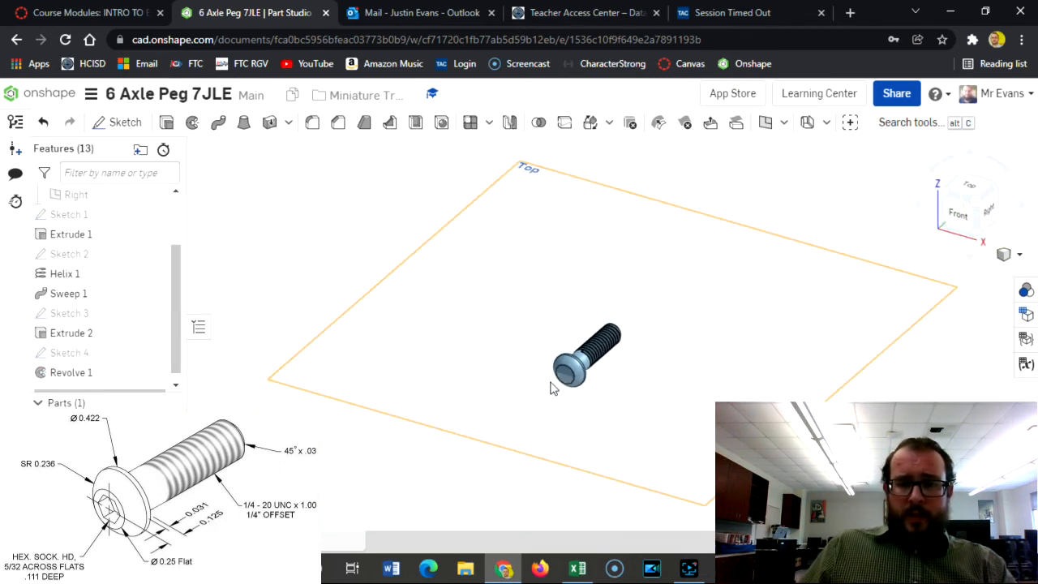
scroll(559, 377, up, 8)
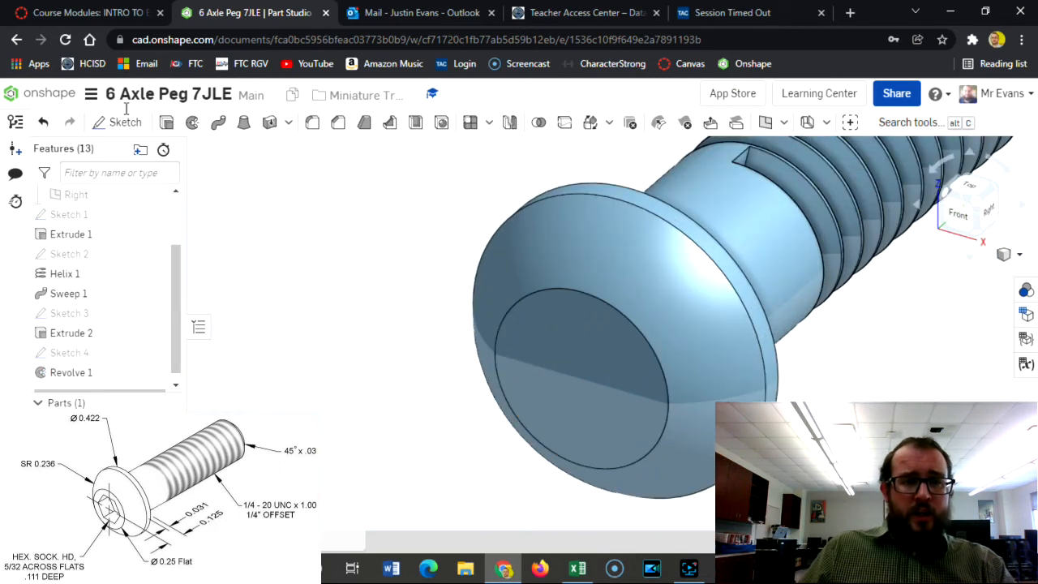
click(125, 122)
click(568, 334)
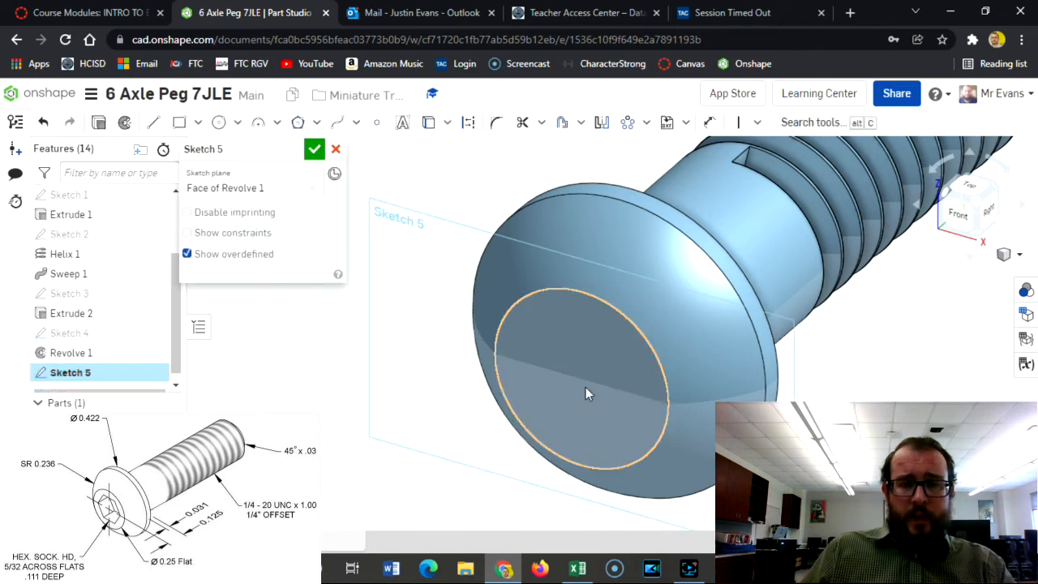
Step: Sketch a 6-sided circumscribed polygon centred on the head's flat face and inside its circular edge, with two sides horizontal
click(298, 125)
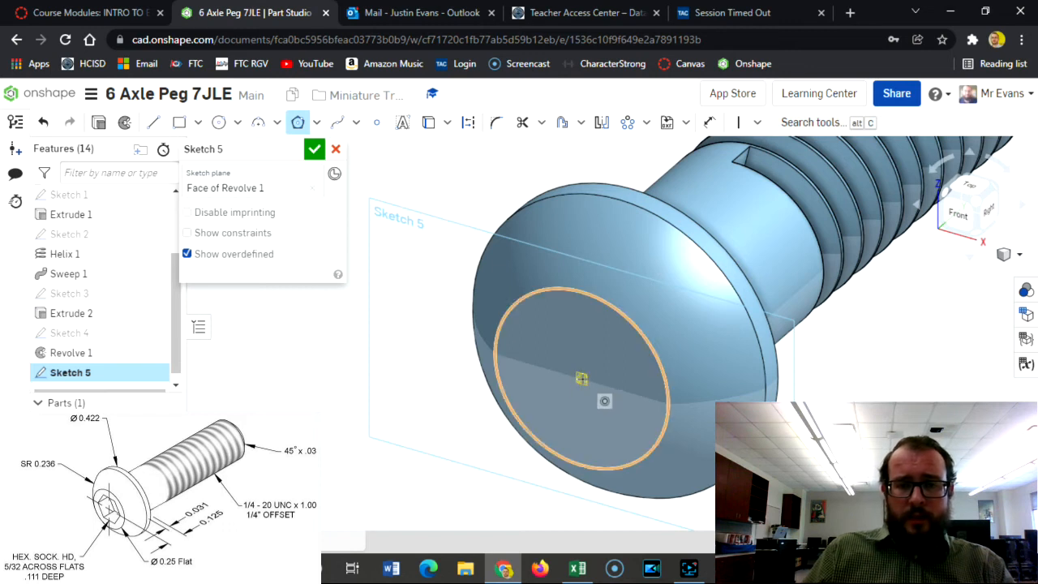
click(580, 378)
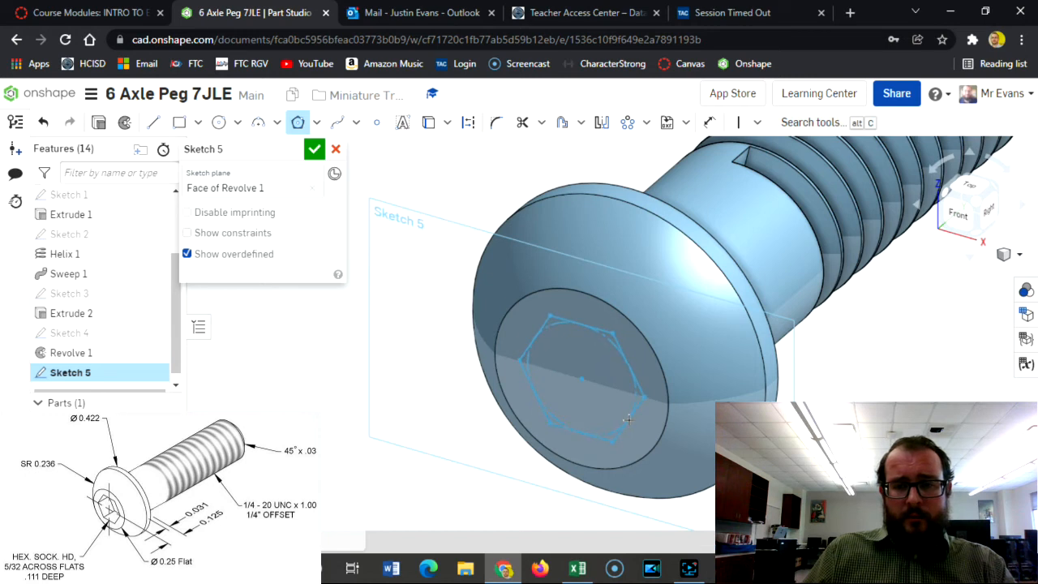
click(959, 212)
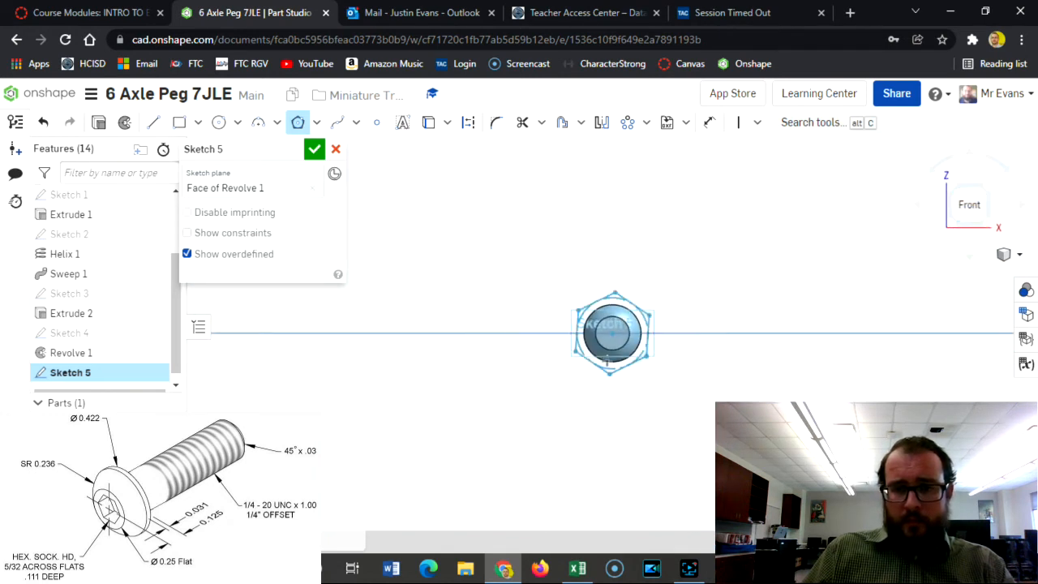
scroll(607, 349, up, 10)
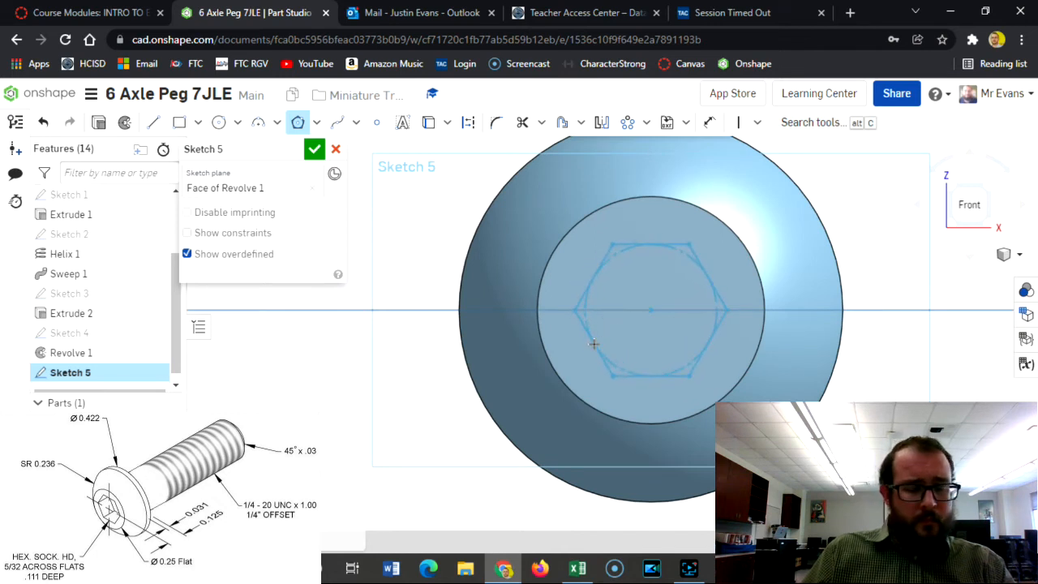
click(582, 345)
click(582, 345)
click(582, 344)
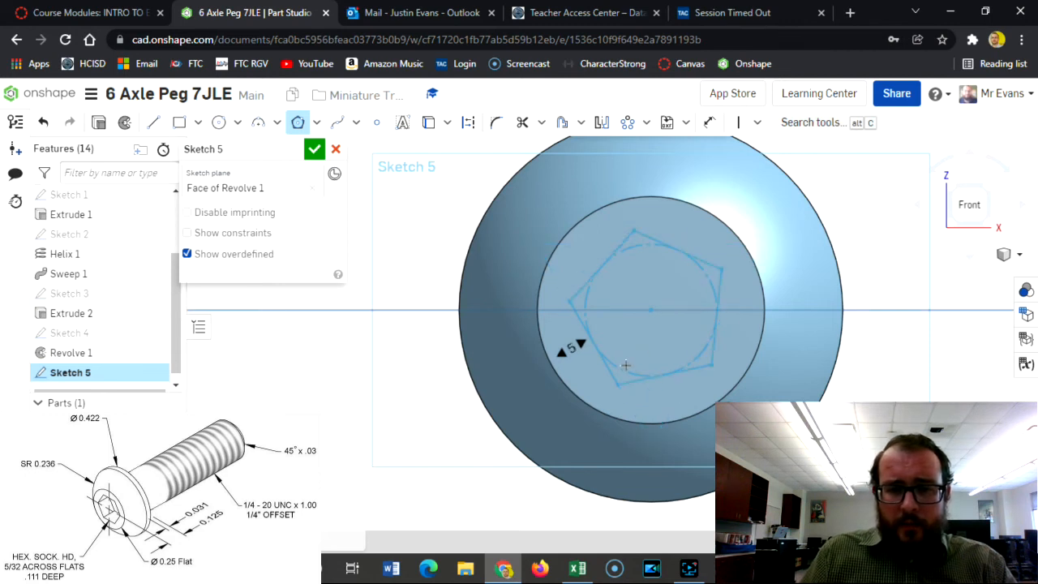
text(6)
key(Return)
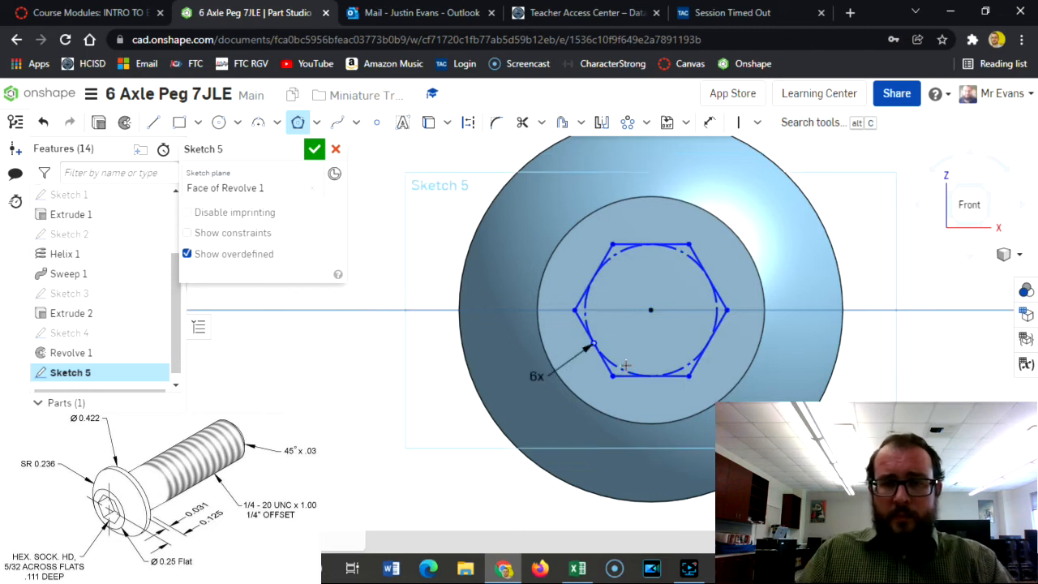
Step: Apply a horizontal constraint to the hexagon's upper side and finish the sketch
click(757, 125)
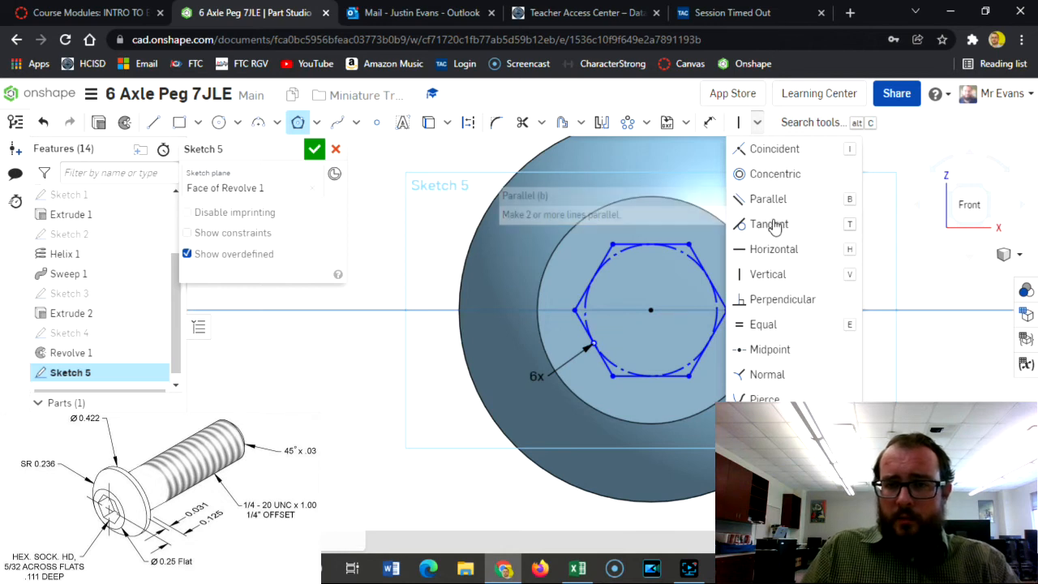
click(774, 249)
click(671, 242)
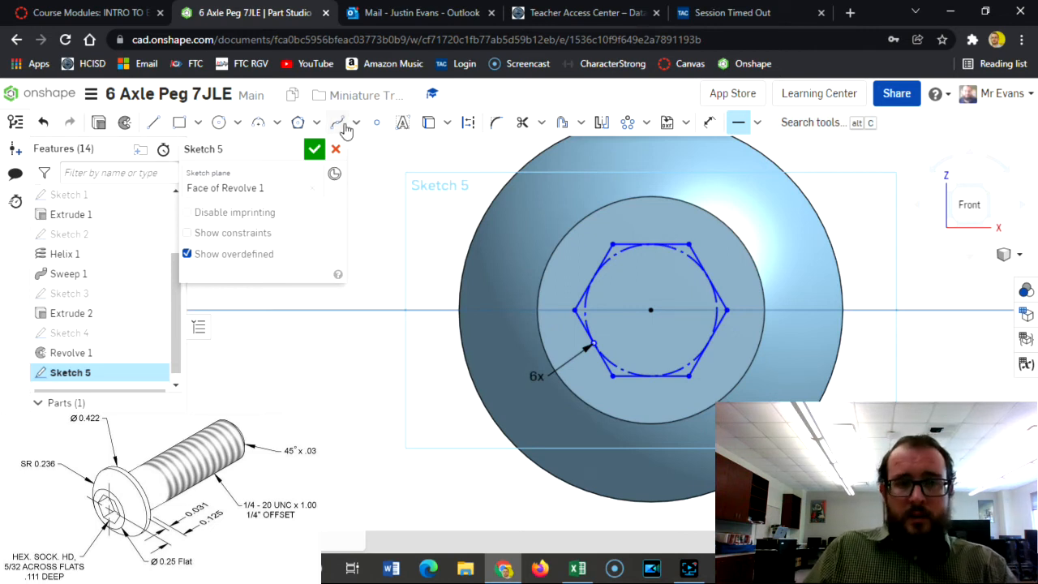
click(314, 149)
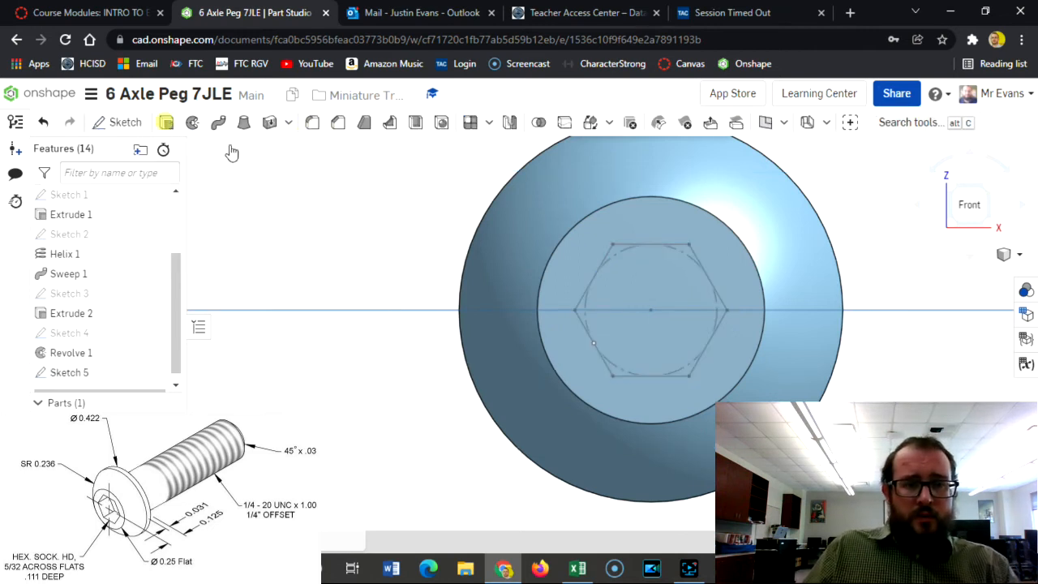
Step: Extrude the hexagon region blind to a depth of .111 in with the Add option, merging it with the screw
key(shift+e)
click(646, 311)
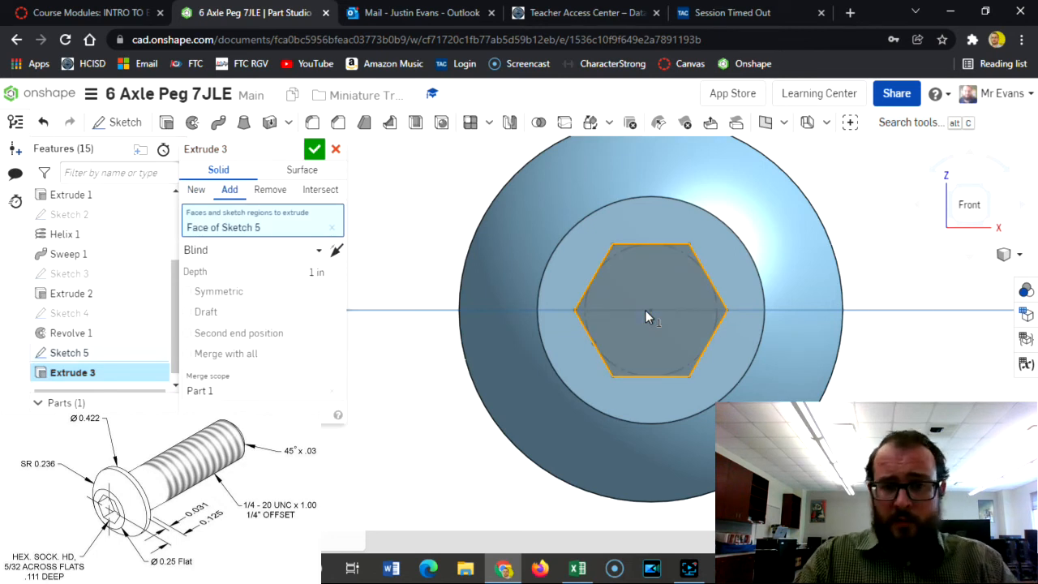
click(646, 313)
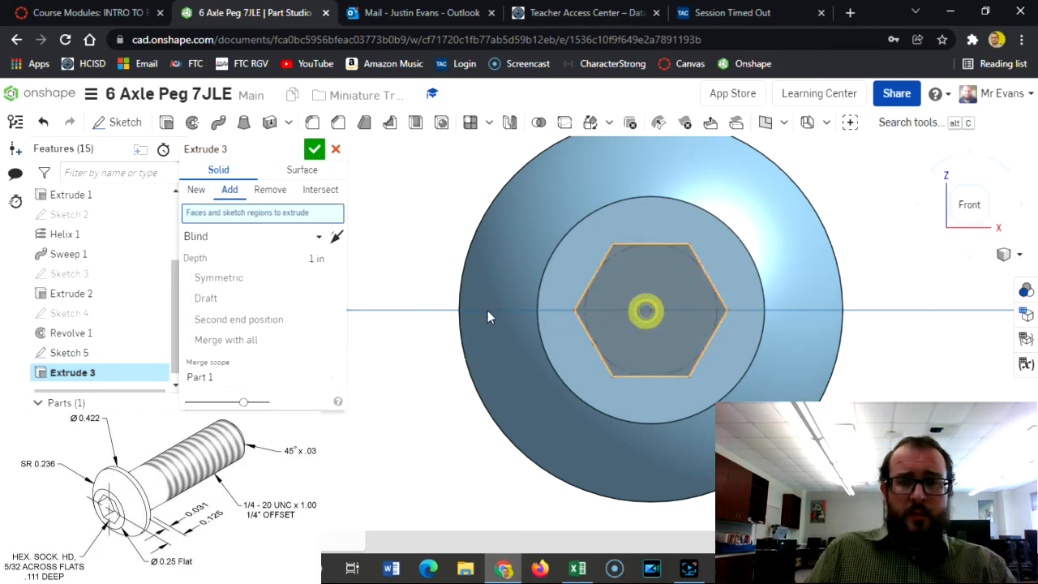
click(649, 316)
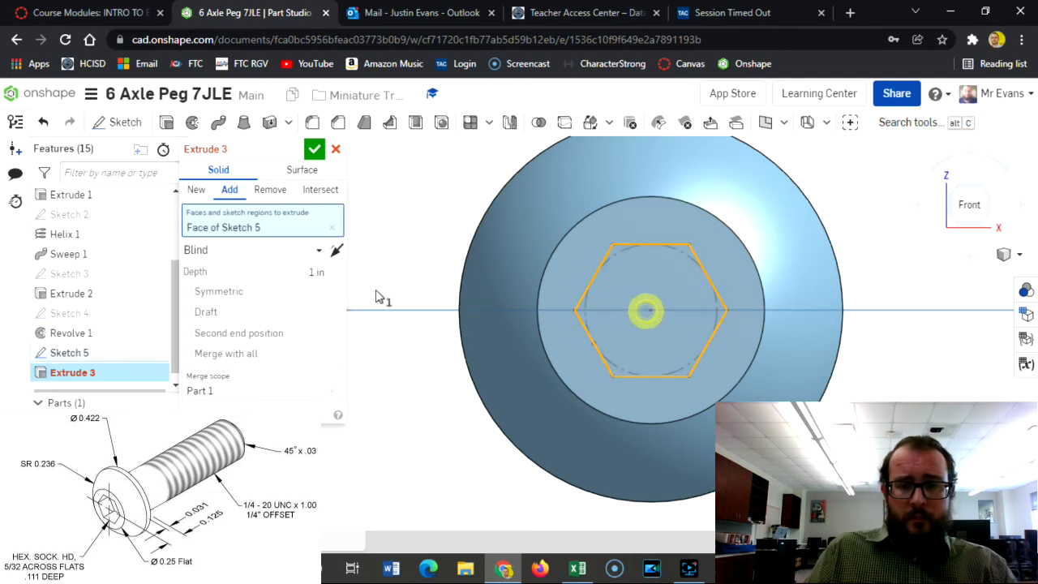
click(316, 274)
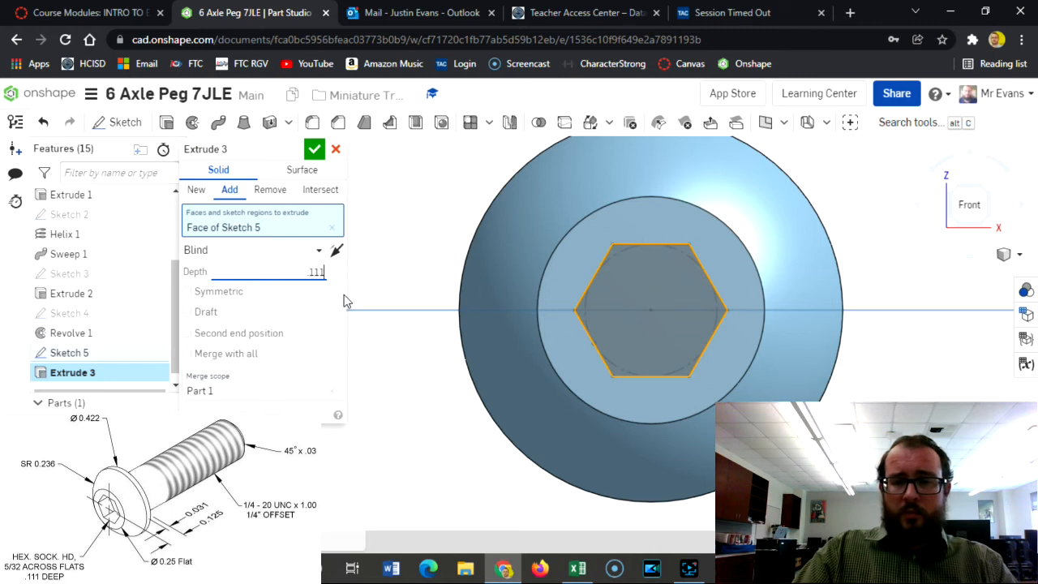
key(Return)
click(313, 149)
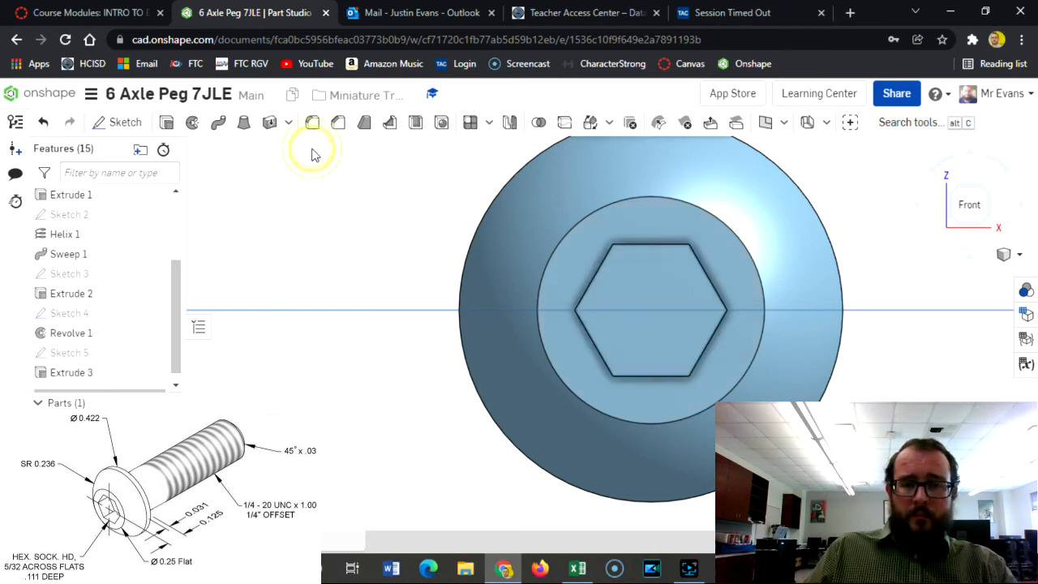
Step: Change the hexagon extrusion on the screw head to Remove and reverse its direction so it cuts into the head
double_click(74, 373)
click(261, 191)
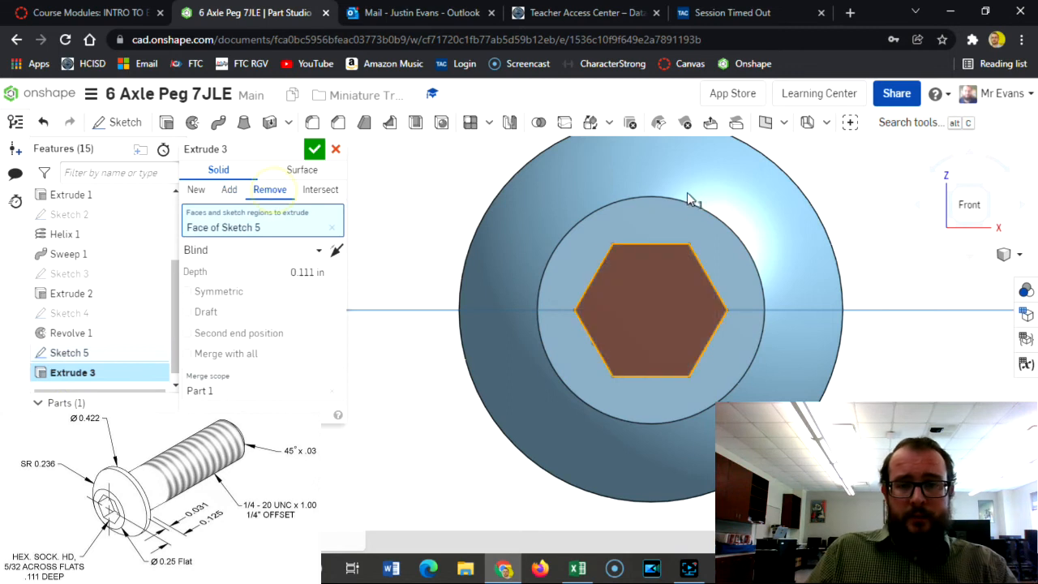
click(991, 193)
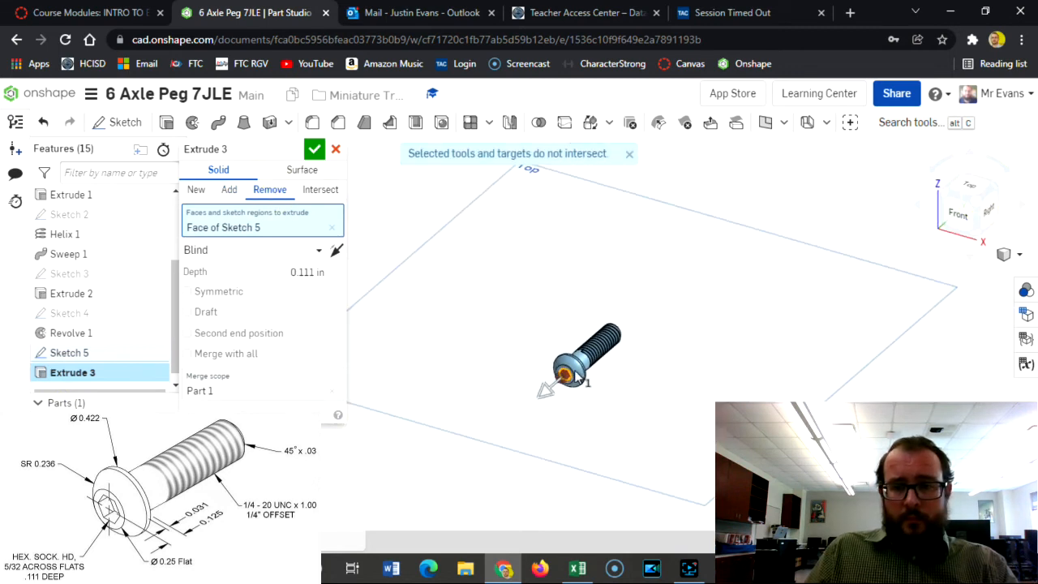
scroll(559, 381, up, 3)
scroll(567, 381, up, 5)
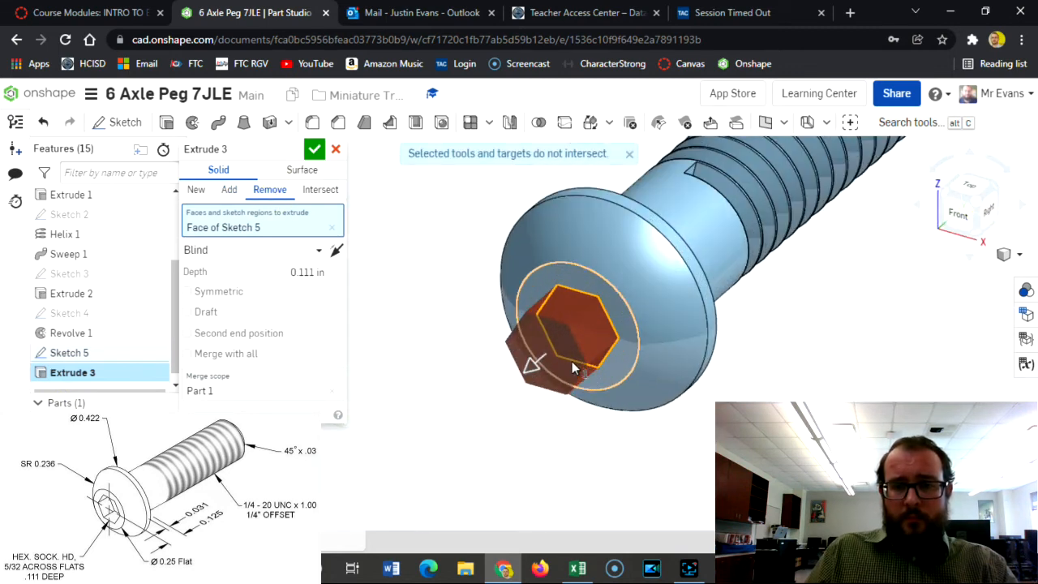
click(336, 251)
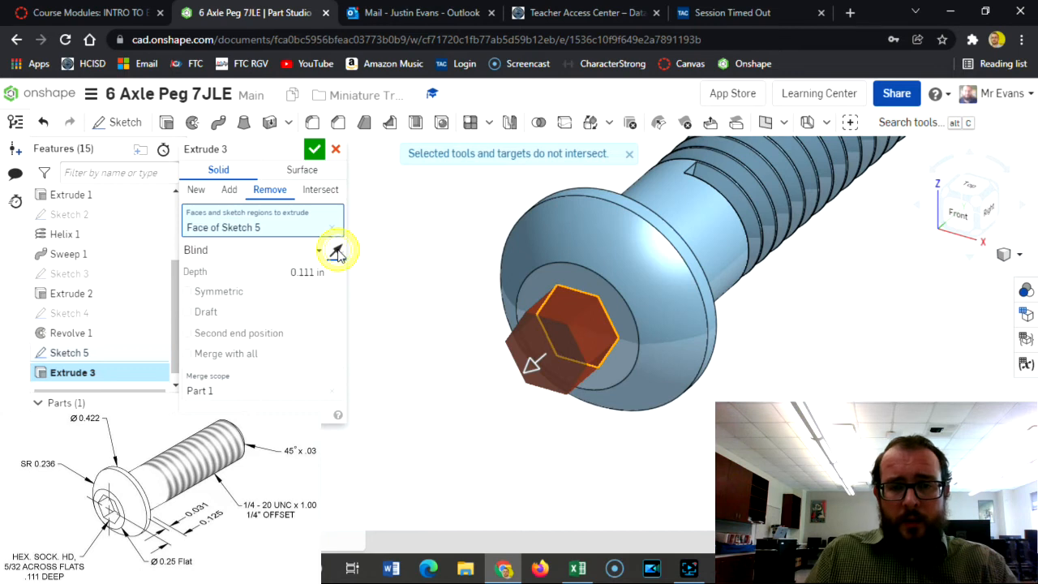
click(315, 149)
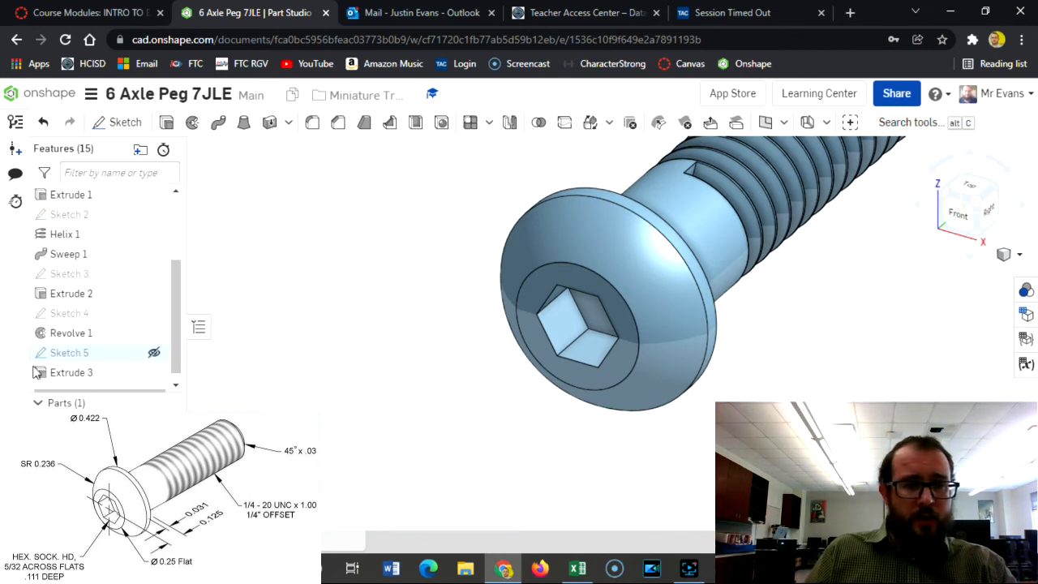
Step: Edit the hexagon's sketch and dimension the distance between its two horizontal flats as 5/32 in
click(95, 352)
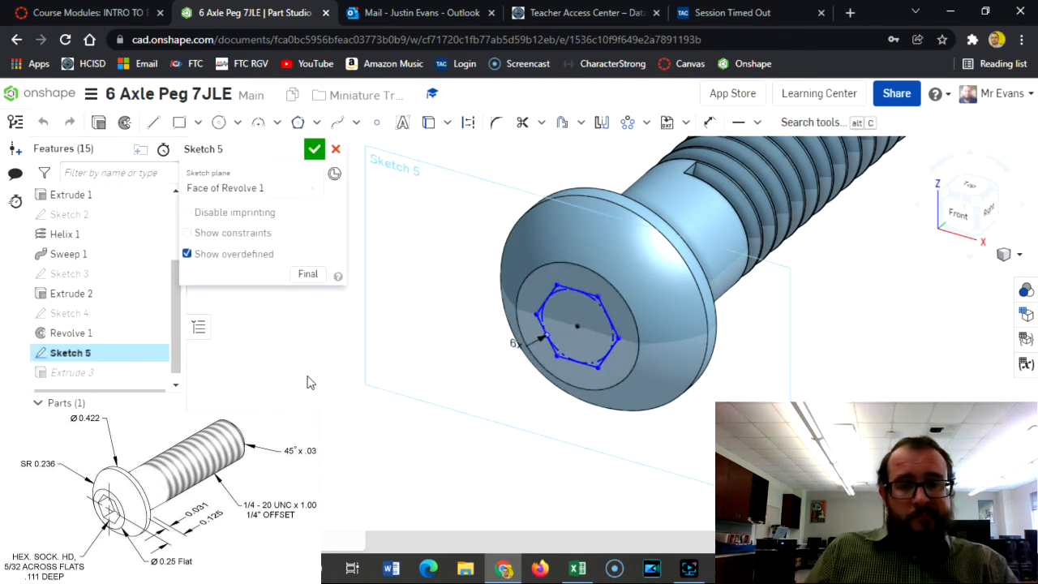
click(706, 126)
click(586, 290)
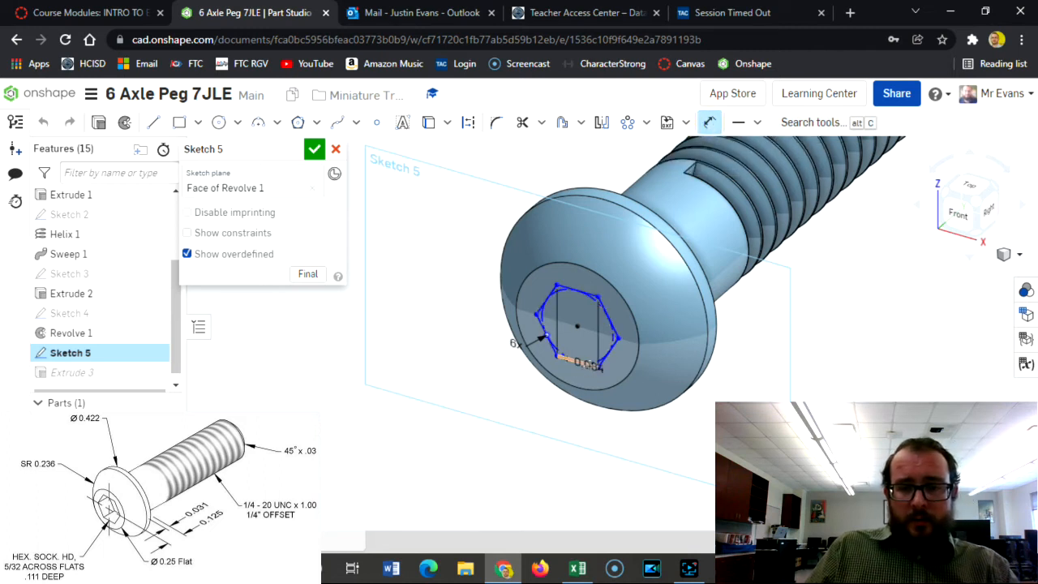
scroll(594, 365, up, 5)
click(590, 355)
click(673, 308)
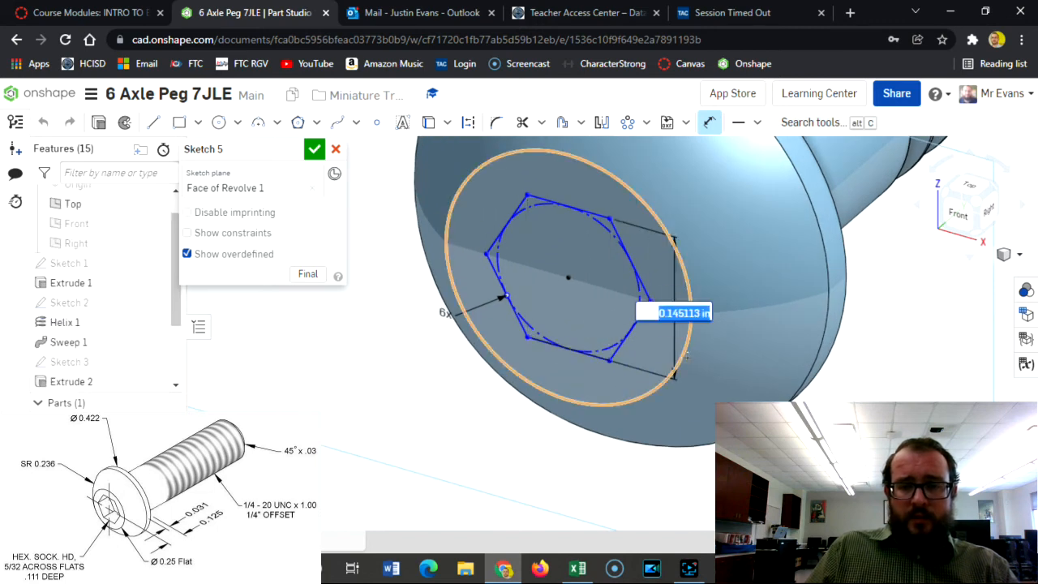
text(5)
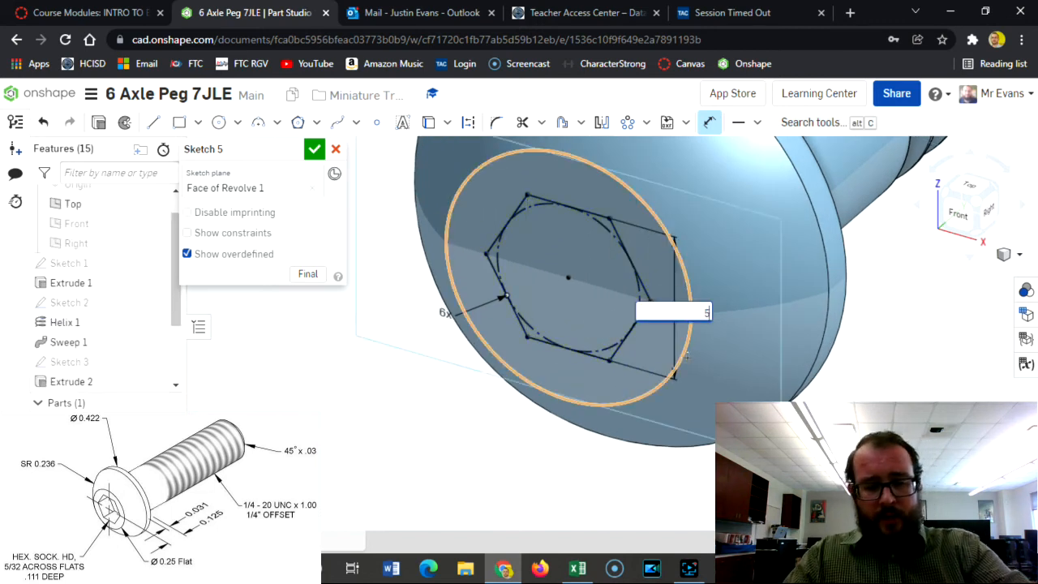
text(/32)
key(Return)
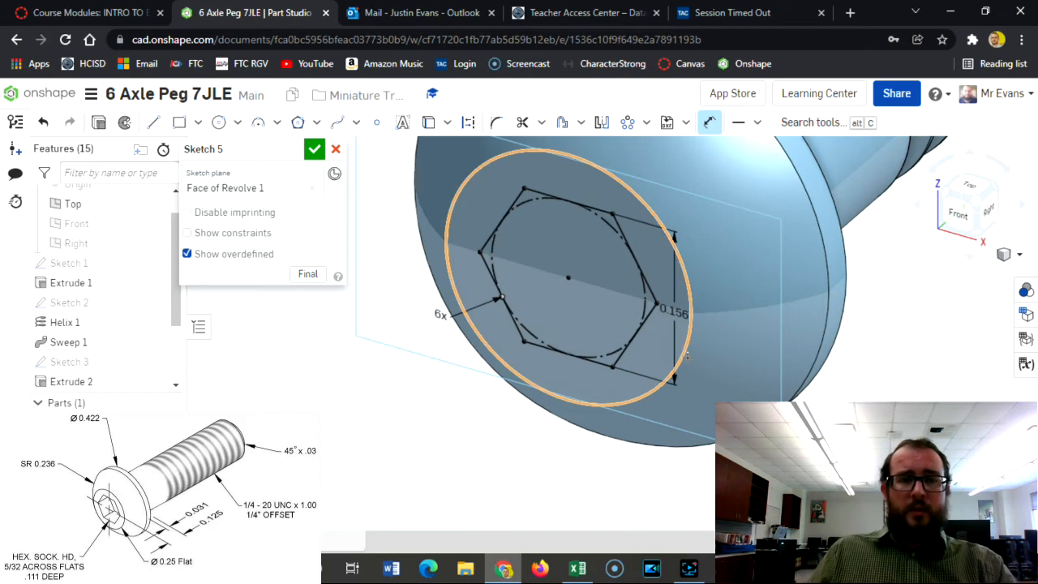
click(314, 149)
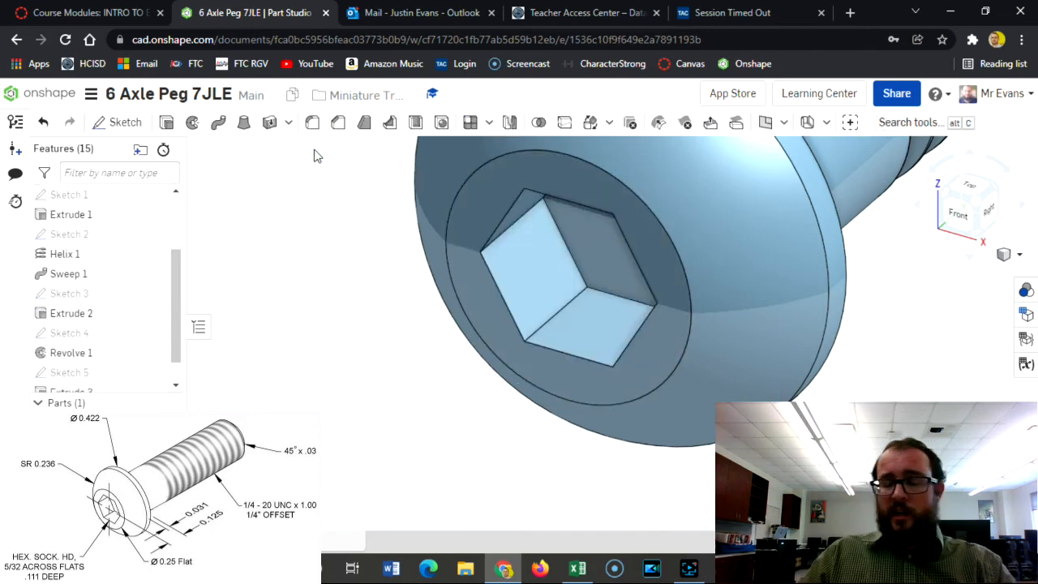
Step: Try to chamfer the three edge segments around the screw's threaded end face with a distance of .03 in at 45 degrees
click(999, 192)
scroll(711, 281, down, 3)
scroll(619, 335, up, 8)
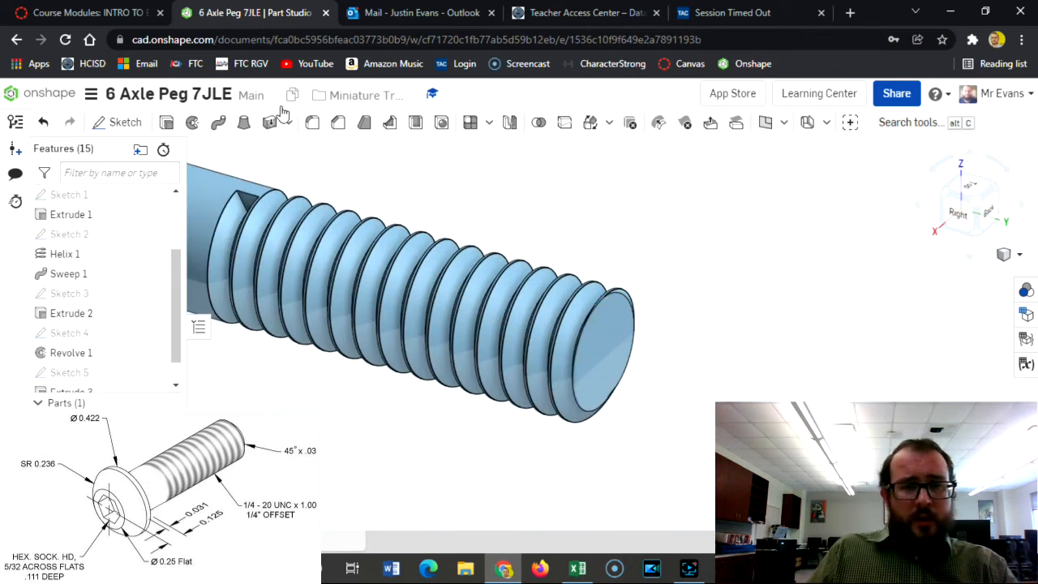
click(339, 125)
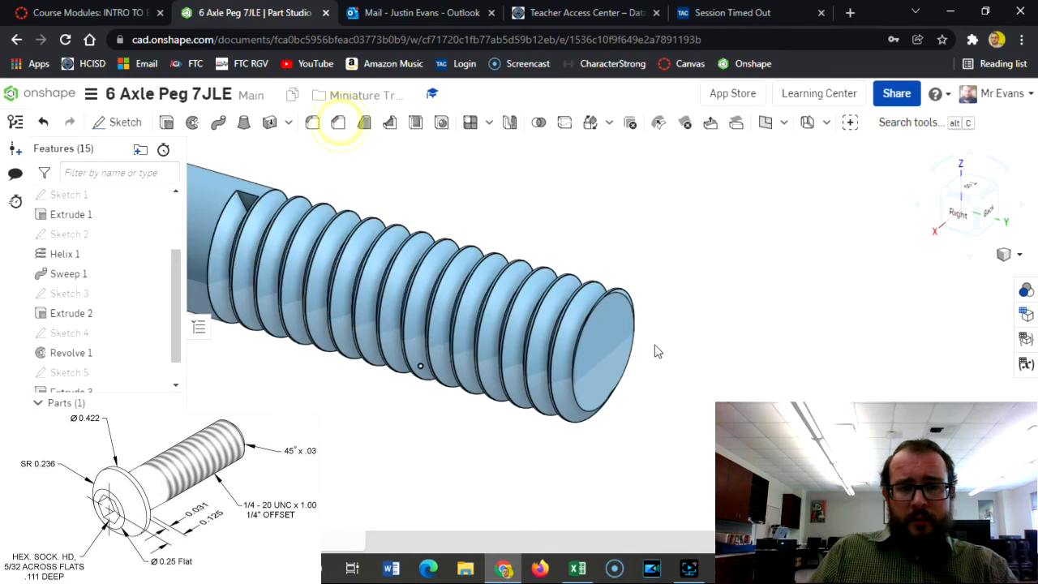
click(627, 307)
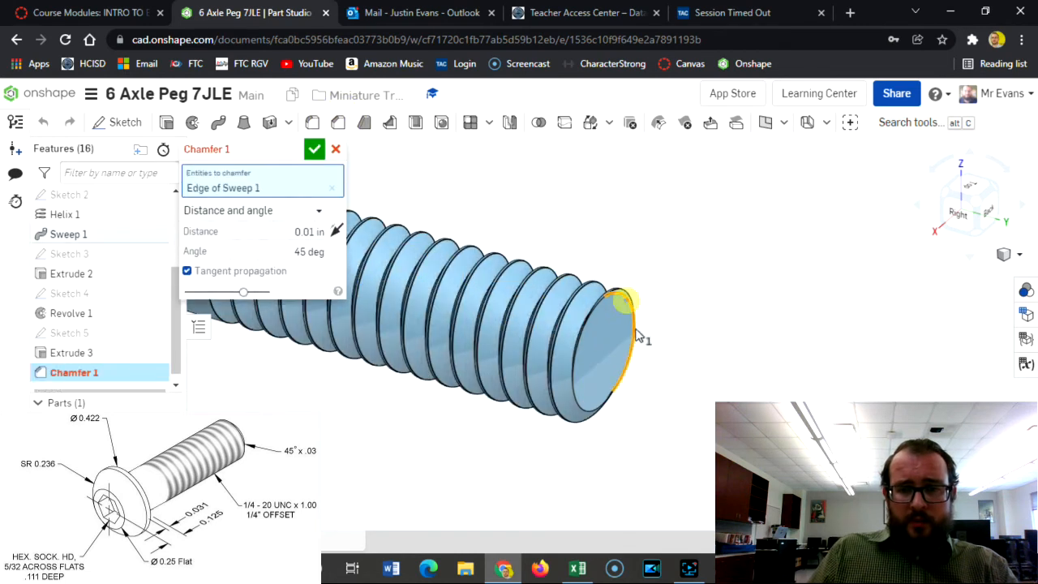
click(594, 408)
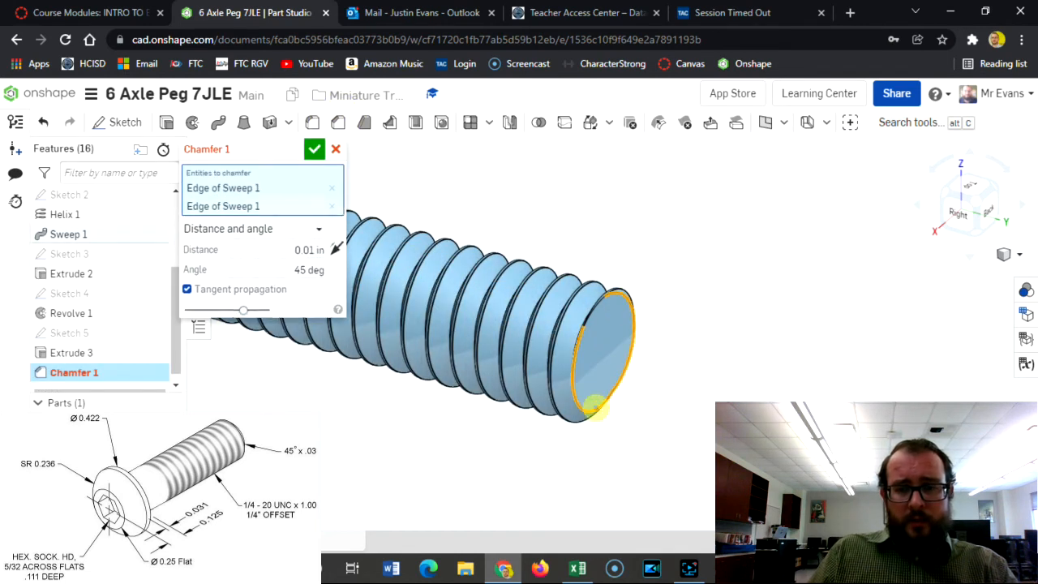
click(594, 319)
click(281, 268)
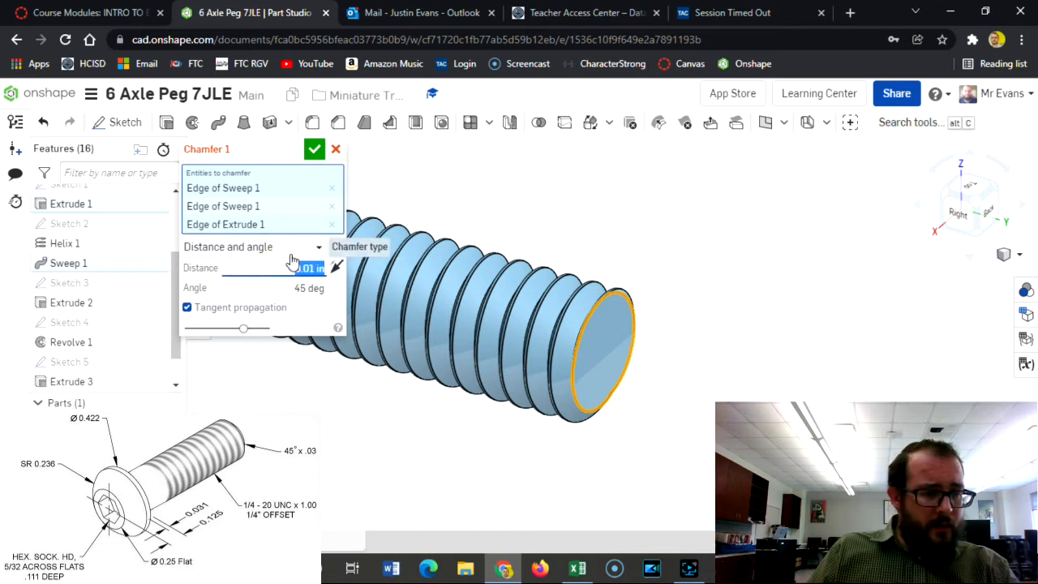
key(BackSpace)
text(.03)
key(Return)
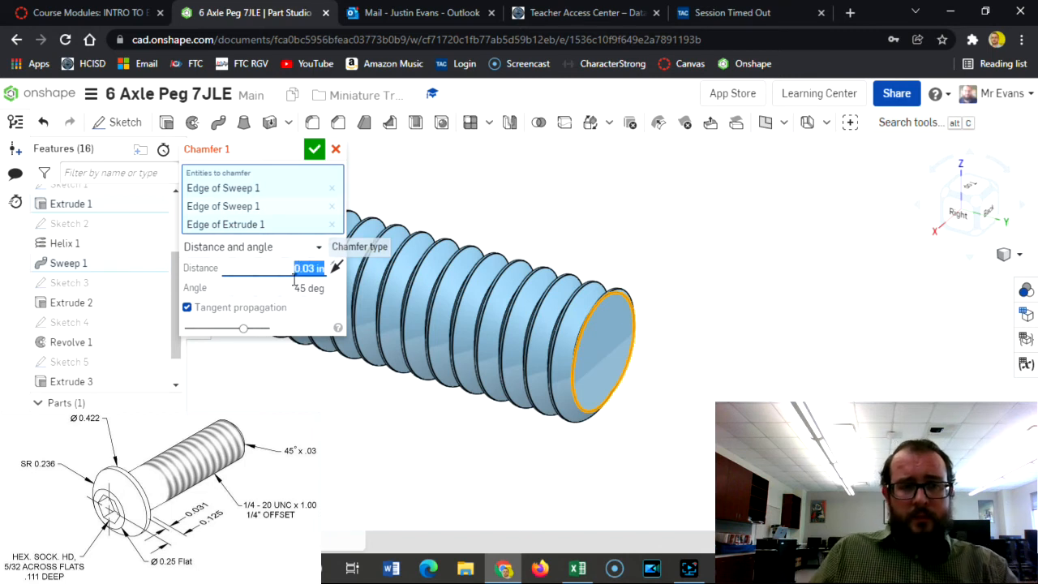
click(313, 148)
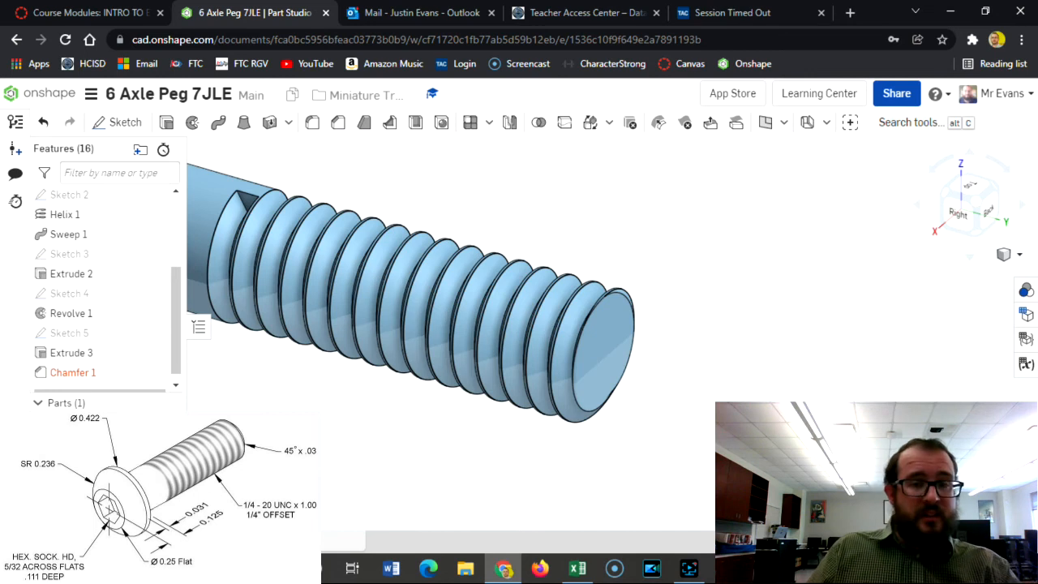
Step: Start a sketch on the Top plane and view it straight on at the screw's threaded end
click(122, 124)
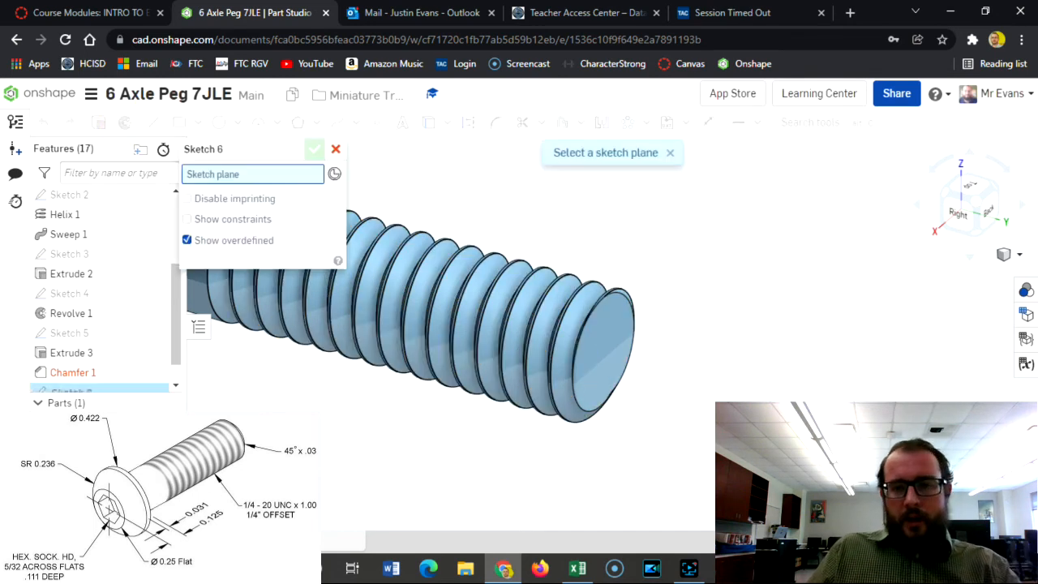
key(f)
scroll(765, 389, down, 5)
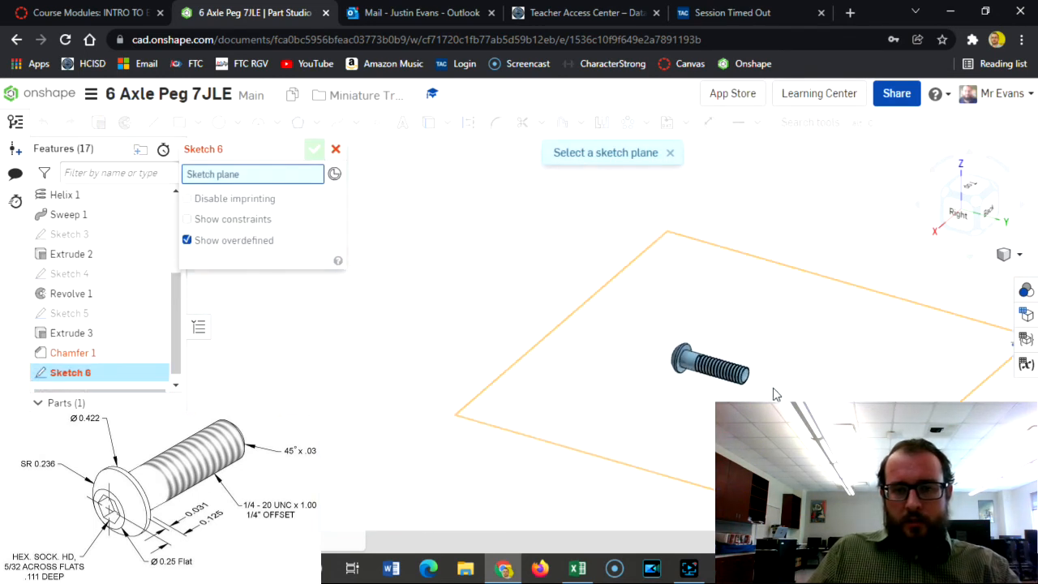
click(811, 393)
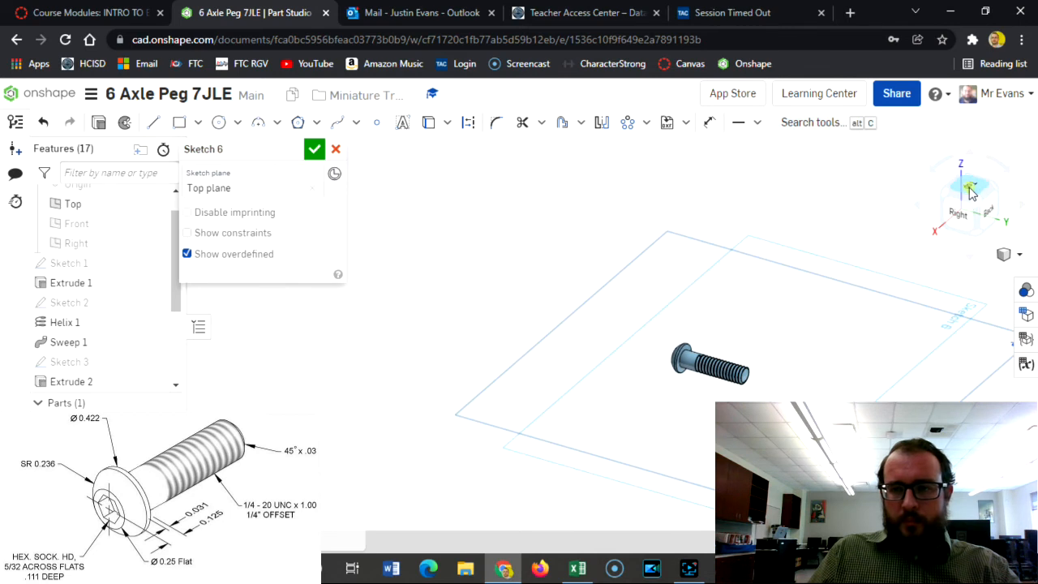
key(n)
scroll(608, 334, up, 6)
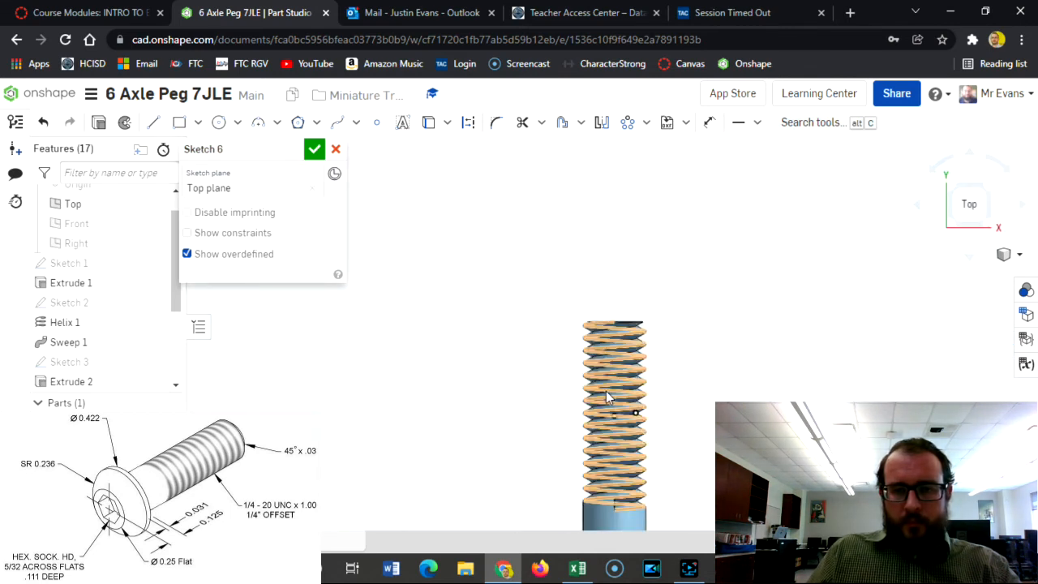
scroll(581, 334, up, 6)
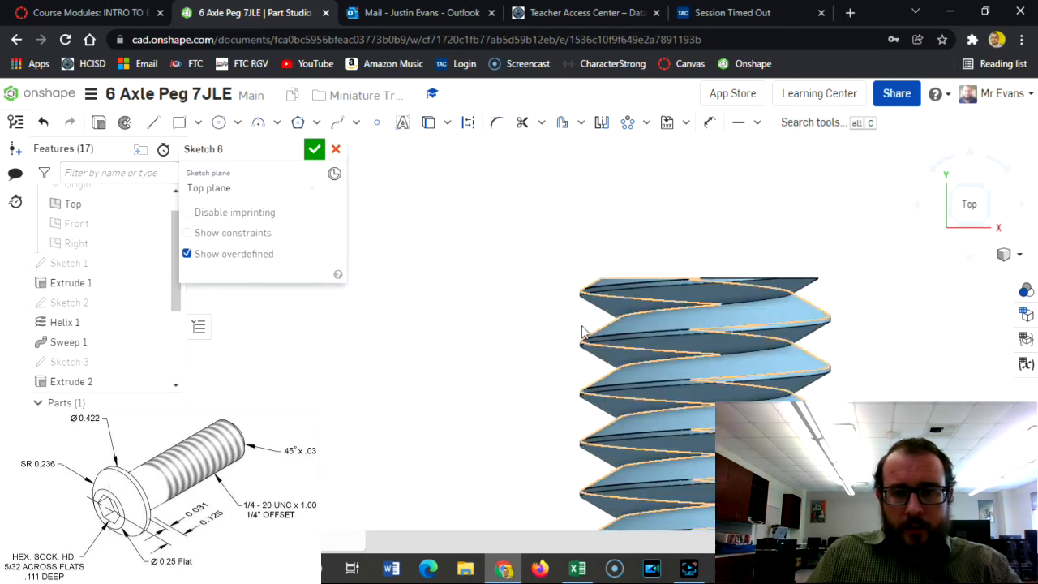
Step: Show the Right plane as a reference for the screw's axis in the sketch
click(739, 123)
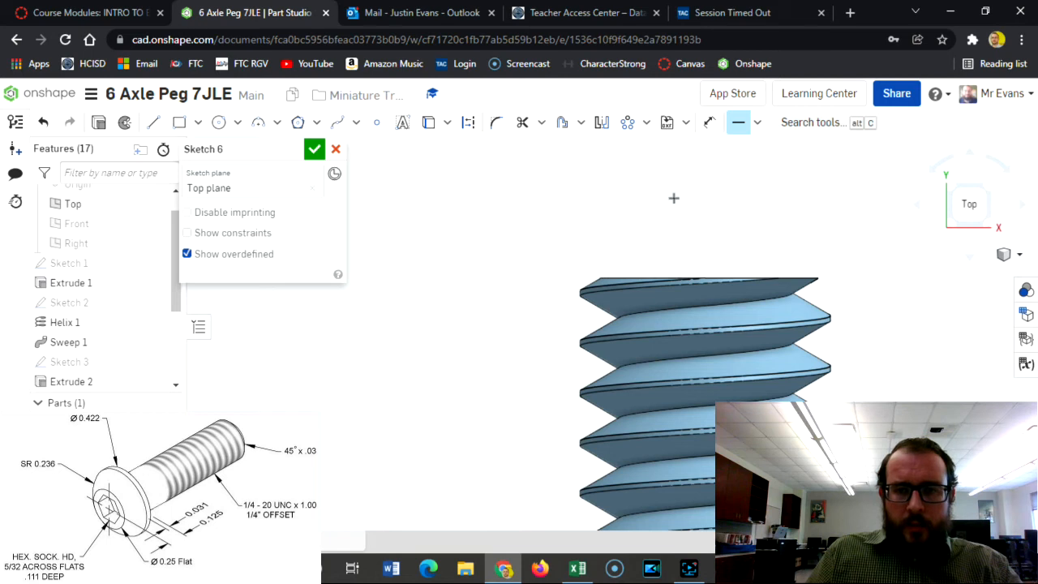
scroll(705, 330, up, 3)
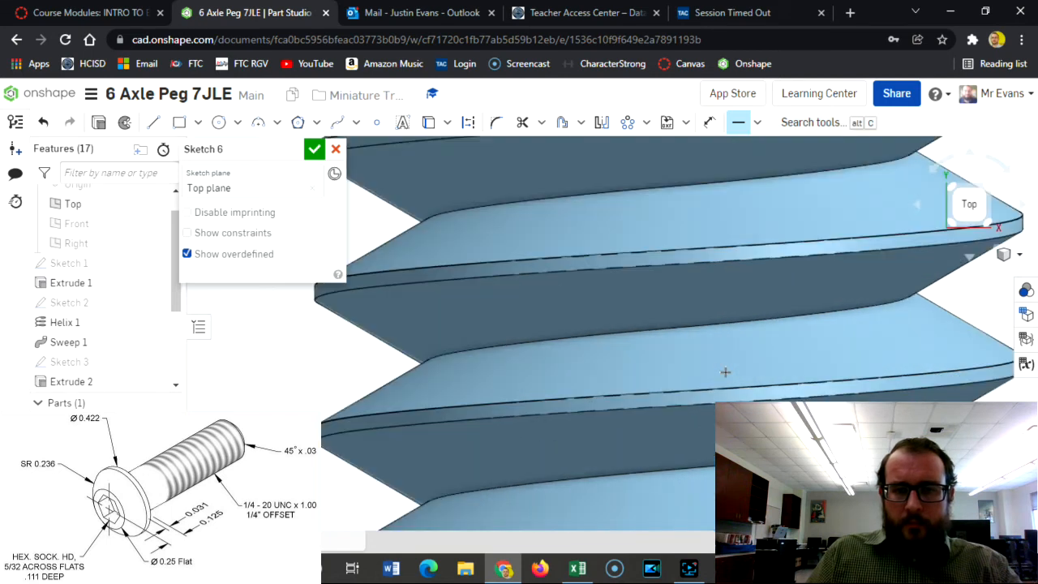
scroll(720, 369, down, 8)
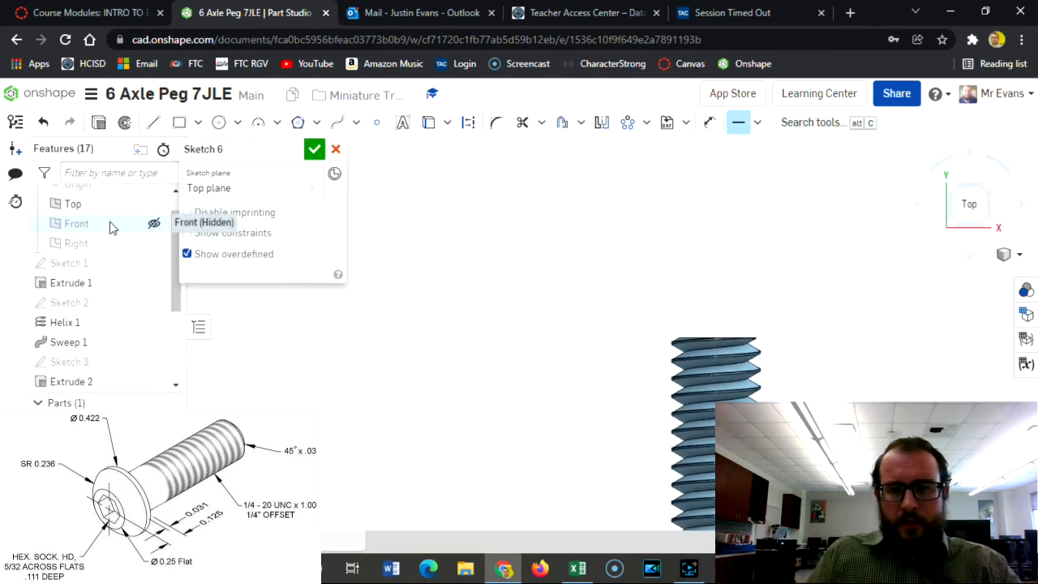
click(154, 245)
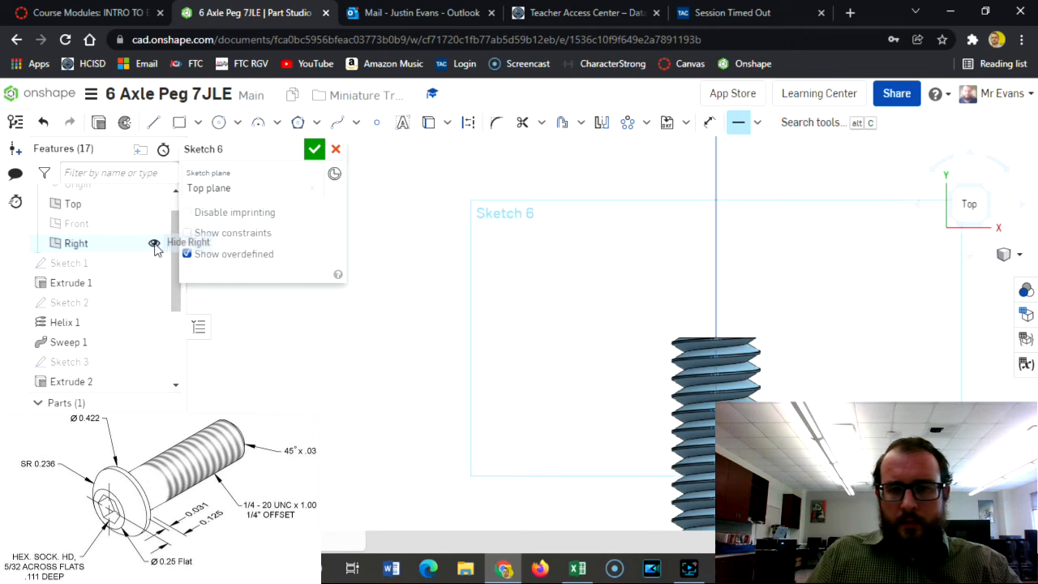
scroll(713, 340, up, 6)
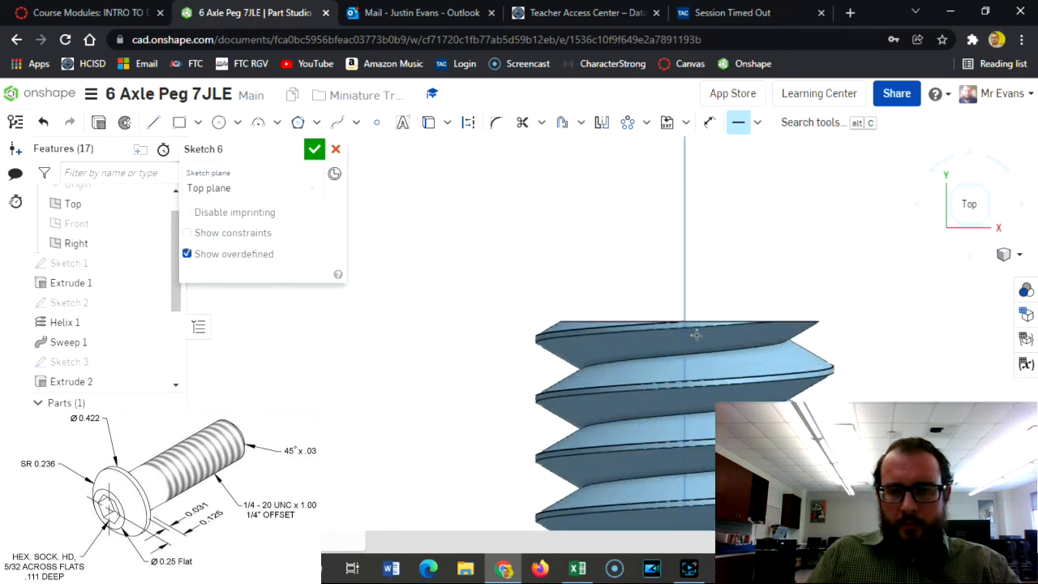
click(667, 305)
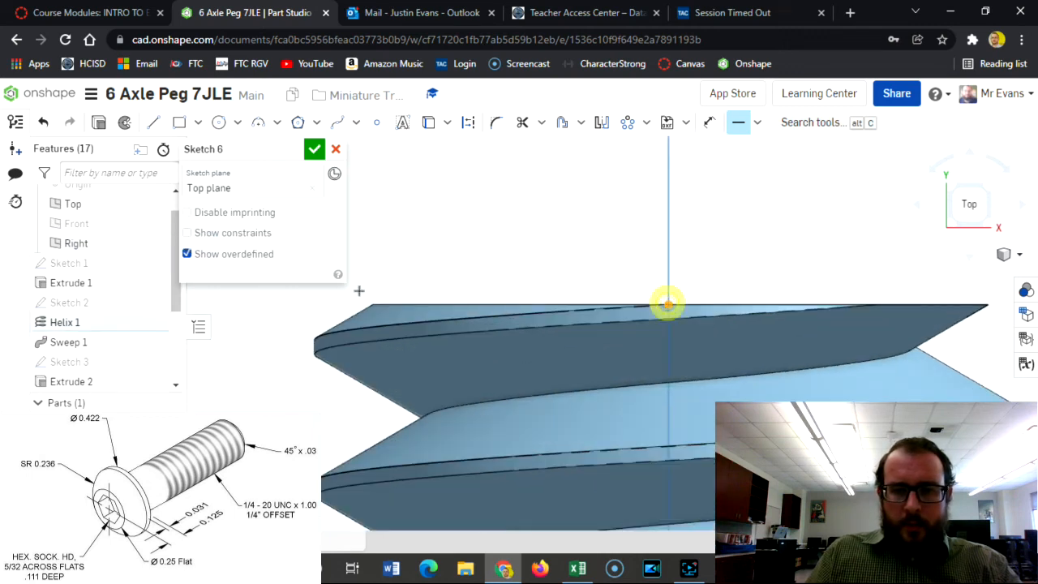
Step: Project the end-face edge segment that starts at the screw's axis into the sketch
click(153, 122)
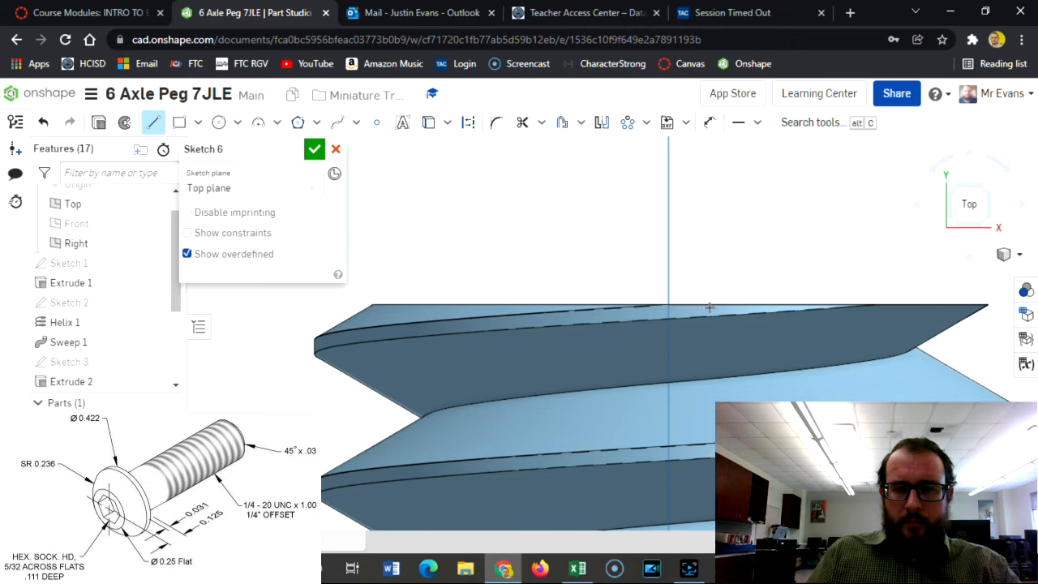
key(Escape)
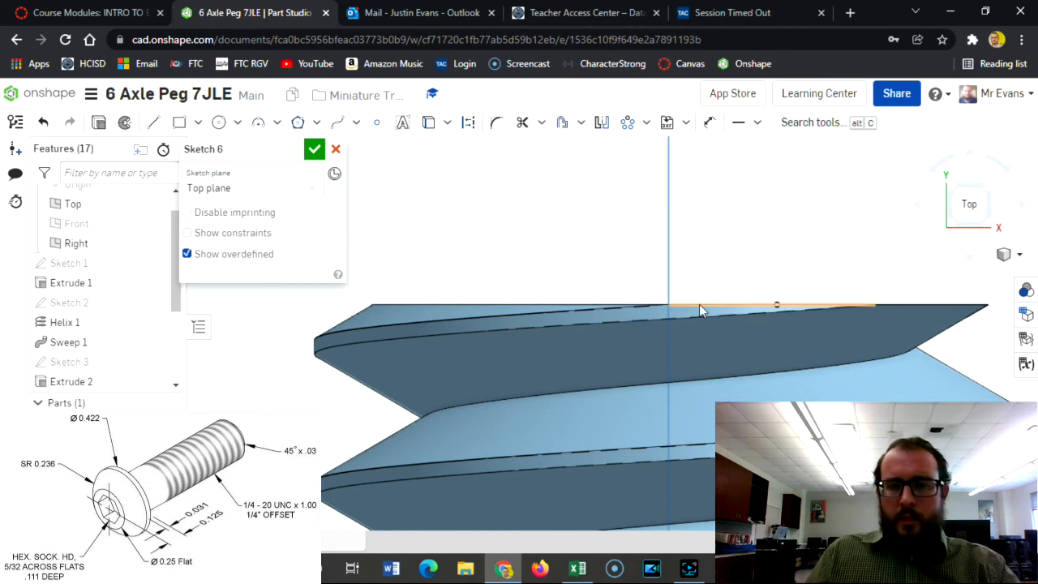
right_click(698, 304)
click(717, 329)
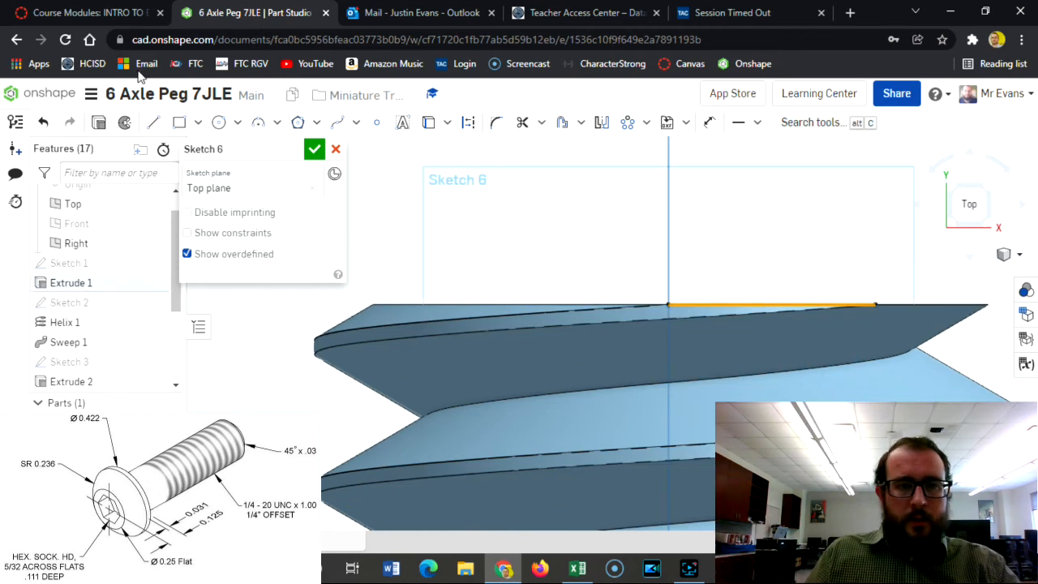
Step: Sketch a triangle at the end face's outer corner: a 0.127 in line from the axis, a 0.042 in vertical line, and a slanted line back
click(153, 122)
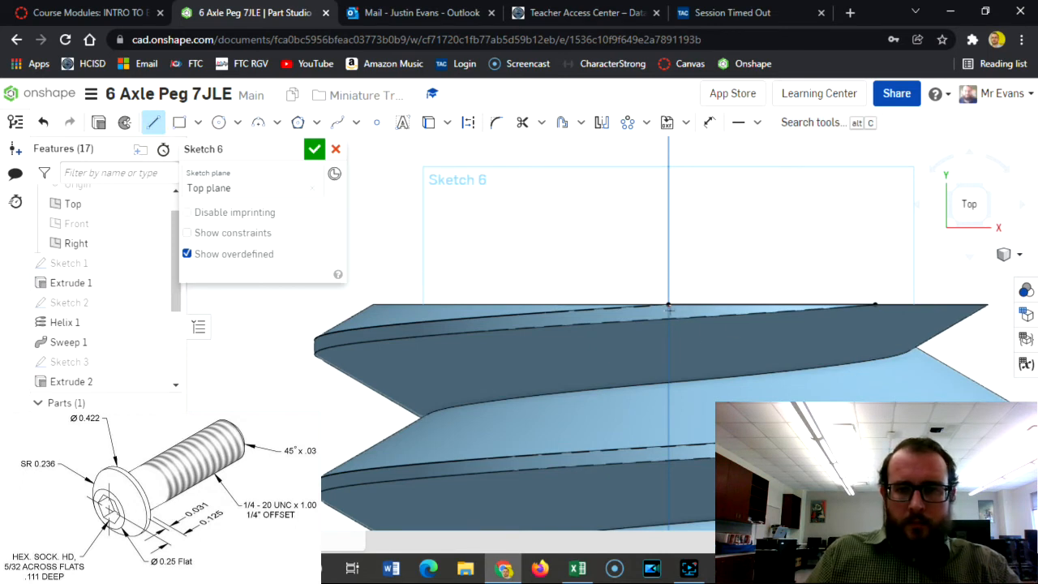
click(668, 304)
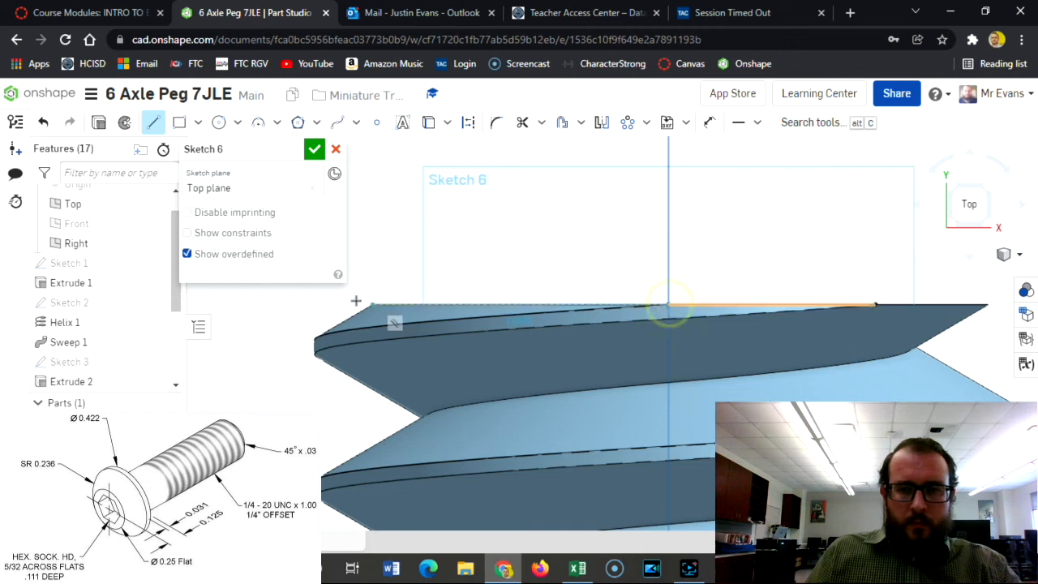
click(309, 303)
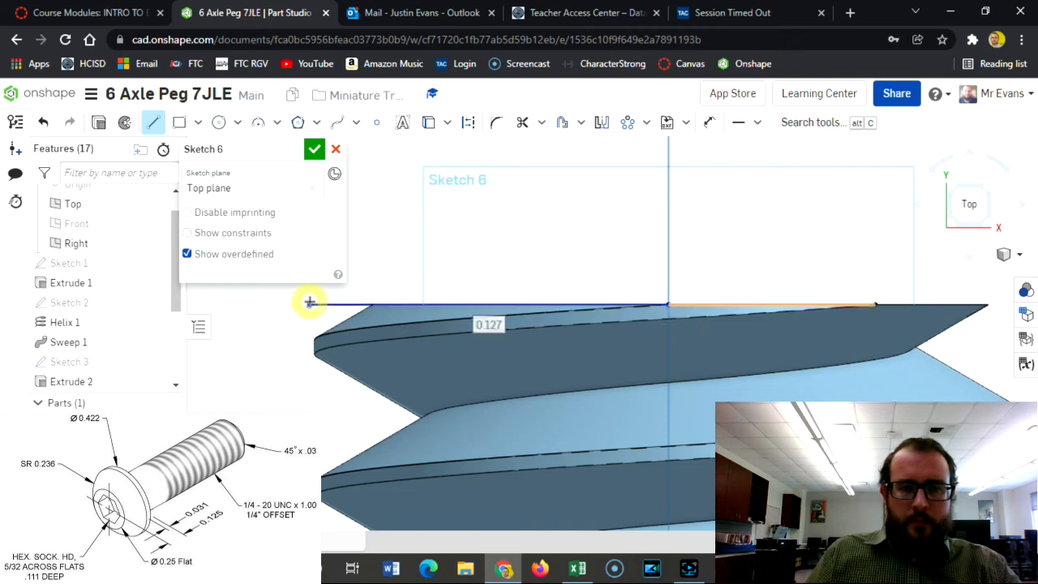
click(309, 422)
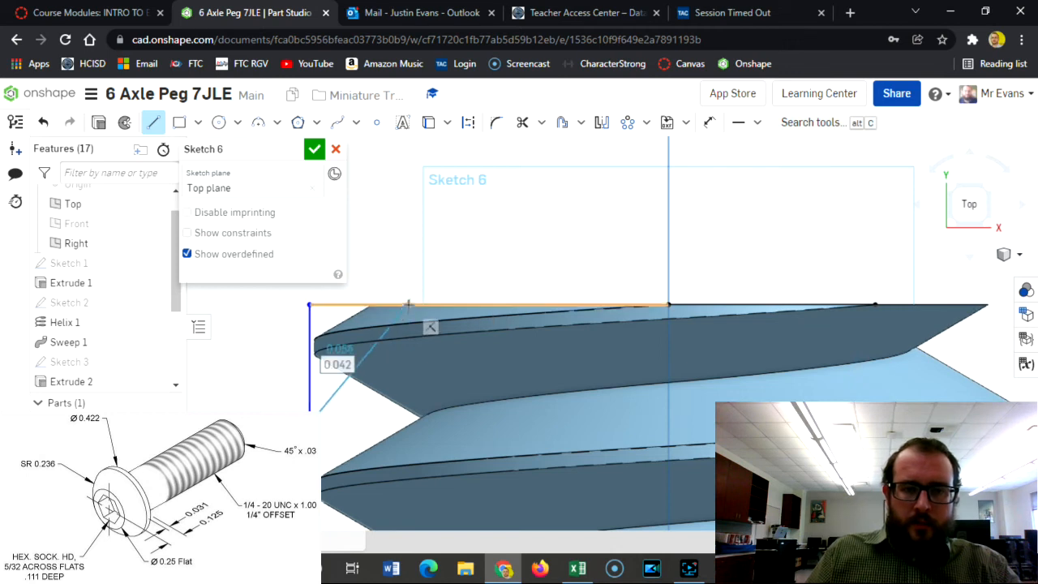
click(408, 304)
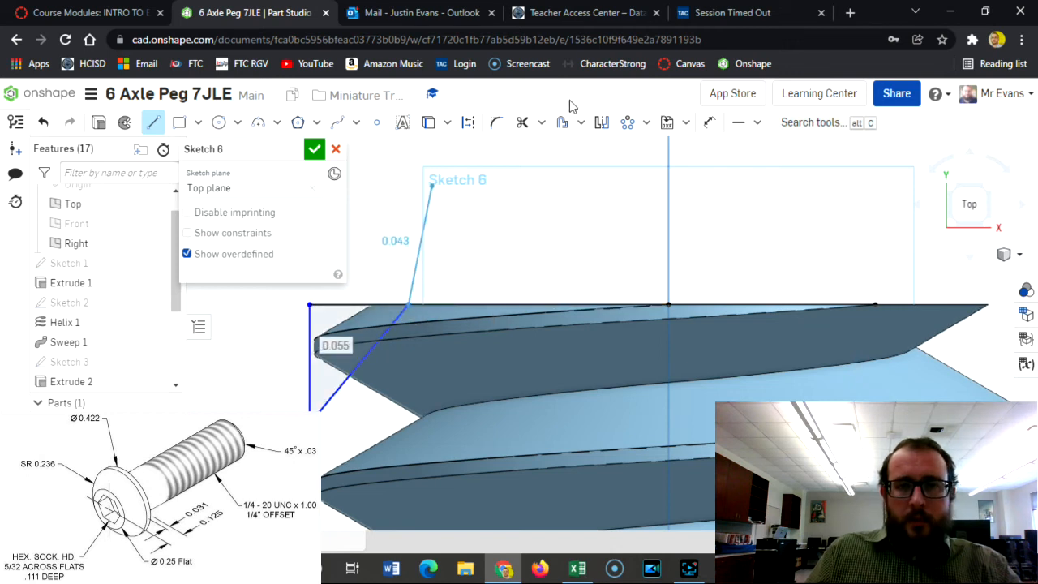
Step: Dimension the angle between the triangle's vertical and slanted lines and undo the value entered for it
click(709, 126)
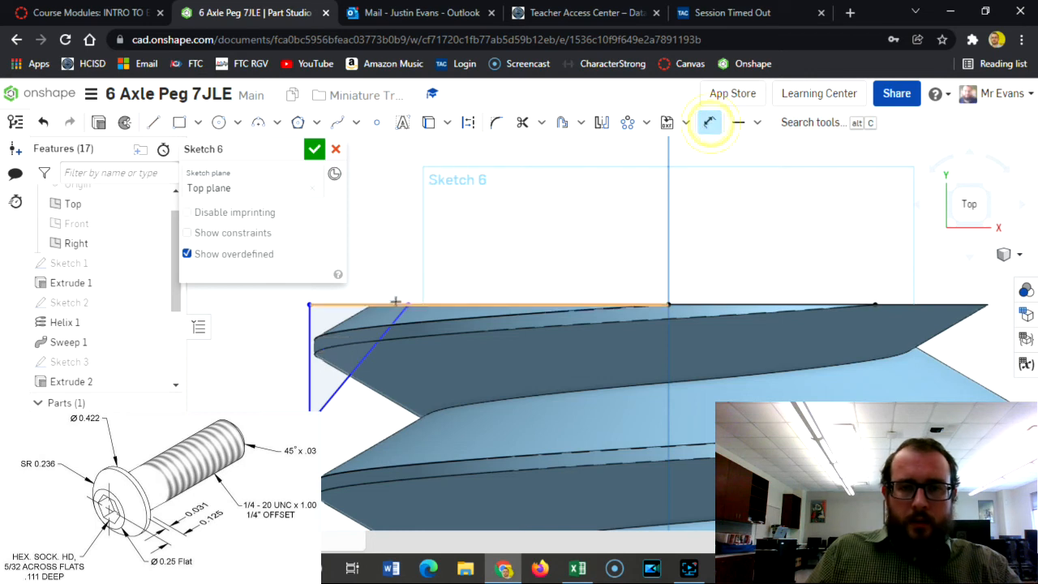
click(308, 374)
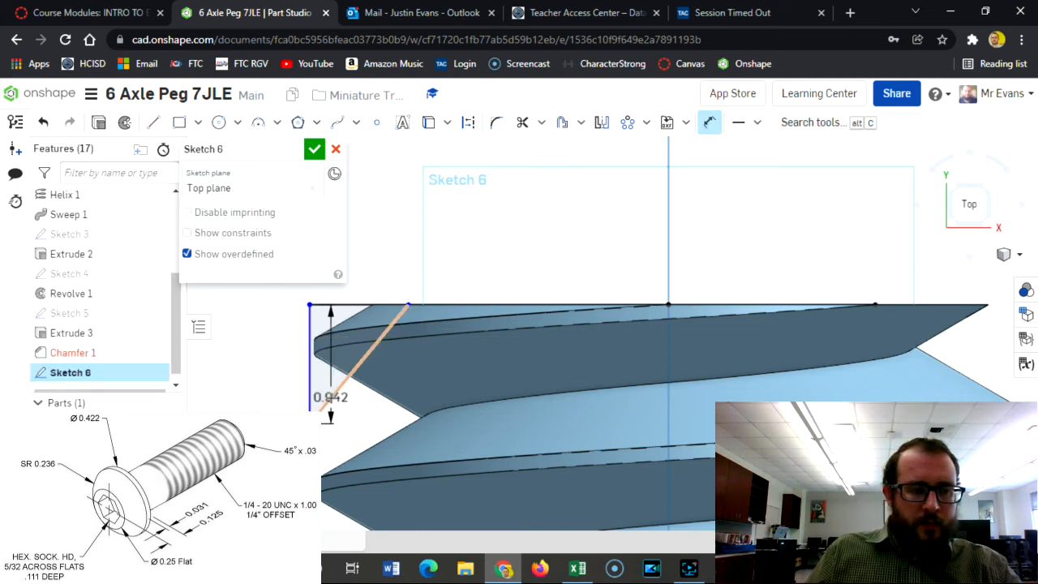
click(356, 373)
click(325, 386)
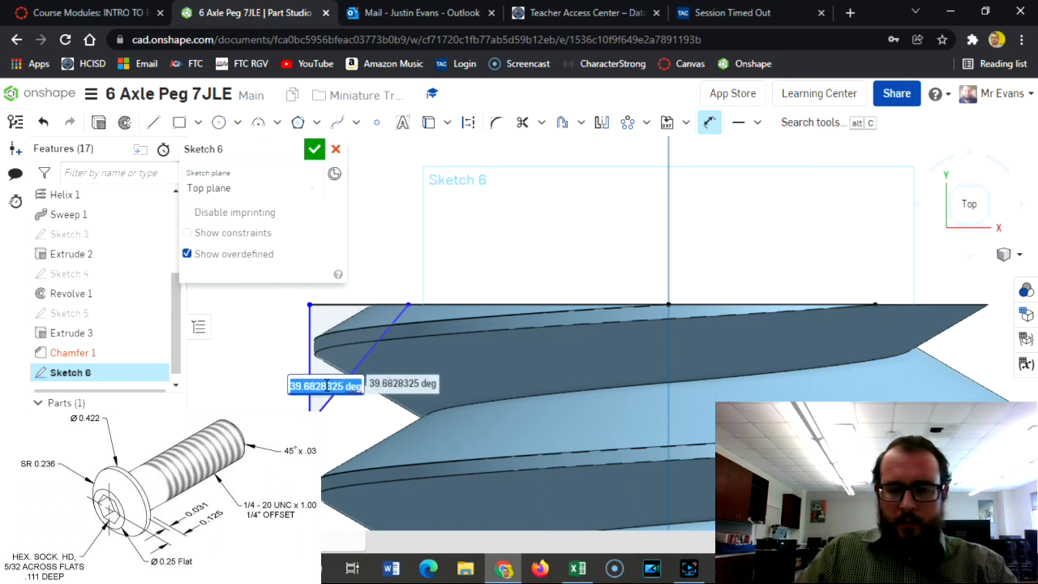
text(45)
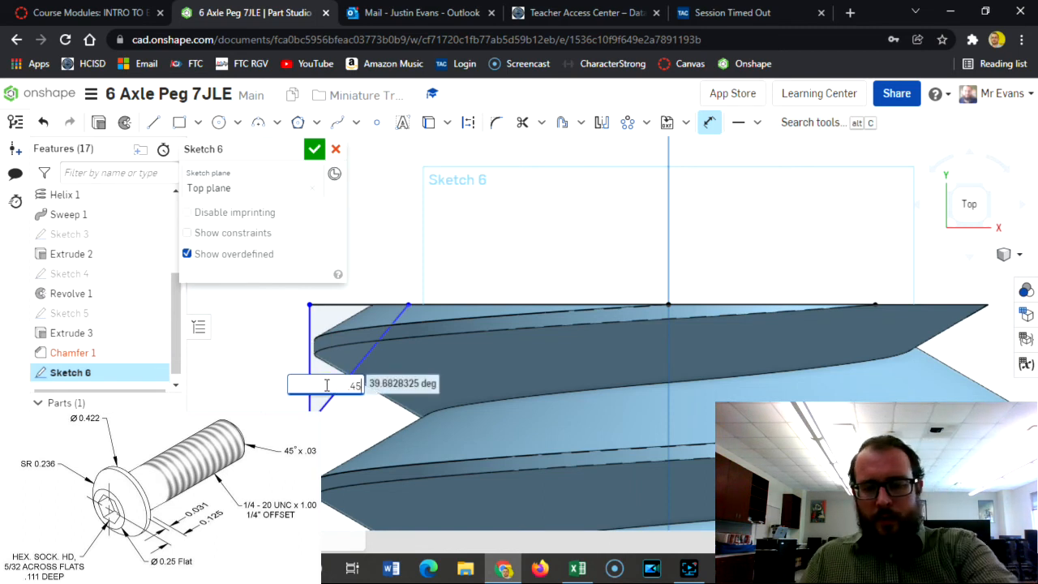
key(Return)
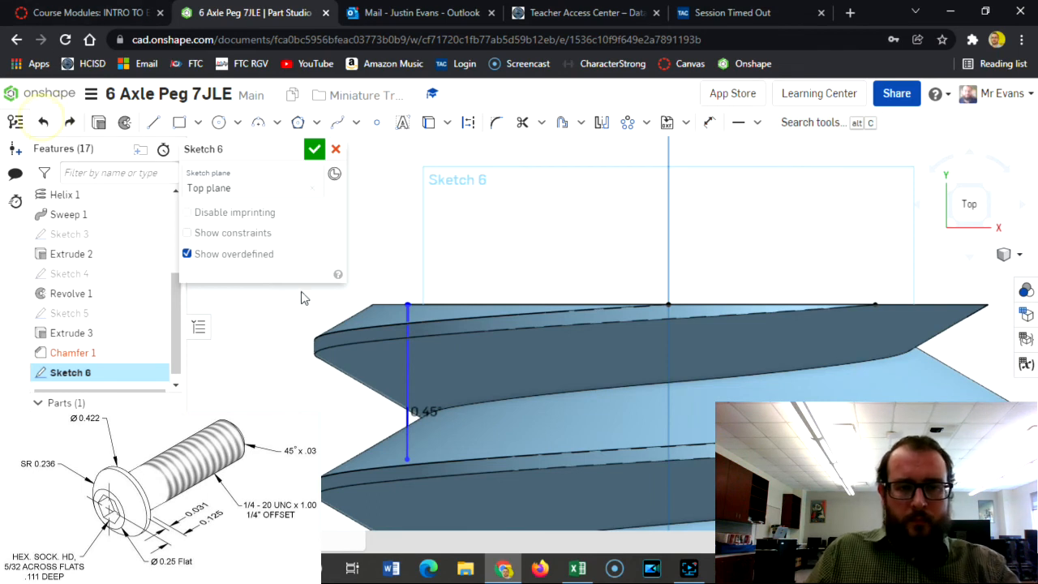
click(43, 121)
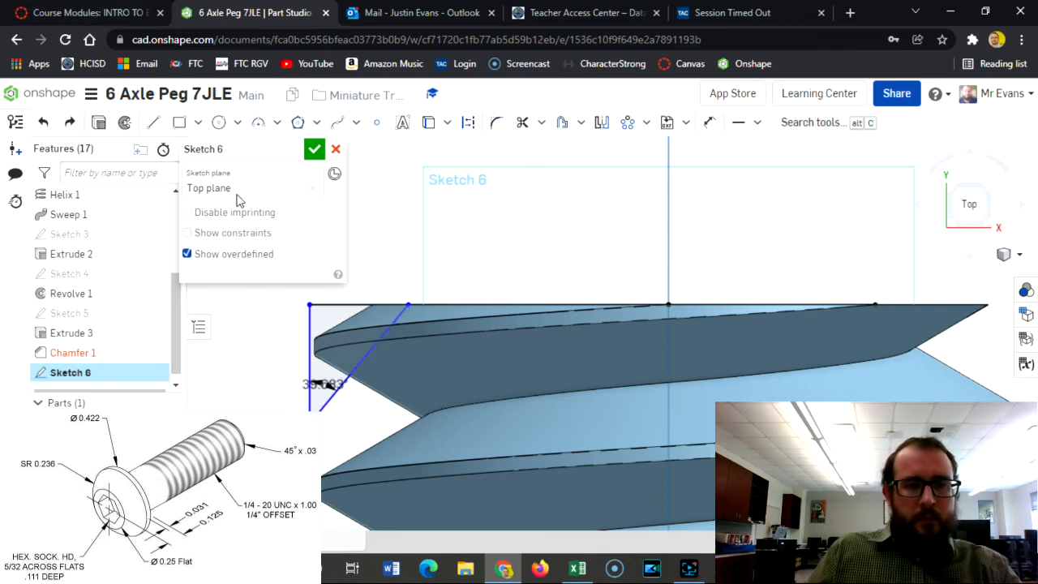
Step: Show the sketch constraints and delete the coincident constraint joining the slanted line's upper end to the horizontal line
click(219, 232)
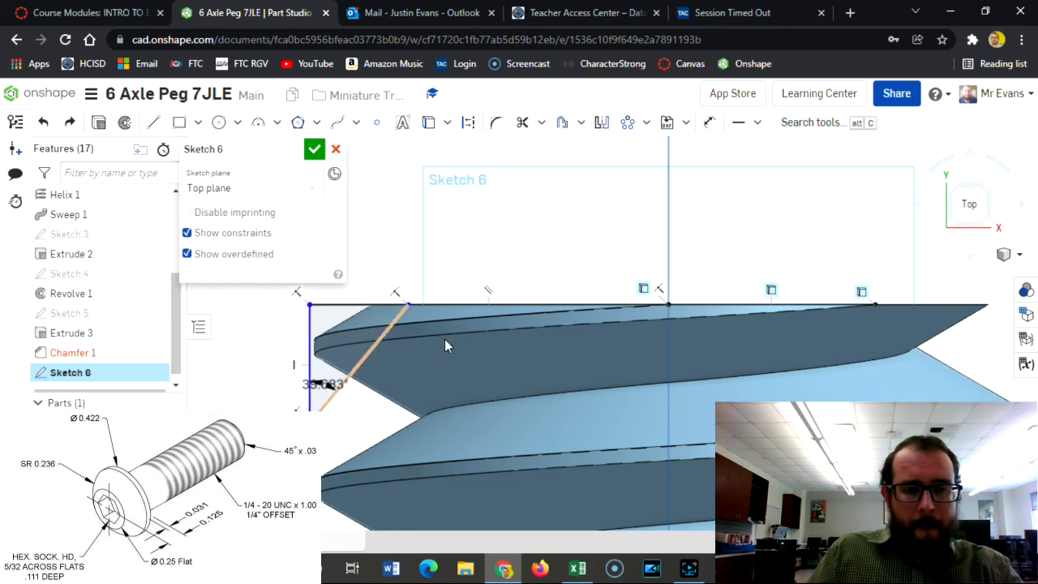
click(397, 293)
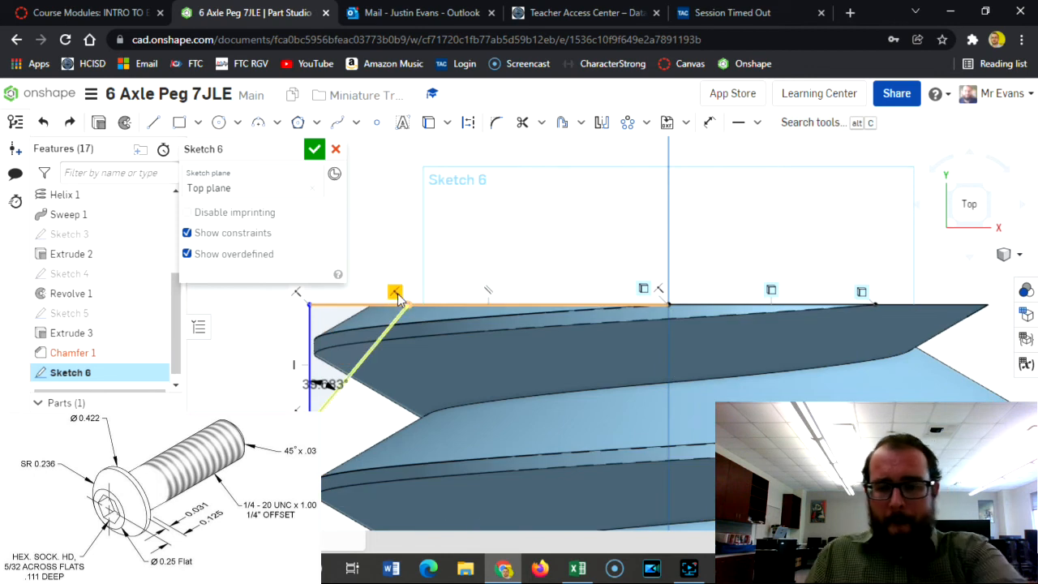
key(Delete)
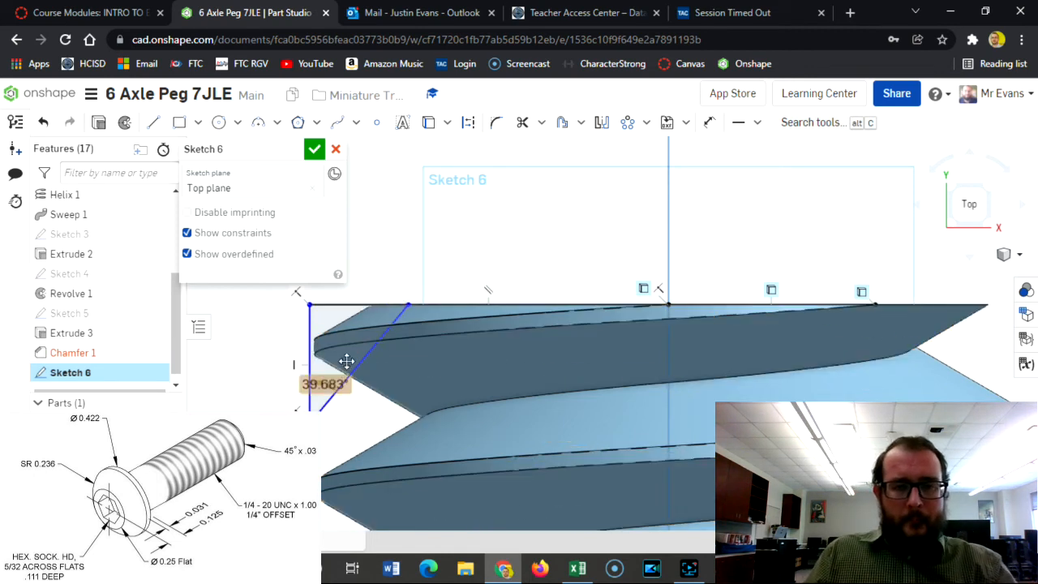
Step: Set the angle between the vertical and slanted lines to 45 degrees
double_click(323, 385)
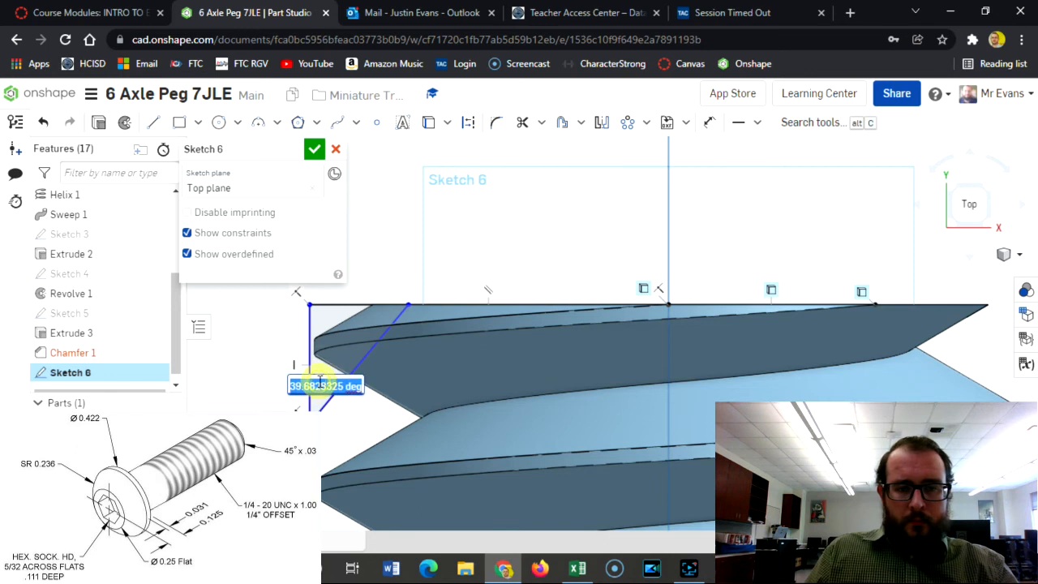
text(5)
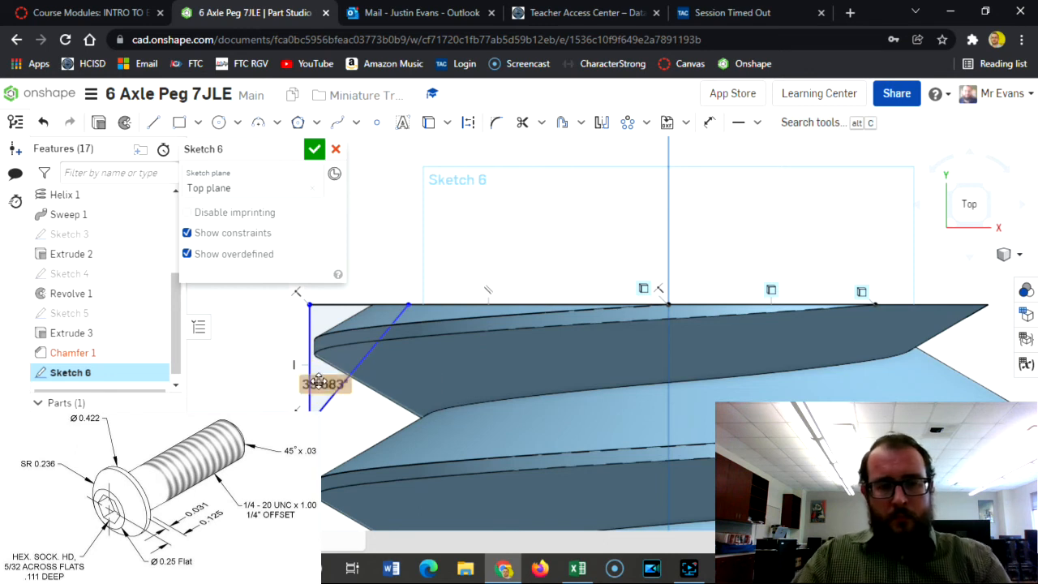
key(Return)
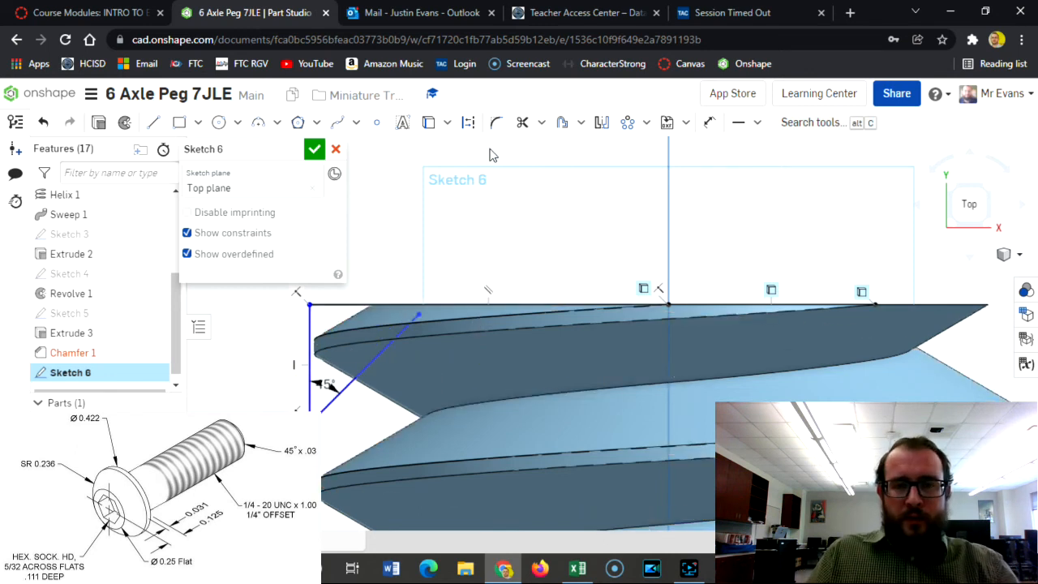
Step: Make the slanted line's upper endpoint coincident with the horizontal line along the end face
click(757, 128)
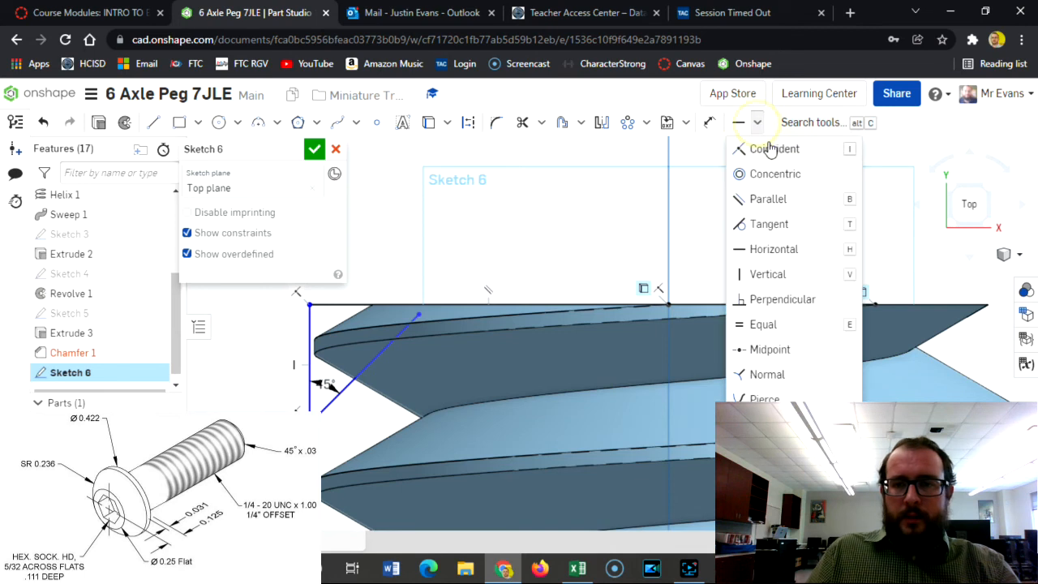
click(765, 146)
click(417, 313)
click(413, 304)
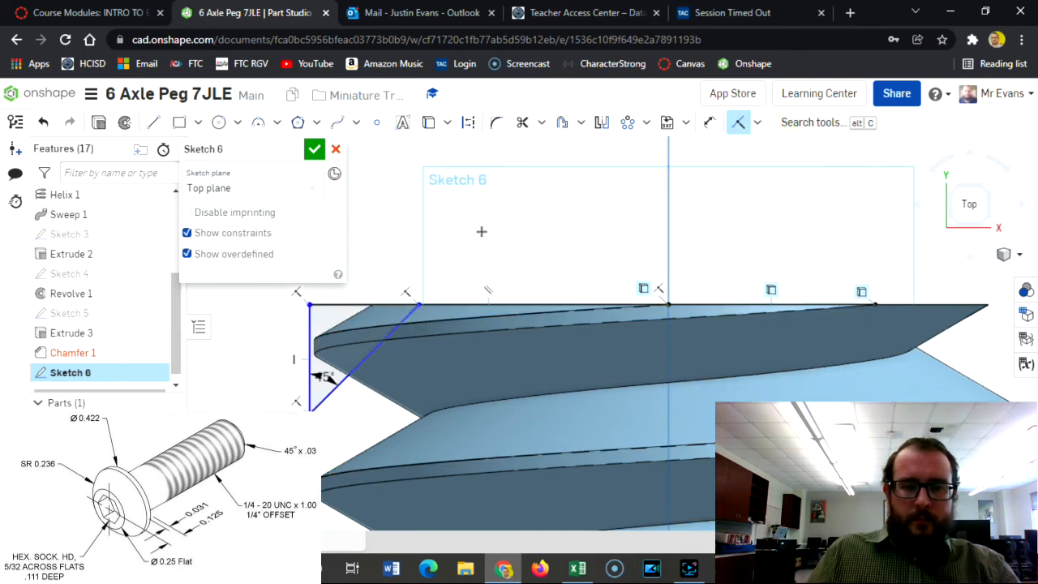
Step: Dimension the triangle's vertical line to a length of .03 in
click(708, 122)
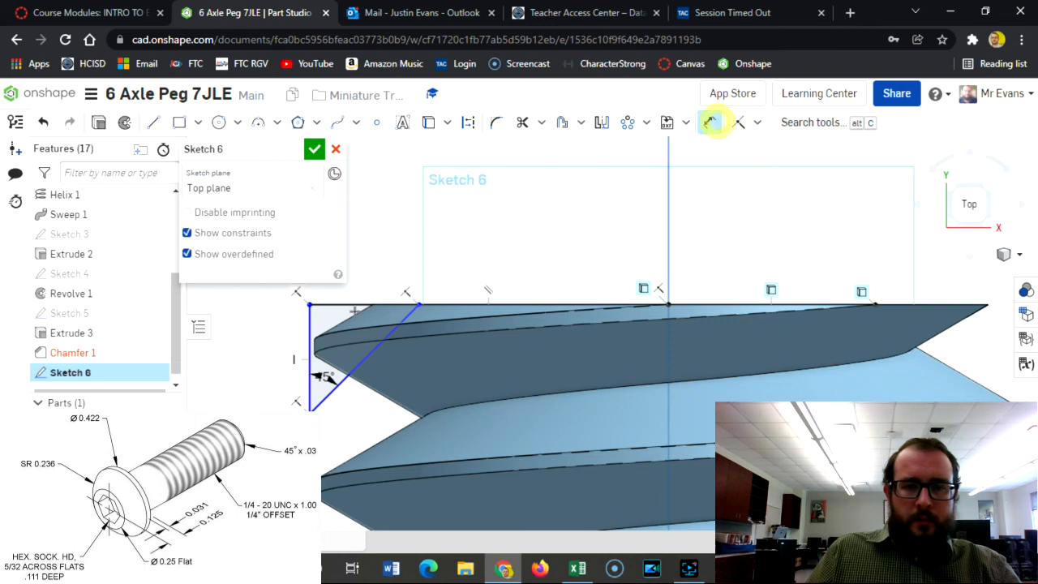
click(311, 329)
click(254, 341)
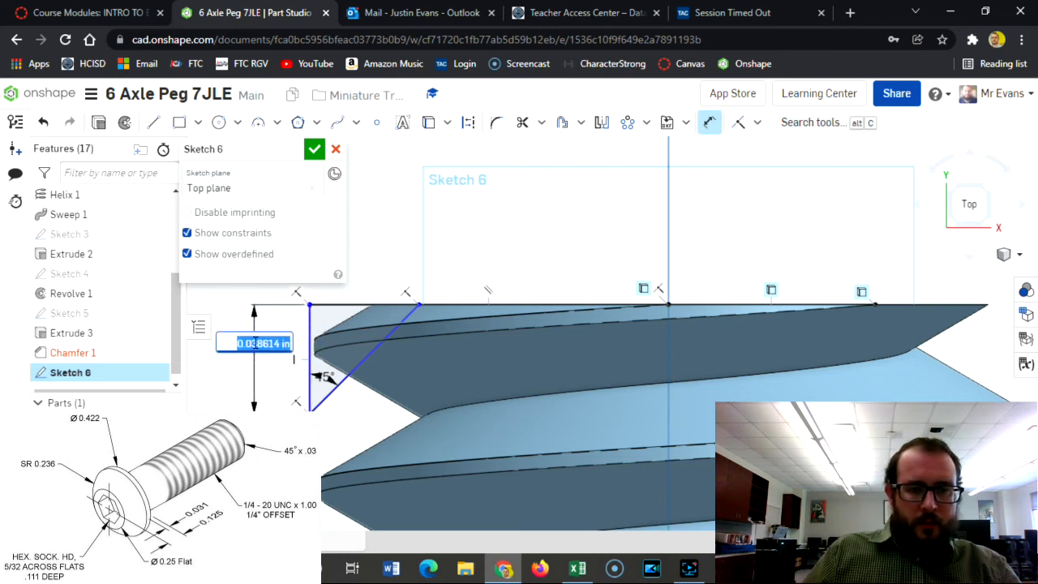
key(BackSpace)
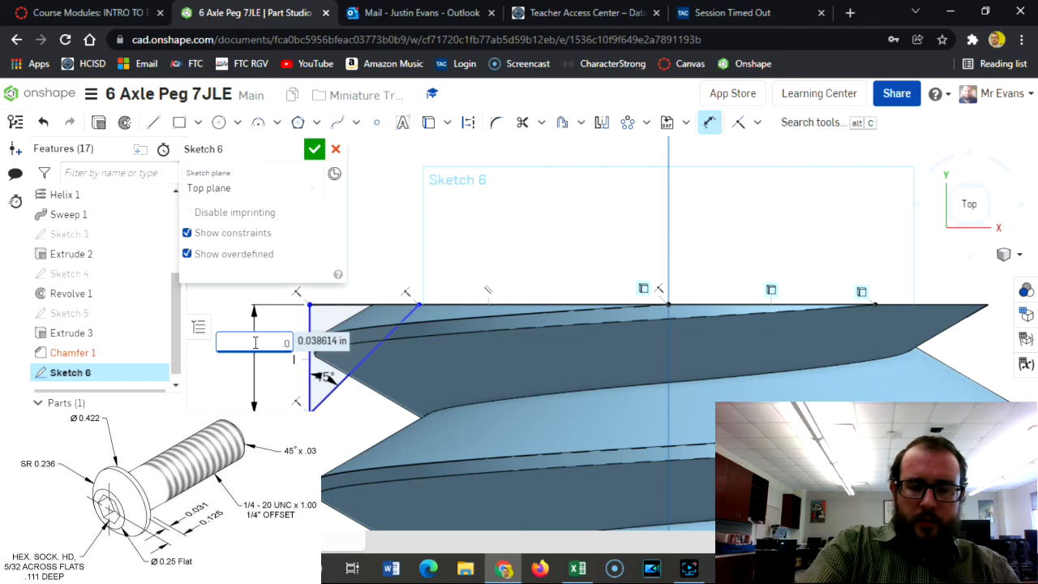
text(.03)
key(Return)
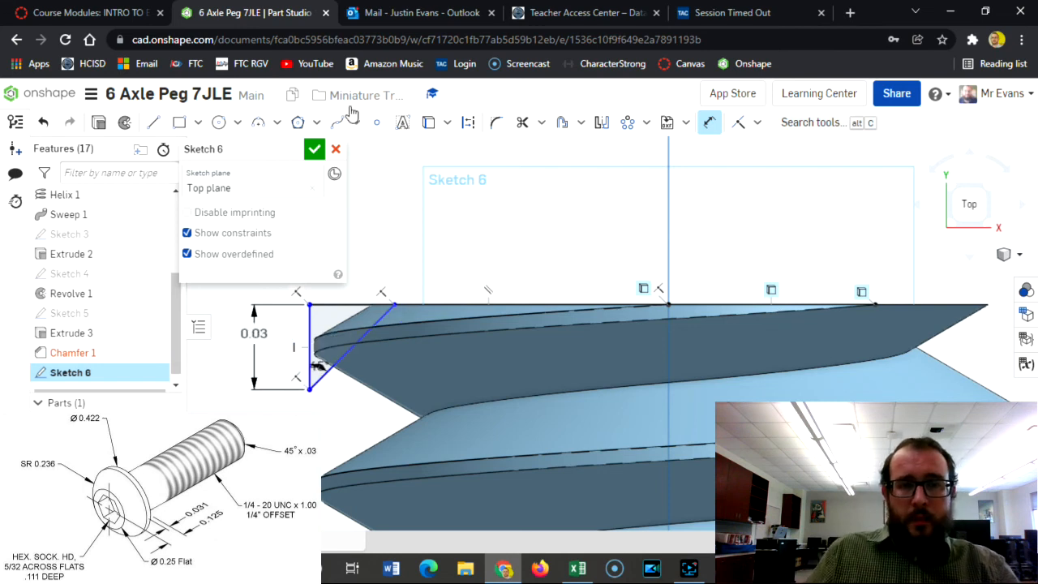
Step: Dimension the triangle's vertical line .125 in from the Right plane and finish the sketch
click(709, 121)
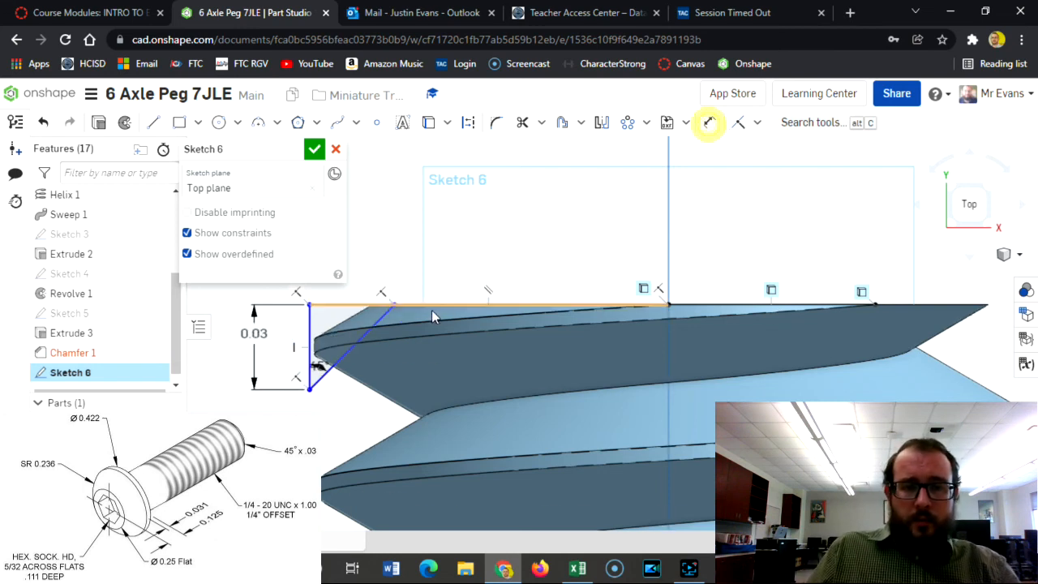
click(310, 320)
click(661, 298)
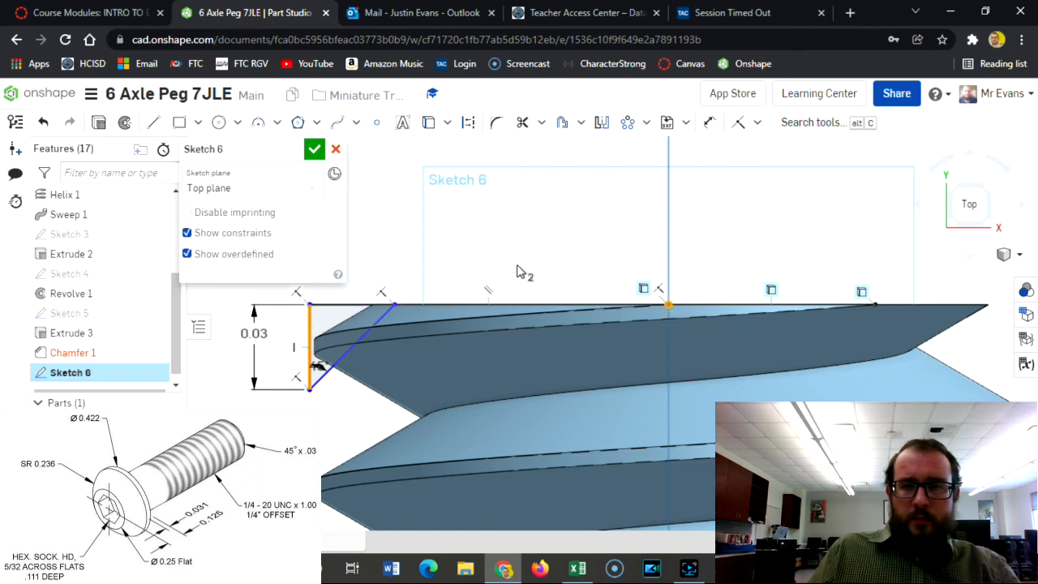
click(706, 122)
click(669, 253)
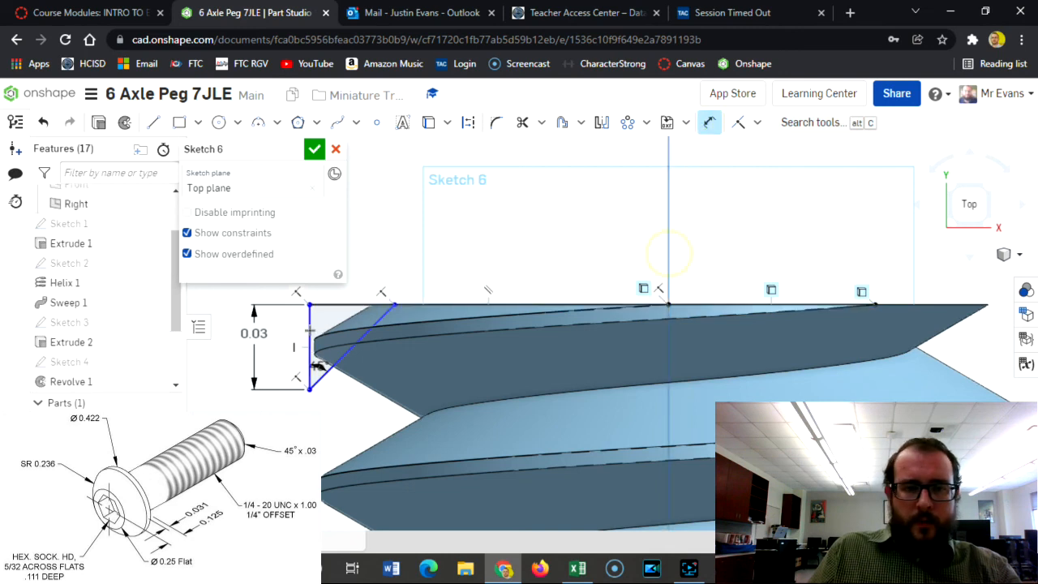
click(309, 328)
click(527, 215)
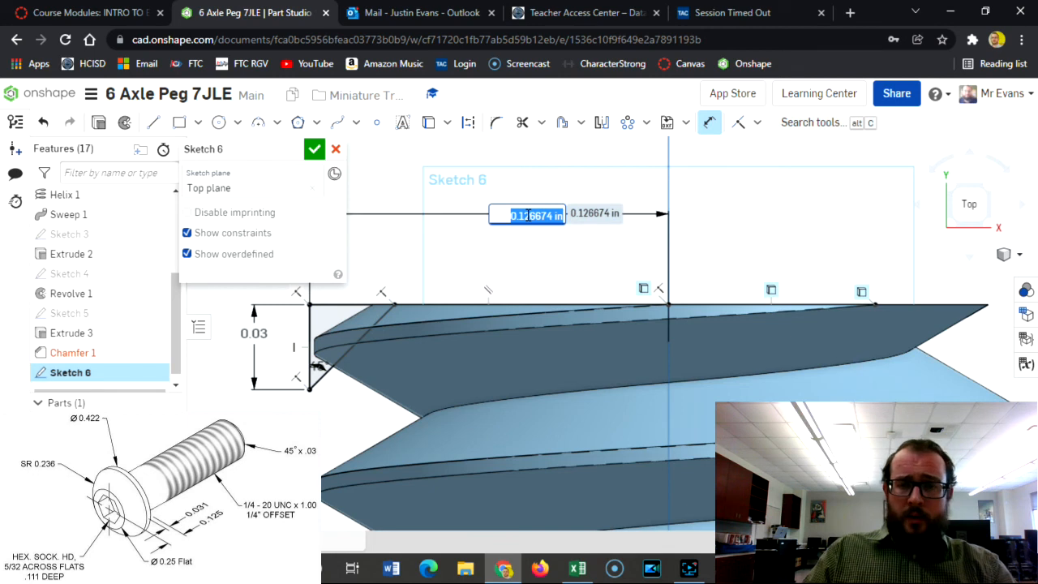
text(0.127)
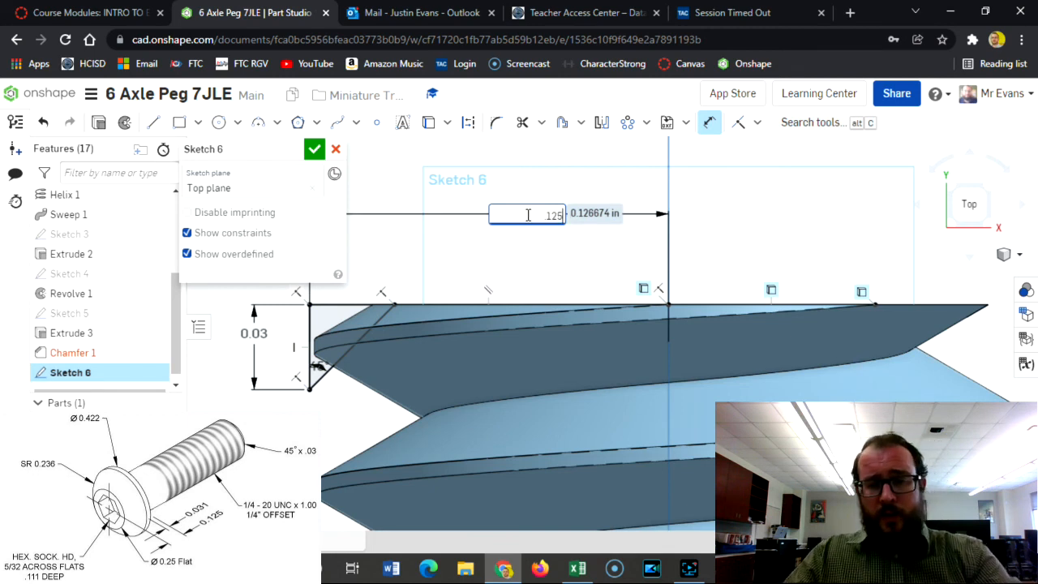
key(Return)
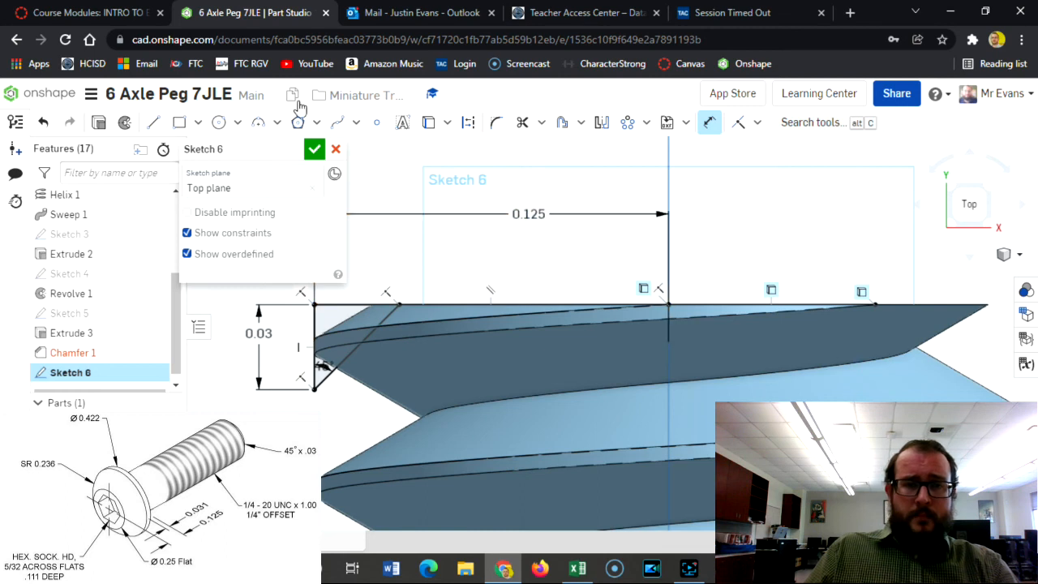
click(313, 148)
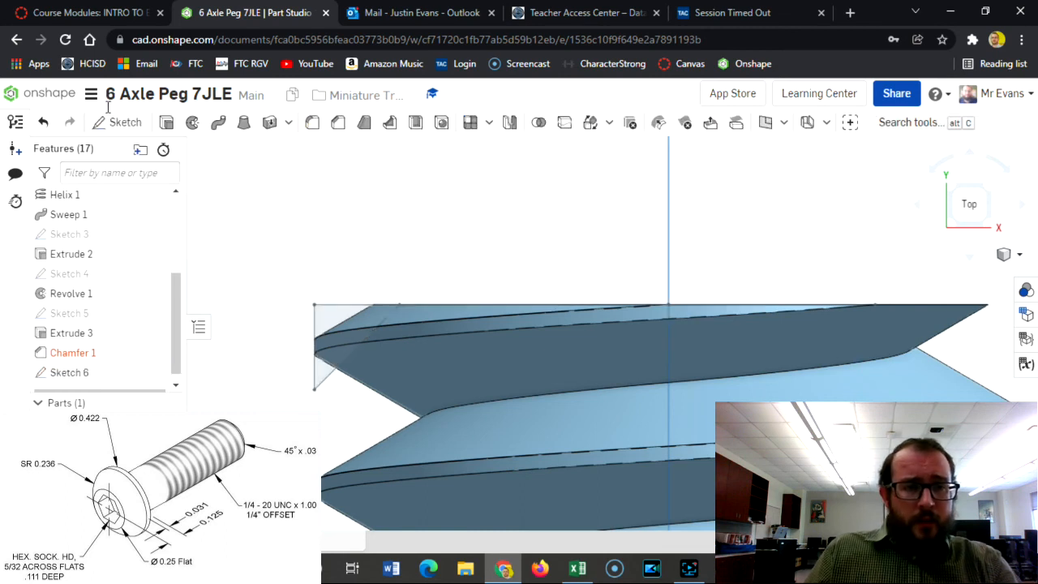
click(193, 123)
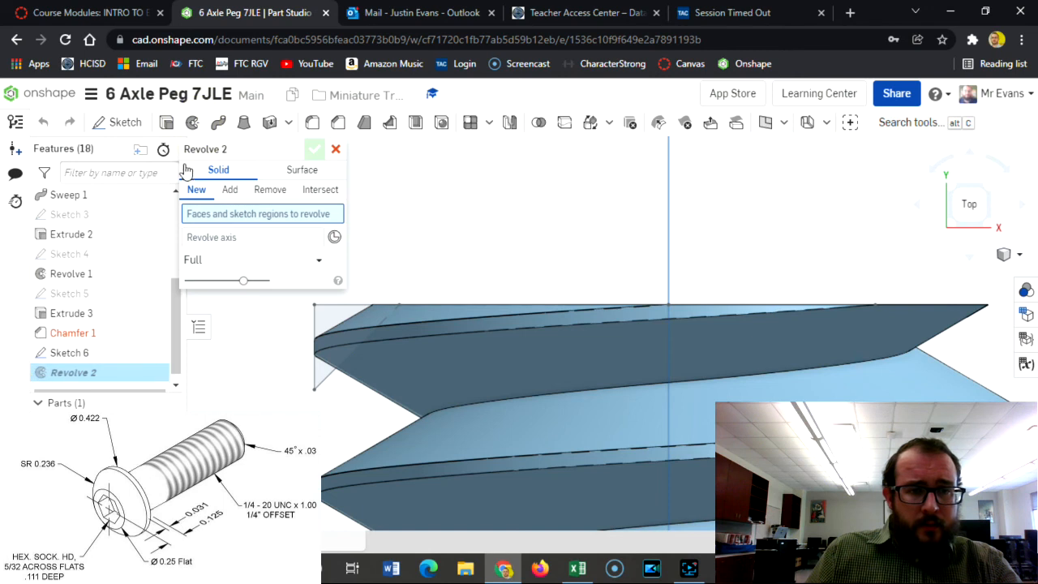
click(321, 322)
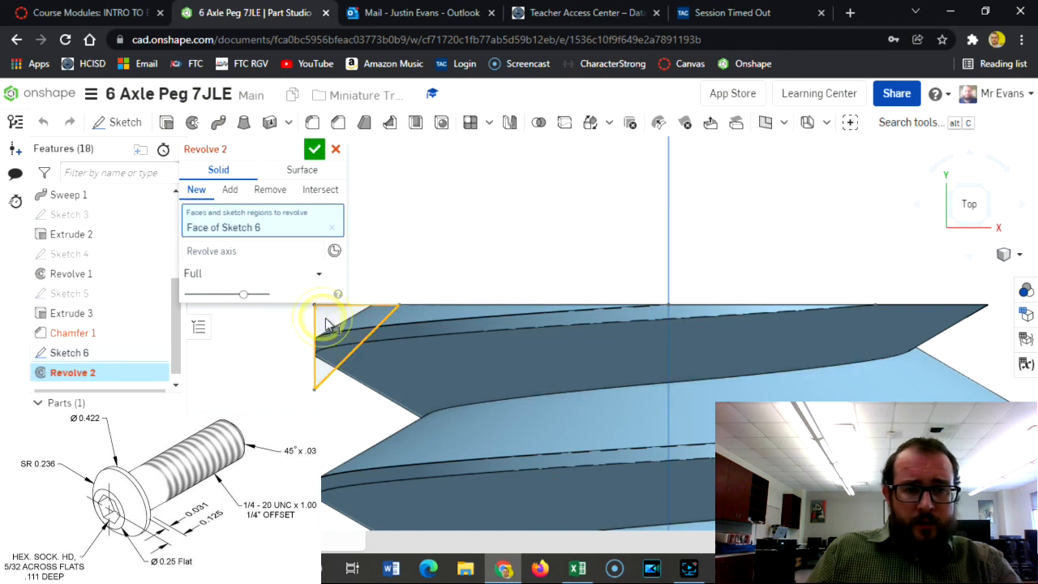
click(269, 195)
click(253, 251)
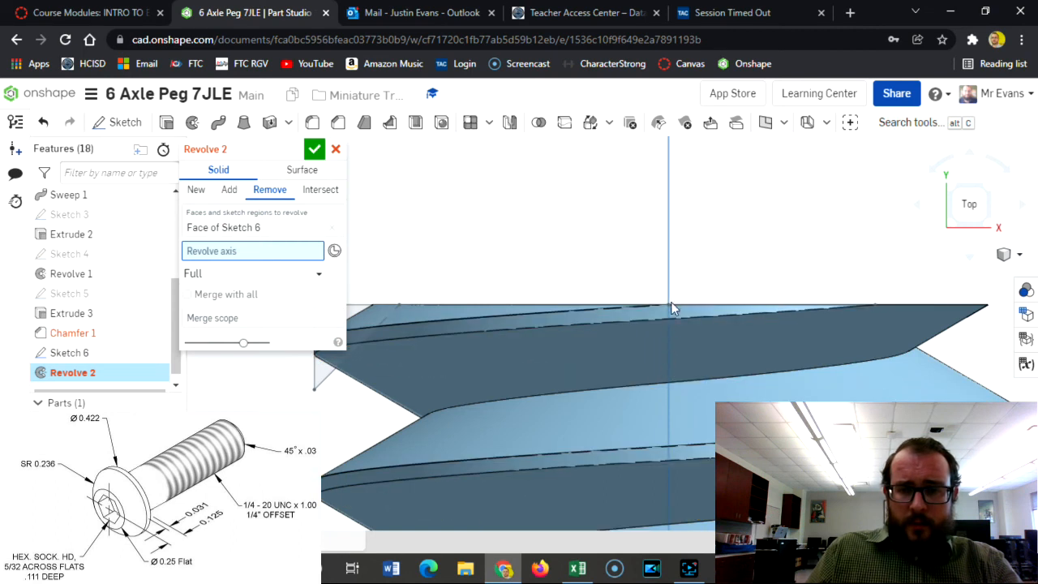
click(334, 149)
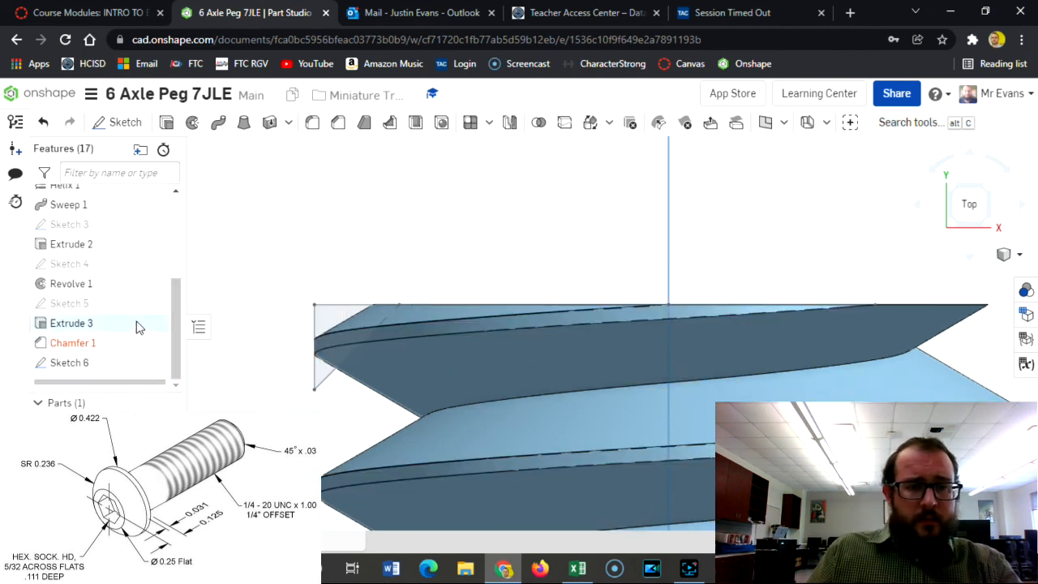
Step: Delete Chamfer 1, and add a vertical line about 0.041 in long to the triangle's sketch, running from the end face along the screw's axis
click(85, 344)
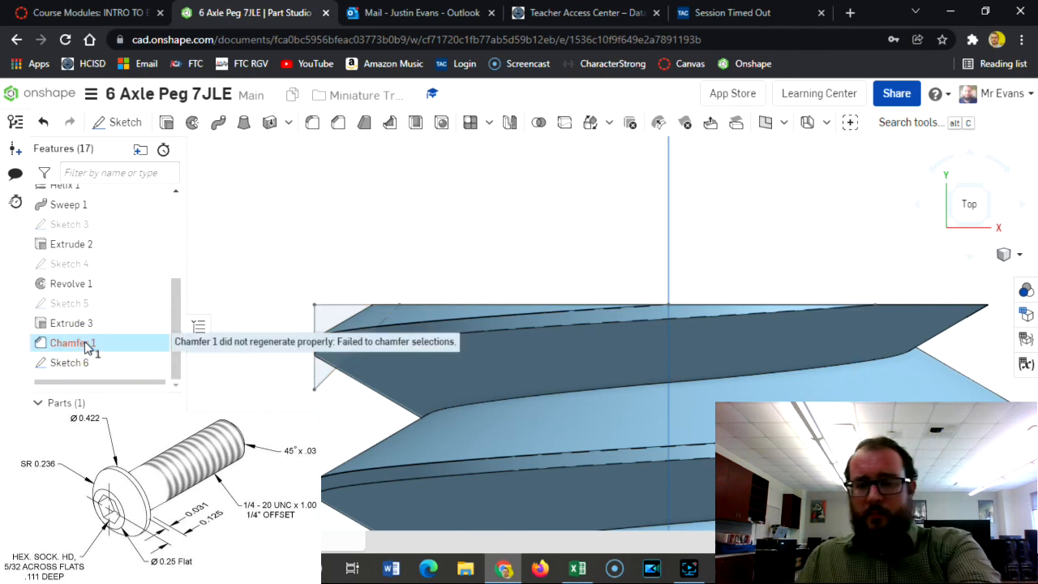
key(Delete)
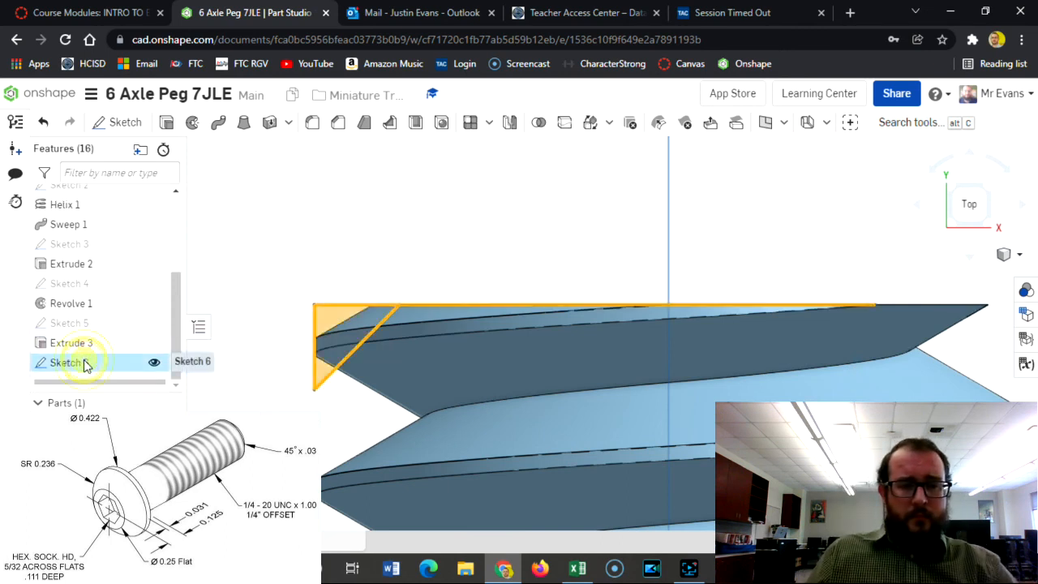
double_click(83, 362)
click(153, 121)
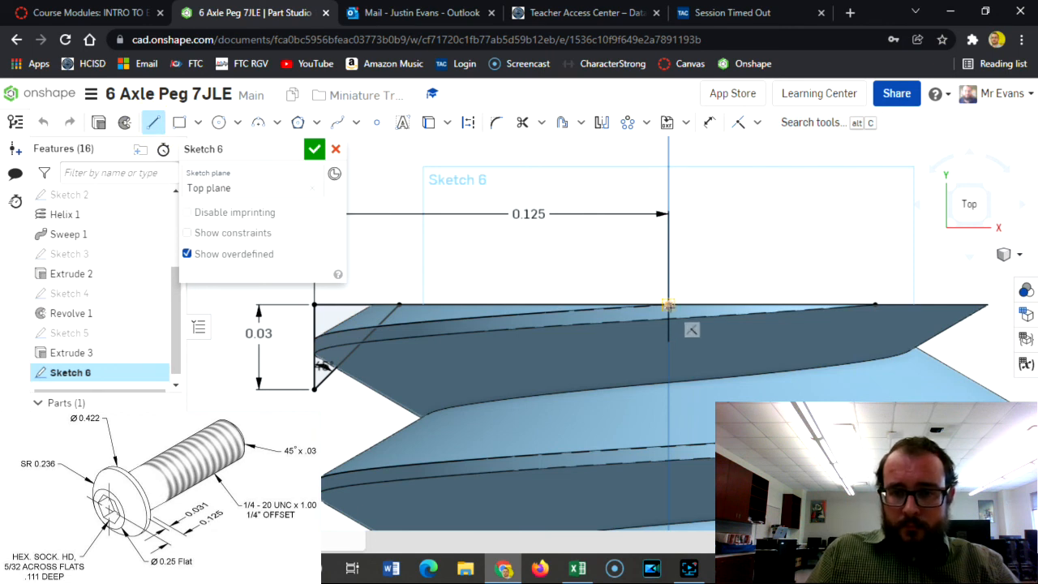
click(668, 305)
click(668, 421)
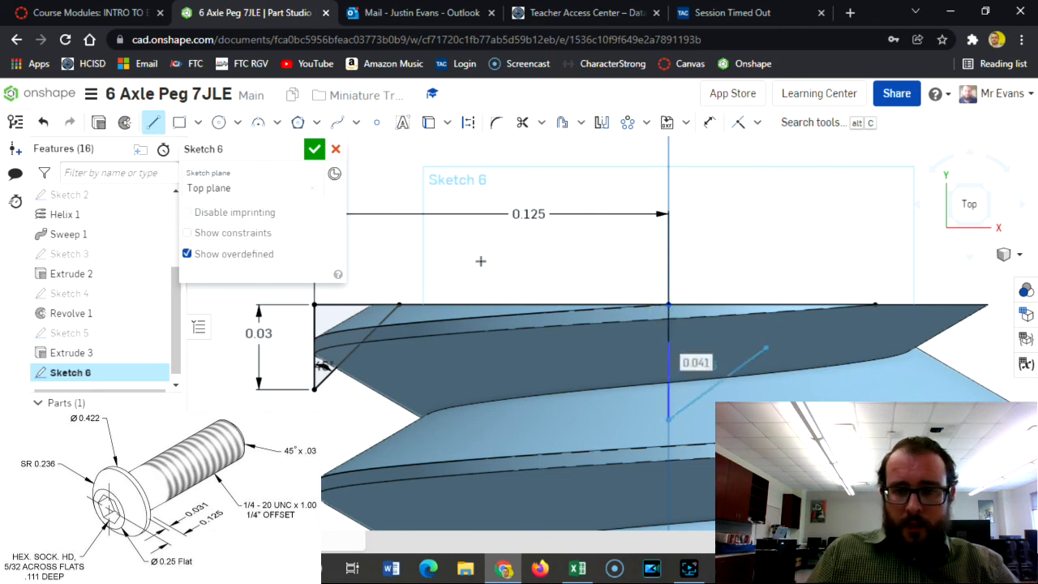
click(313, 148)
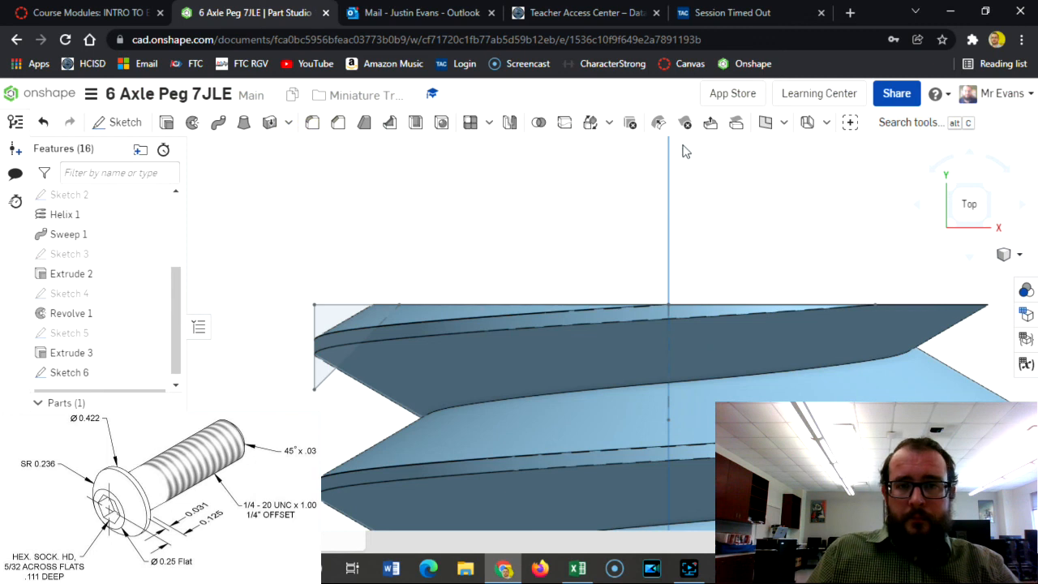
Step: Revolve the triangle a full turn around the vertical axis line as a Remove cut to chamfer the threaded end
click(193, 122)
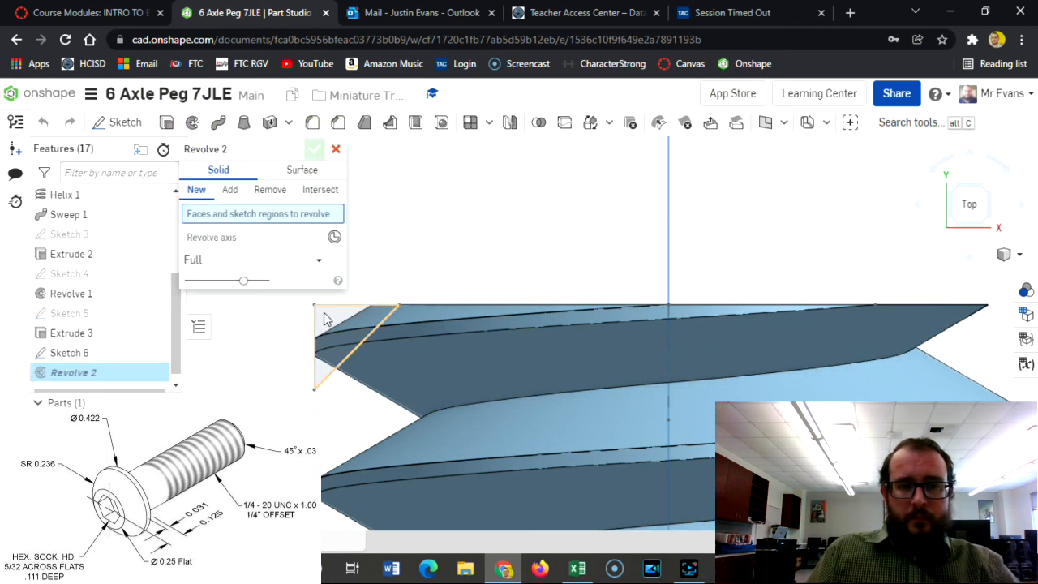
click(257, 192)
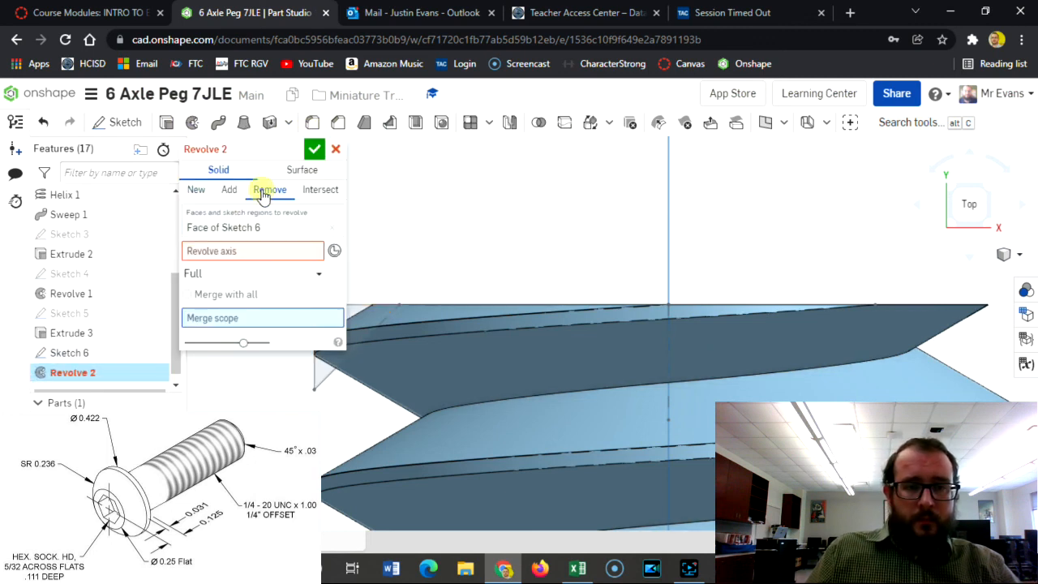
click(227, 251)
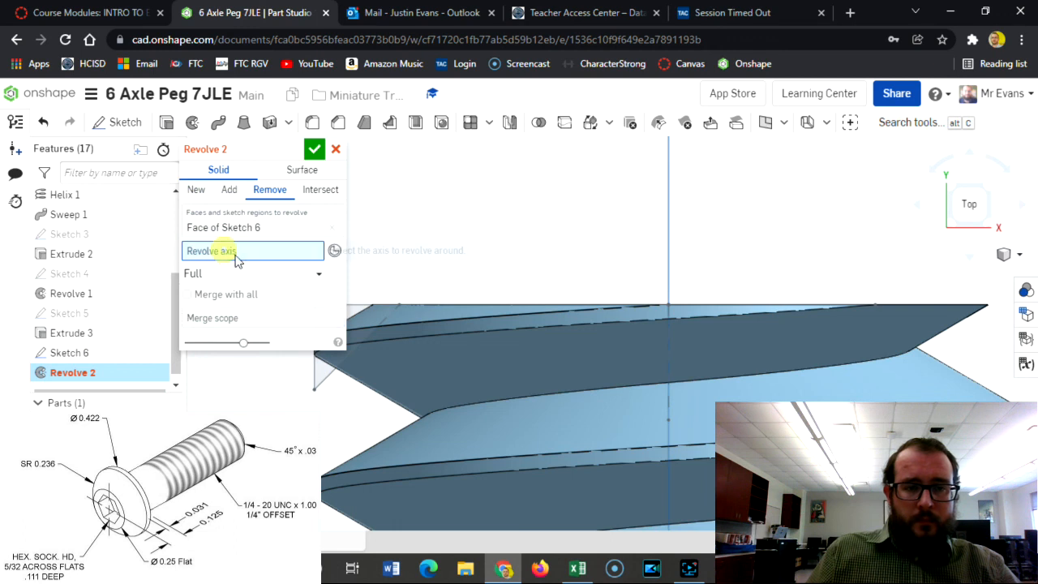
click(670, 375)
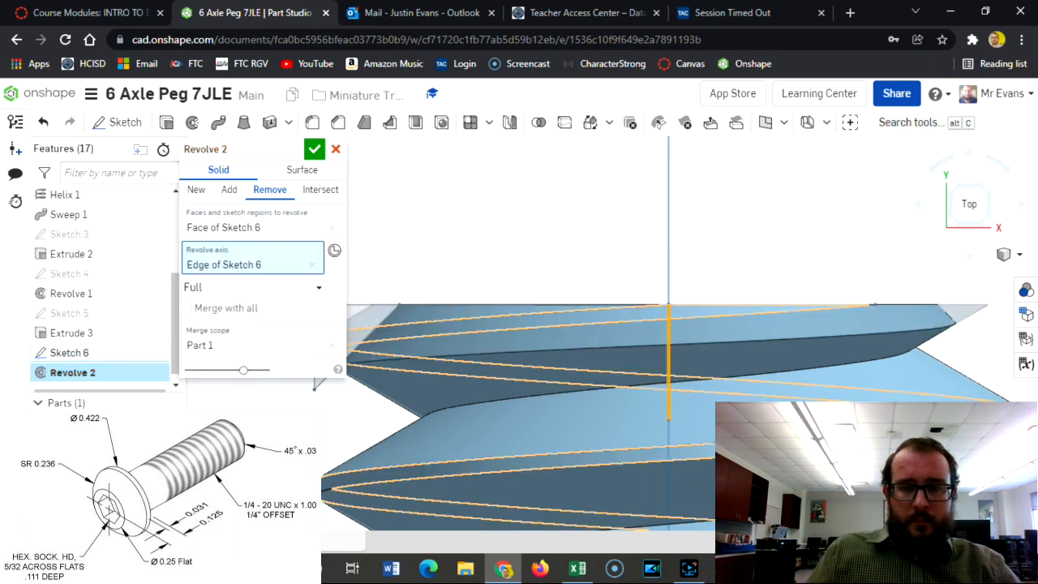
click(313, 149)
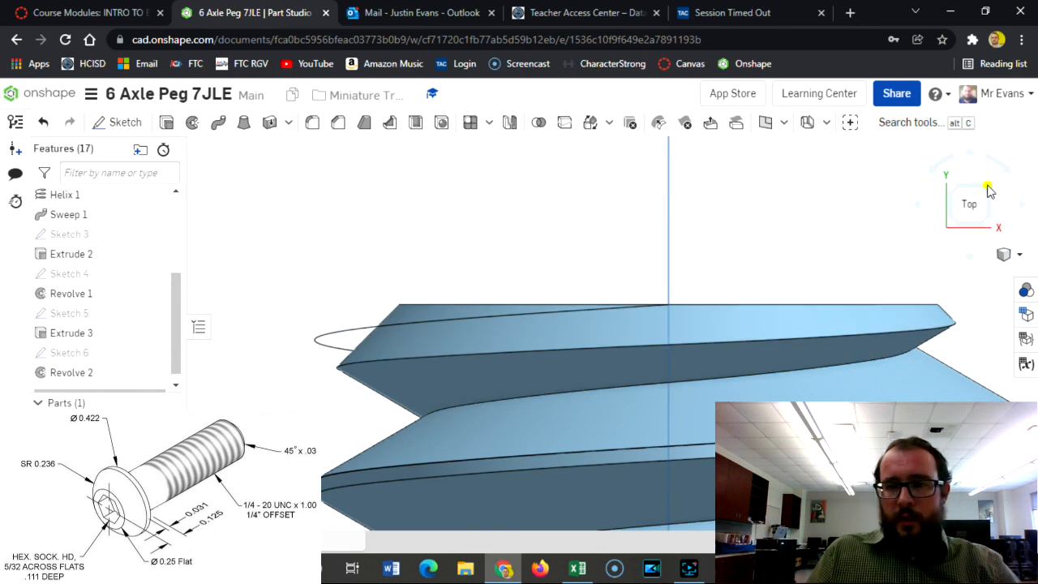
Step: Try deleting the revolved chamfer cut to compare the threaded end without it, and undo the deletion
click(988, 189)
scroll(621, 342, up, 5)
scroll(620, 340, up, 5)
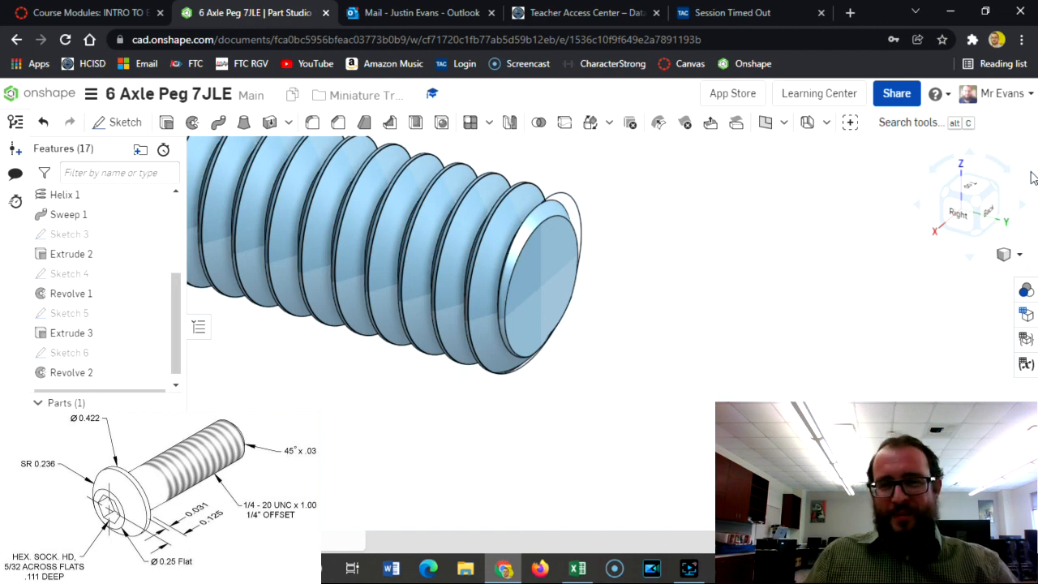
click(960, 210)
scroll(600, 363, up, 10)
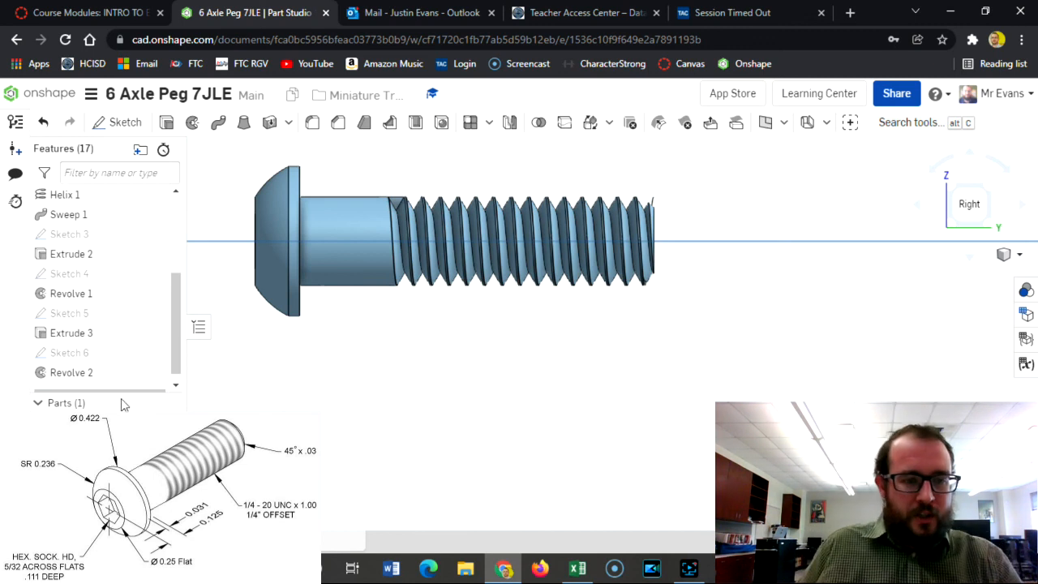
click(121, 382)
key(Delete)
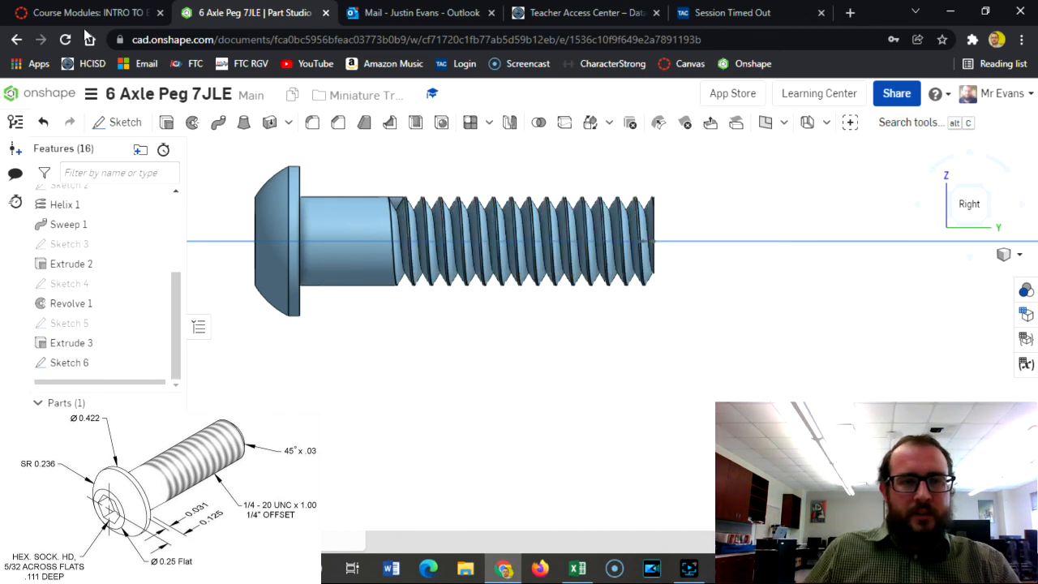
click(44, 123)
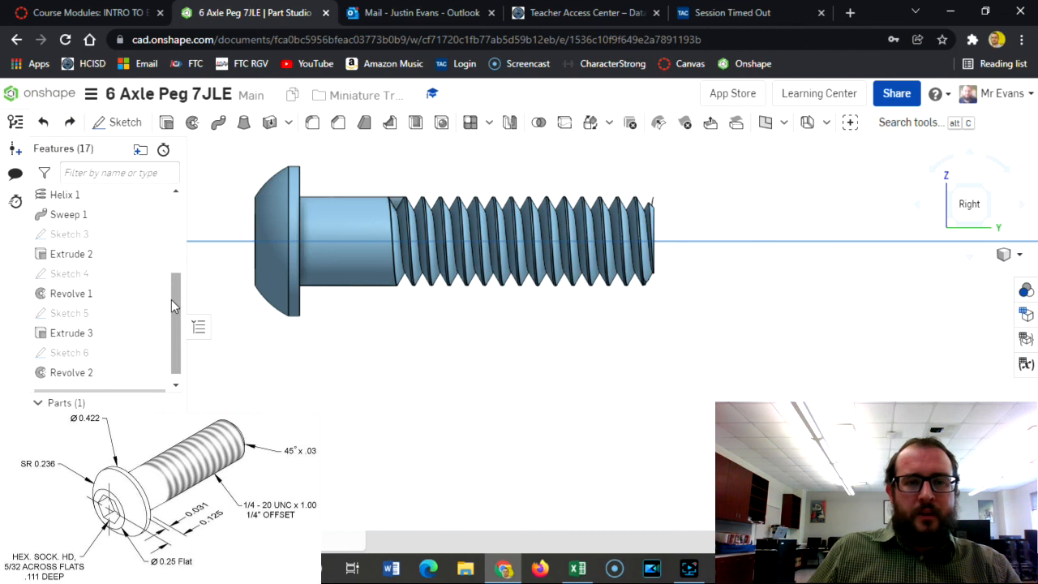
Step: Hide the Top and Right planes and inspect the screw from an isometric and the right view
click(949, 193)
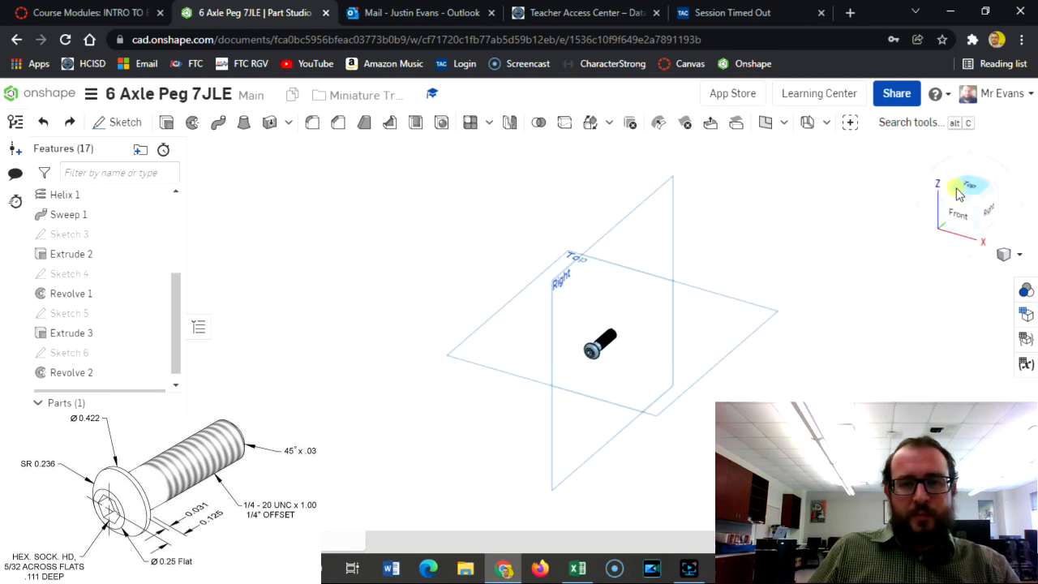
key(f)
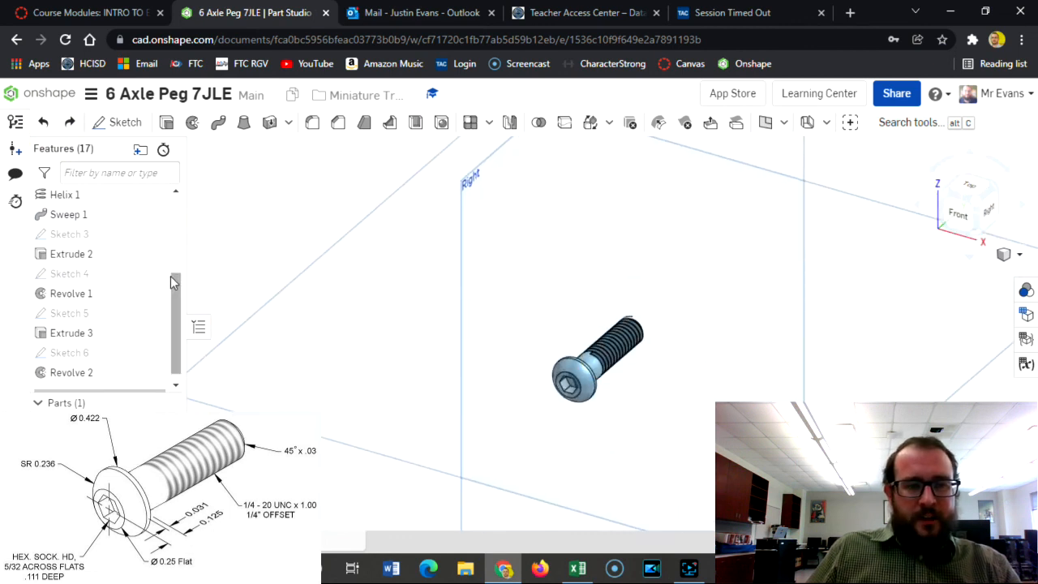
drag(175, 286, 177, 208)
click(154, 233)
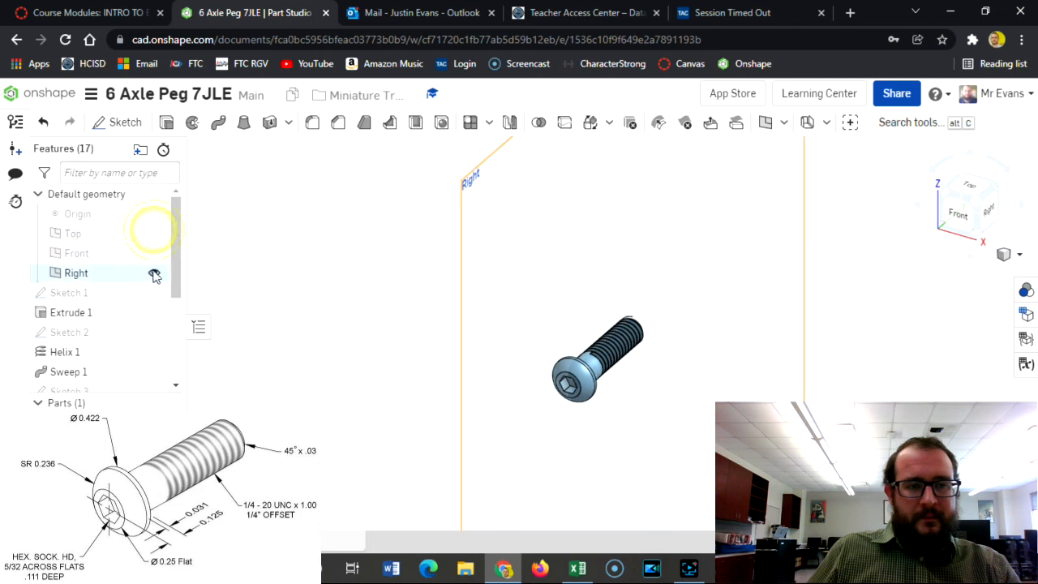
click(155, 272)
click(979, 205)
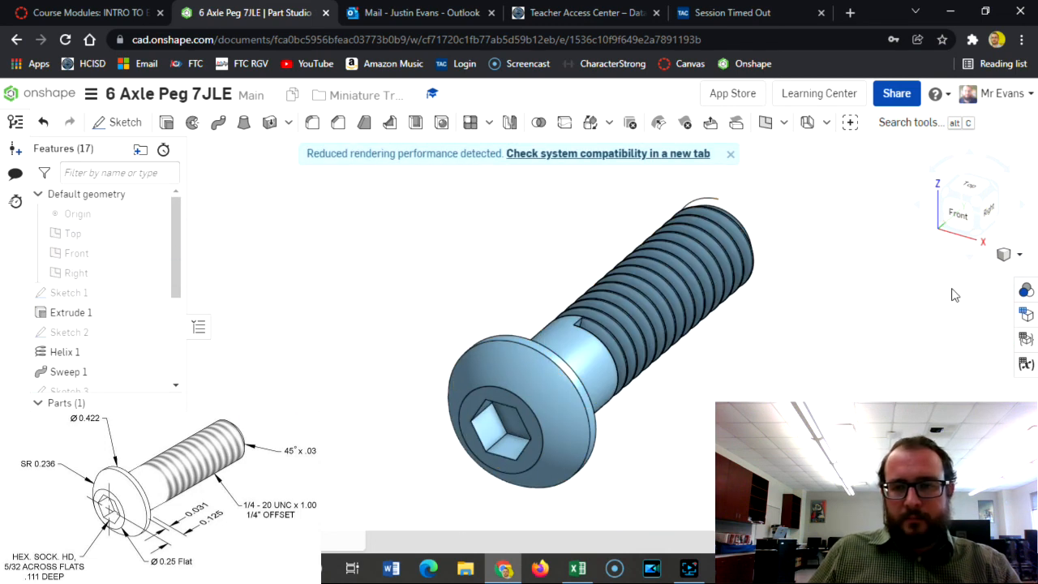
click(978, 240)
click(984, 193)
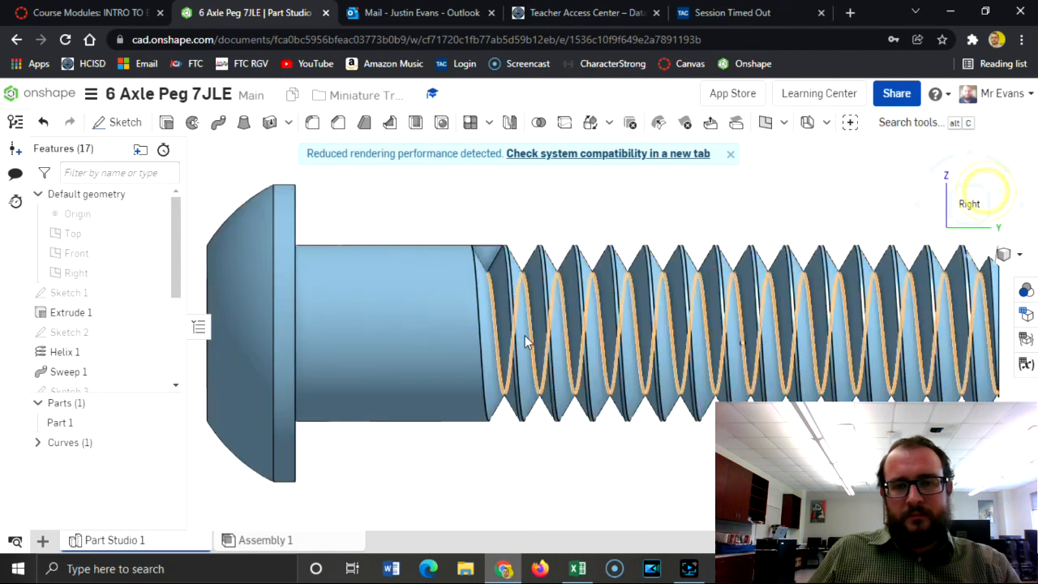